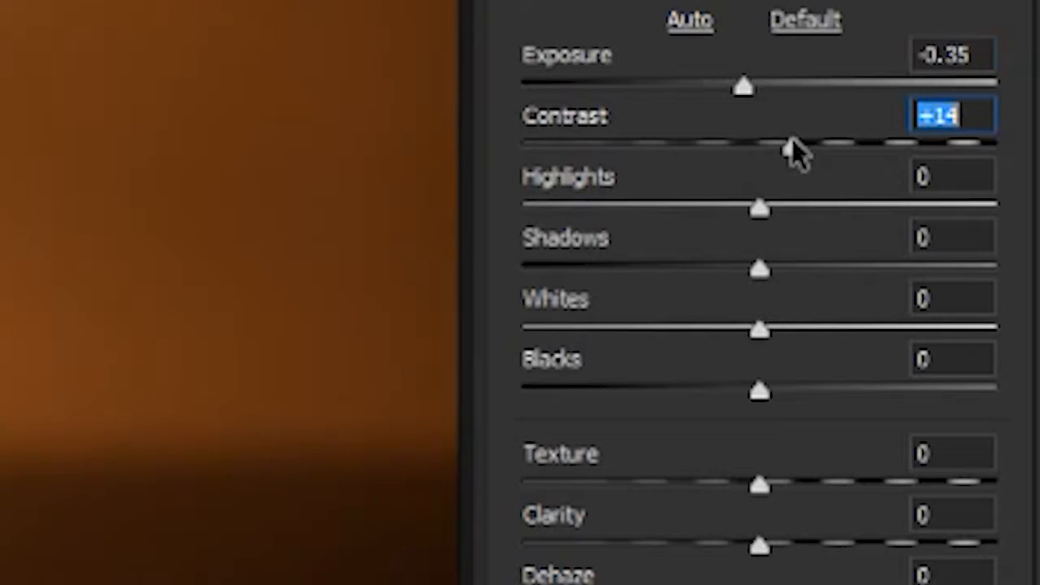
# - Set Highlights to -19, Shadows to -15, Whites to +11, Blacks to -8 and Texture to +47 in the basic adjustments
pyautogui.moveTo(757, 209); pyautogui.dragTo(708, 203)
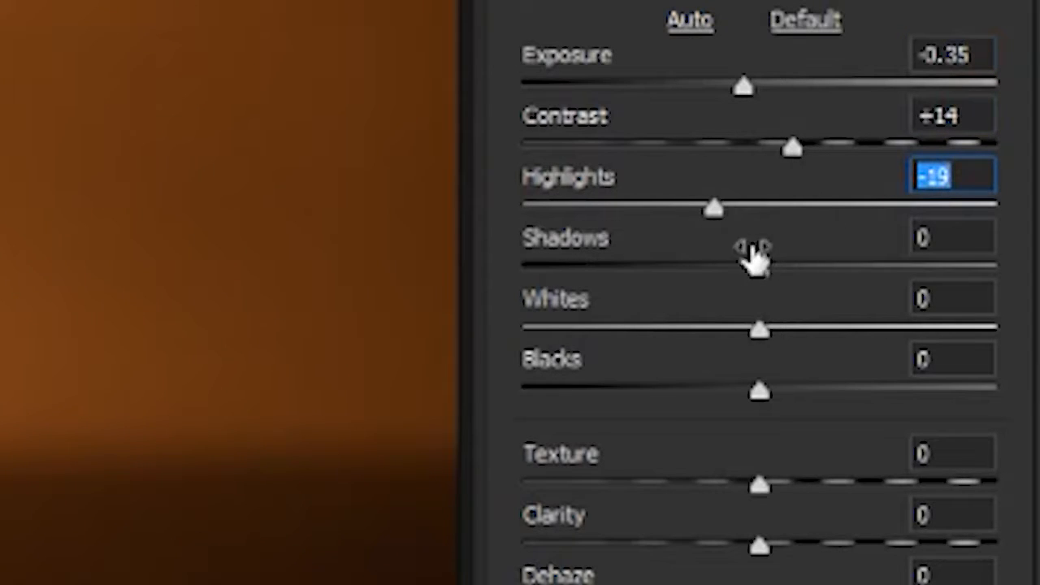
pyautogui.moveTo(757, 268); pyautogui.dragTo(720, 277)
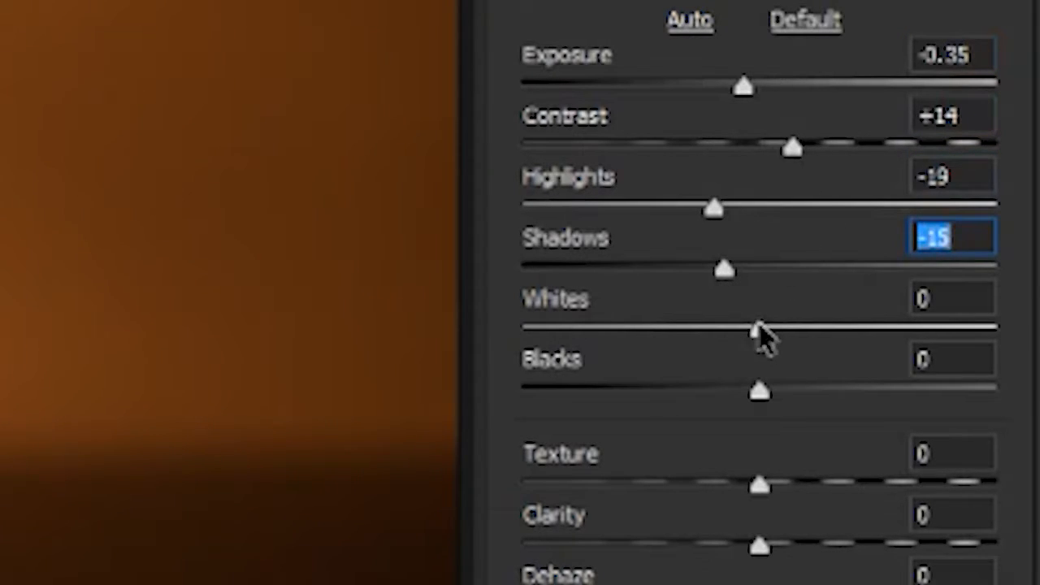
pyautogui.moveTo(758, 328); pyautogui.dragTo(783, 329)
pyautogui.moveTo(763, 391)
pyautogui.mouseDown()
pyautogui.moveTo(724, 406)
pyautogui.moveTo(775, 409)
pyautogui.moveTo(756, 411)
pyautogui.moveTo(744, 394)
pyautogui.mouseUp()
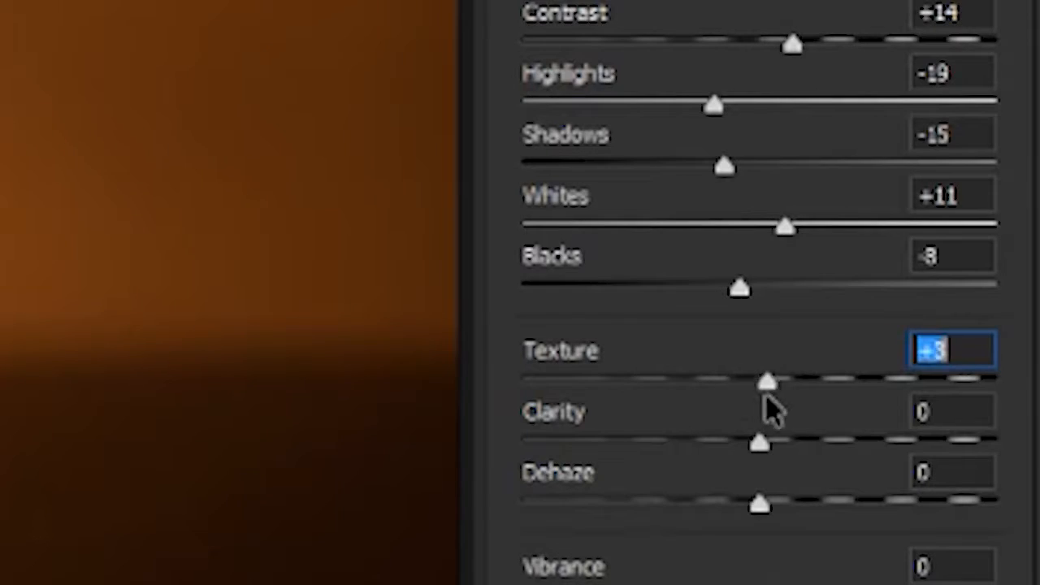
pyautogui.moveTo(765, 411); pyautogui.dragTo(871, 435)
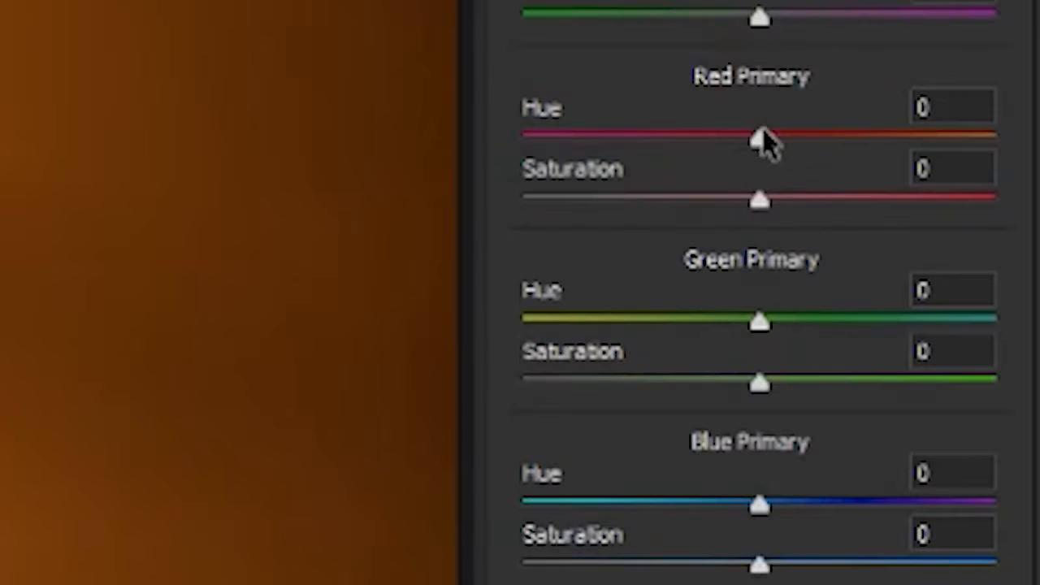
# - In the camera calibration, set Red Primary Hue to +6, Green Primary Hue to +27, Blue Primary Hue to -66 and Blue Primary Saturation to -11
pyautogui.moveTo(766, 139)
pyautogui.mouseDown()
pyautogui.moveTo(882, 153)
pyautogui.moveTo(536, 145)
pyautogui.moveTo(777, 151)
pyautogui.mouseUp()
pyautogui.moveTo(758, 322); pyautogui.dragTo(822, 325)
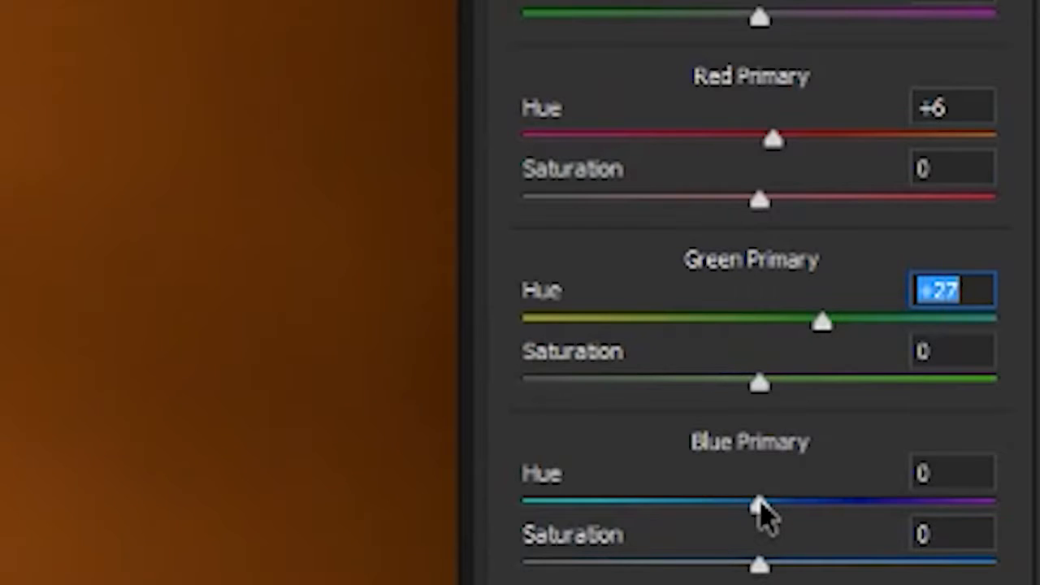
pyautogui.moveTo(758, 505); pyautogui.dragTo(605, 503)
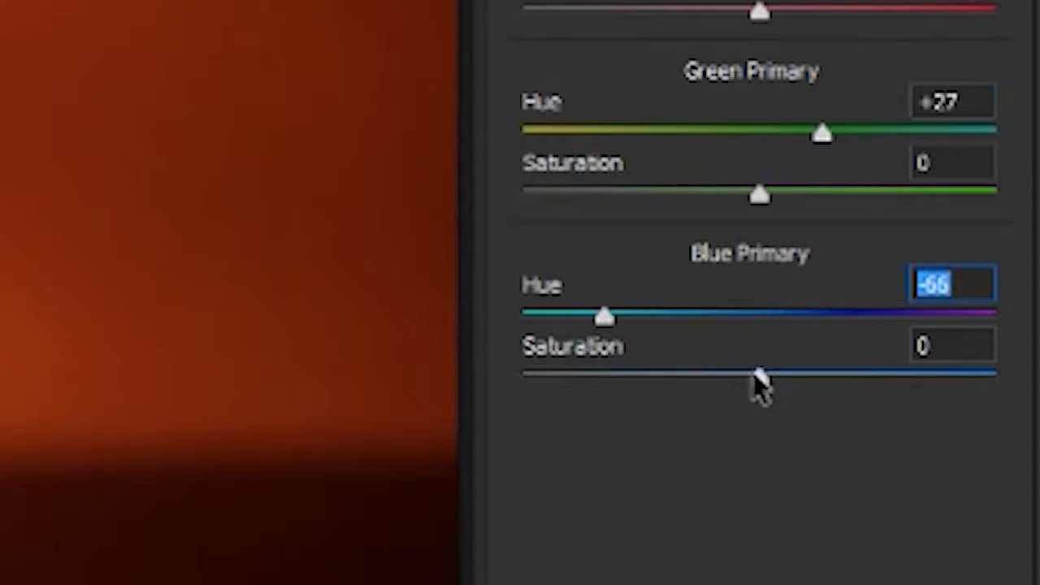
pyautogui.moveTo(755, 381); pyautogui.dragTo(731, 378)
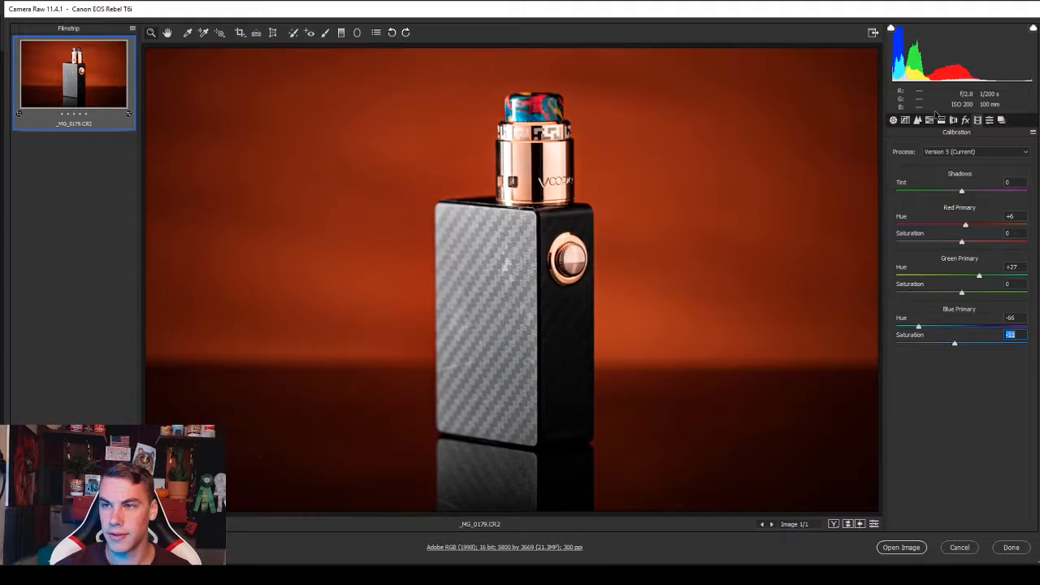
# - Try a split-toning tint on the highlights, ending with their Hue at 150 and Saturation at 0
pyautogui.click(941, 120)
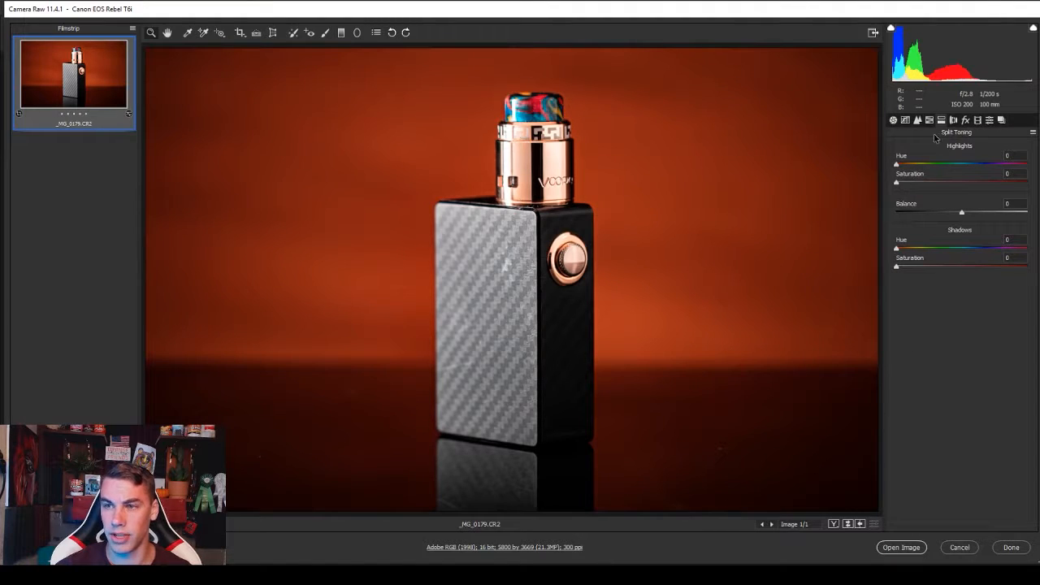
pyautogui.click(954, 165)
pyautogui.click(950, 183)
pyautogui.moveTo(954, 165); pyautogui.dragTo(860, 173)
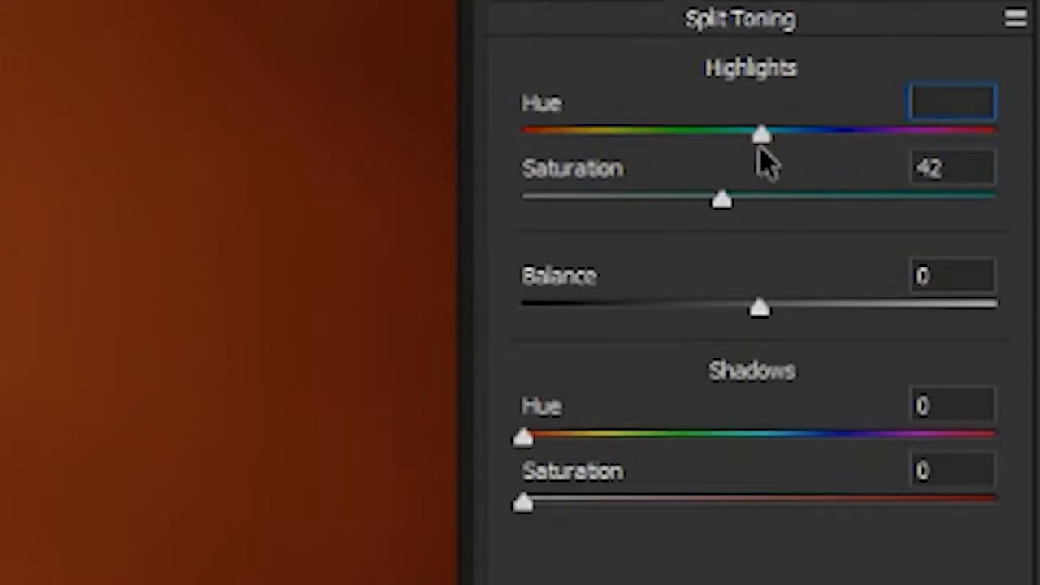
pyautogui.moveTo(385, 154); pyautogui.dragTo(720, 163)
pyautogui.moveTo(722, 198); pyautogui.dragTo(177, 207)
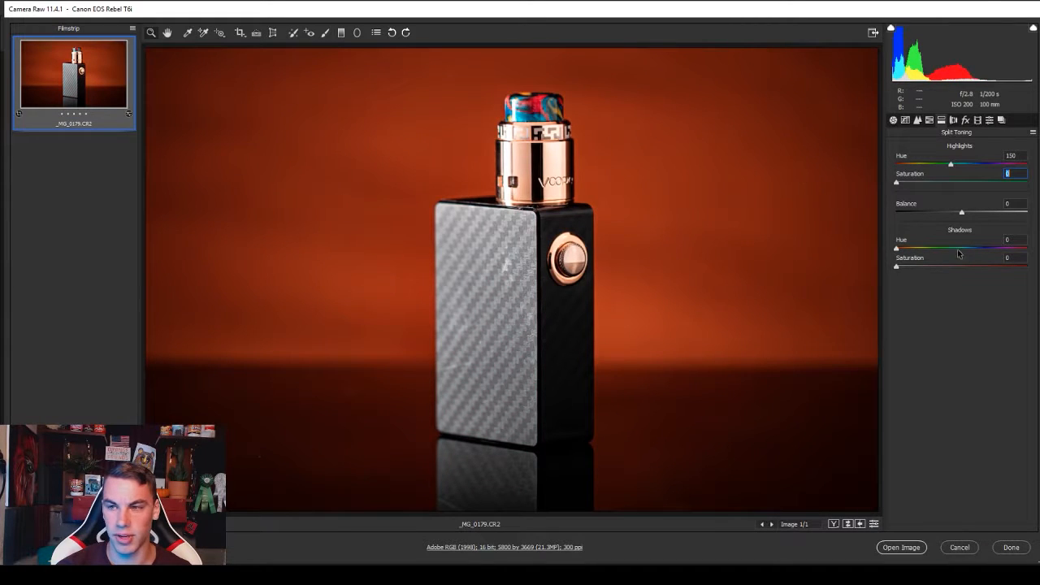
# - Tint the shadows towards red with split toning by adjusting their Hue and Saturation
pyautogui.click(958, 248)
pyautogui.click(956, 267)
pyautogui.moveTo(957, 249); pyautogui.dragTo(902, 246)
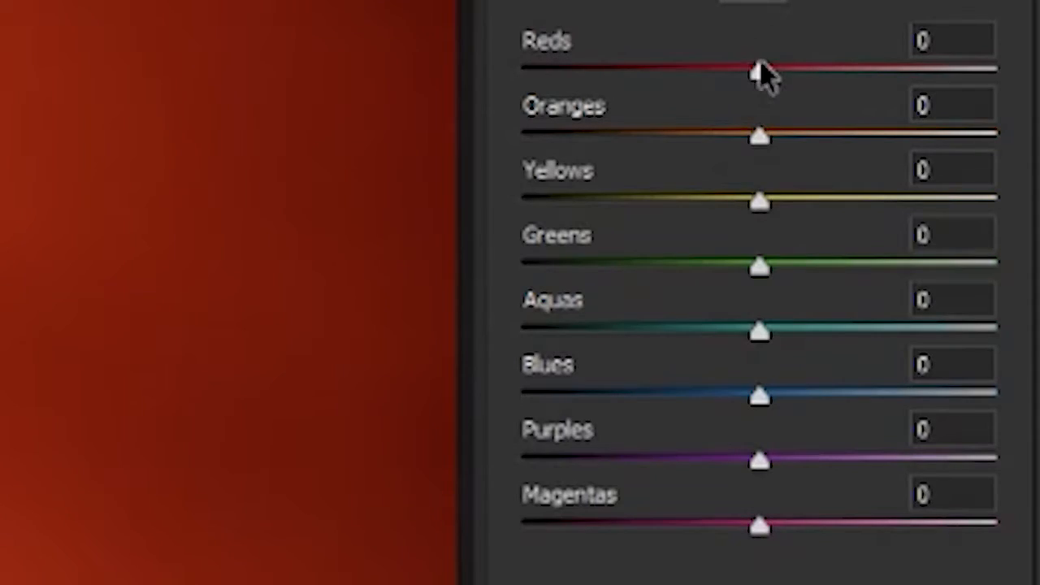
# - In the HSL luminance adjustments, set Reds to +73 and Oranges to -13
pyautogui.moveTo(961, 170); pyautogui.dragTo(971, 170)
pyautogui.moveTo(796, 70); pyautogui.dragTo(935, 93)
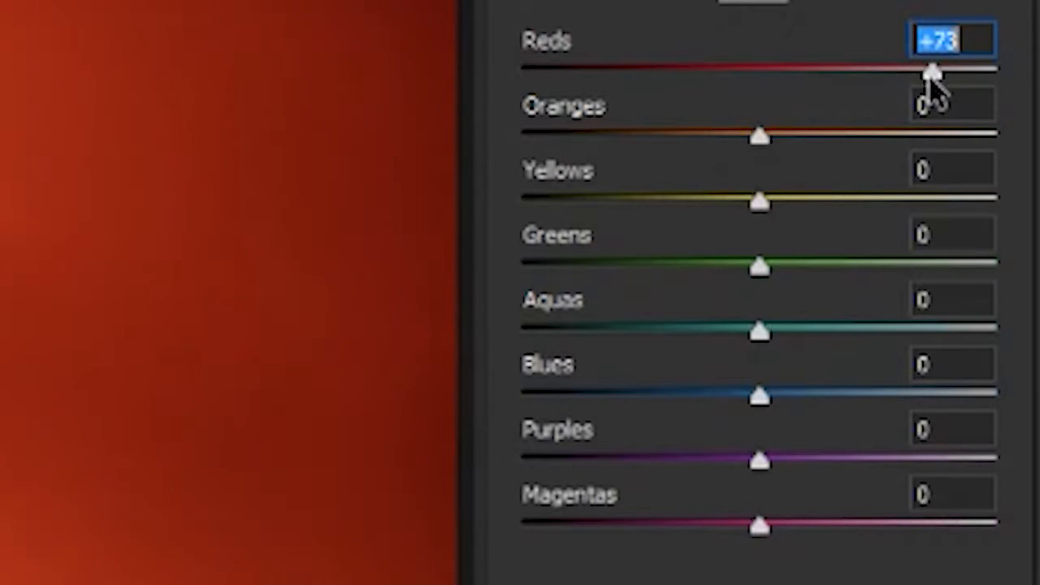
pyautogui.moveTo(760, 136); pyautogui.dragTo(727, 136)
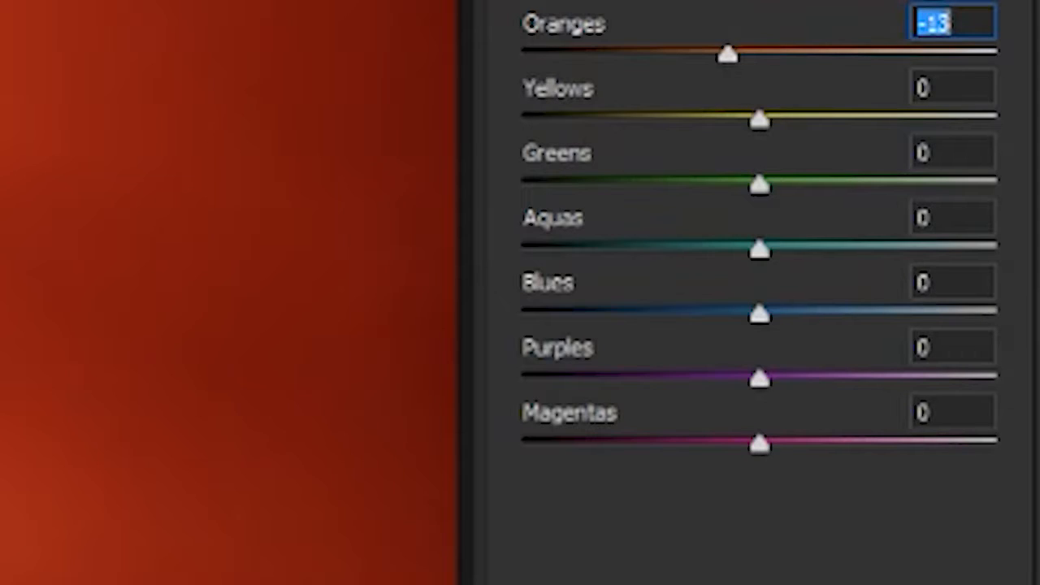
# - Adjust the luminance of Yellows, Greens and Magentas, and set Aquas to +100, Blues to +50 and Purples to +100
pyautogui.moveTo(762, 123); pyautogui.dragTo(634, 168)
pyautogui.moveTo(754, 193); pyautogui.dragTo(686, 203)
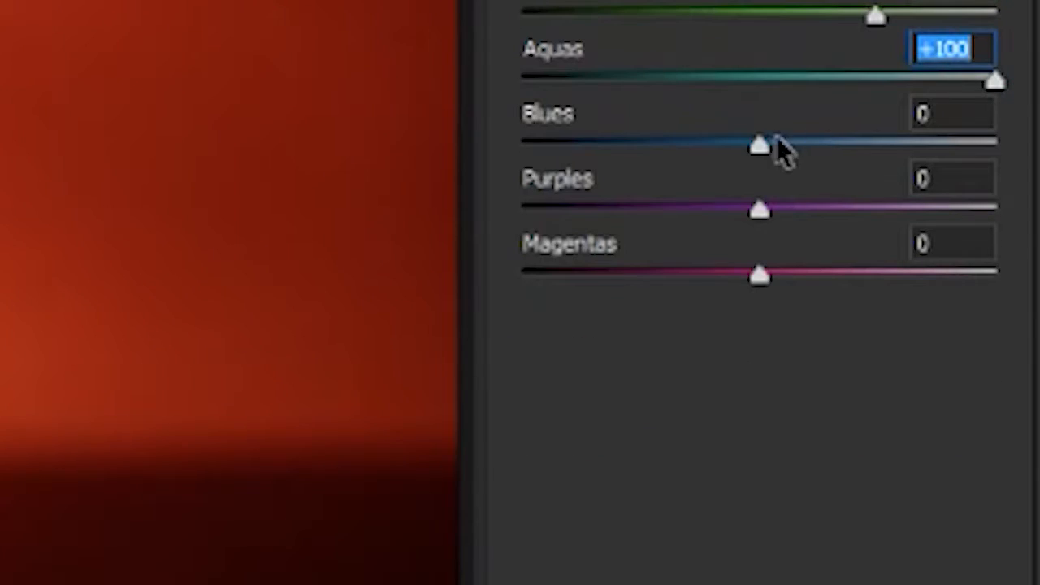
pyautogui.moveTo(773, 138); pyautogui.dragTo(905, 147)
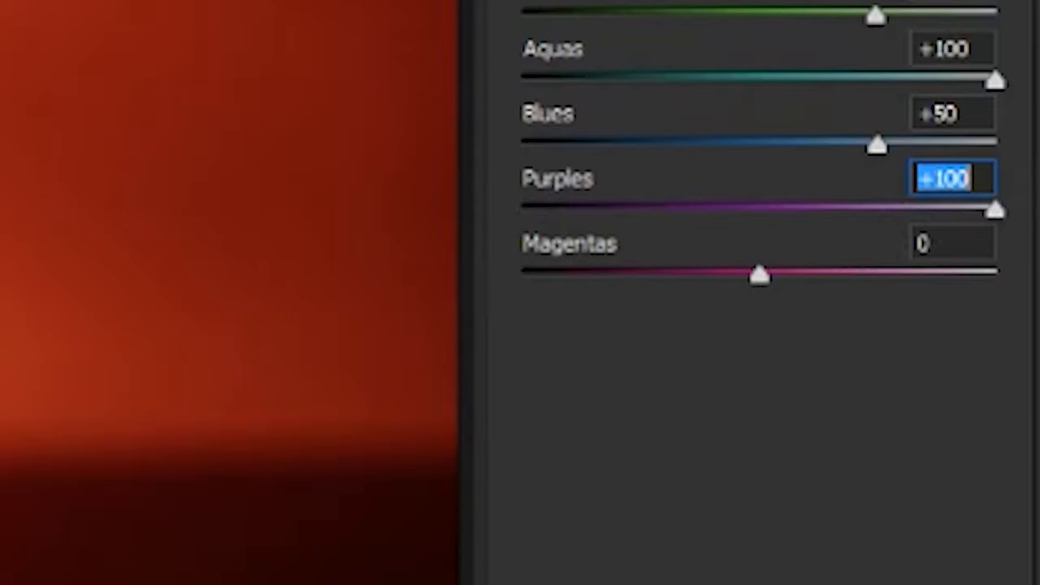
pyautogui.moveTo(767, 278)
pyautogui.mouseDown()
pyautogui.moveTo(995, 280)
pyautogui.moveTo(573, 294)
pyautogui.moveTo(598, 276)
pyautogui.moveTo(770, 281)
pyautogui.mouseUp()
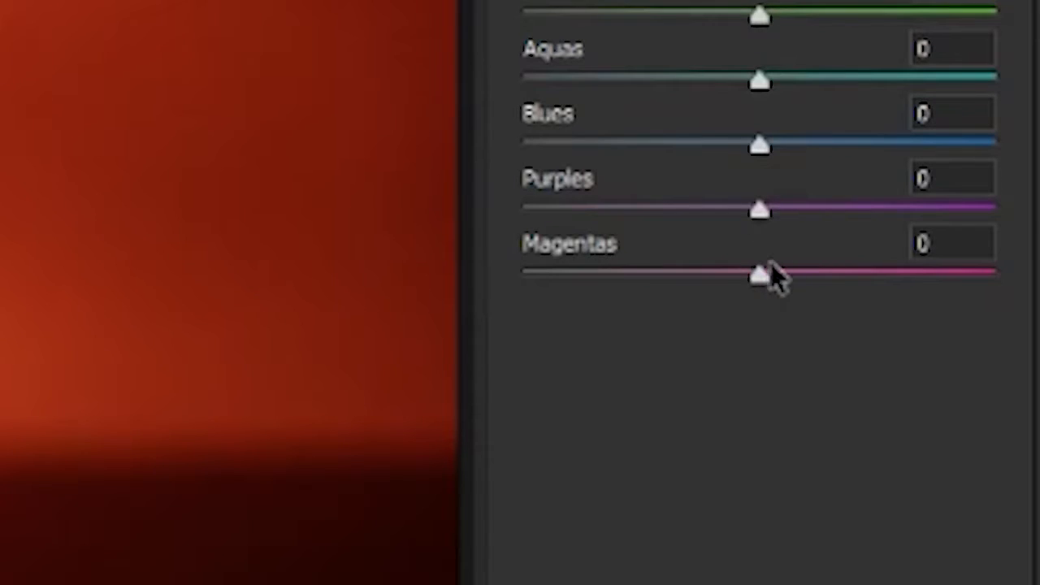
# - Set HSL saturation to -100 for Magentas and Purples, Blues +25, Aquas +20, Greens -35, Yellows +34, Oranges +30, and raise Reds
pyautogui.moveTo(771, 274); pyautogui.dragTo(365, 269)
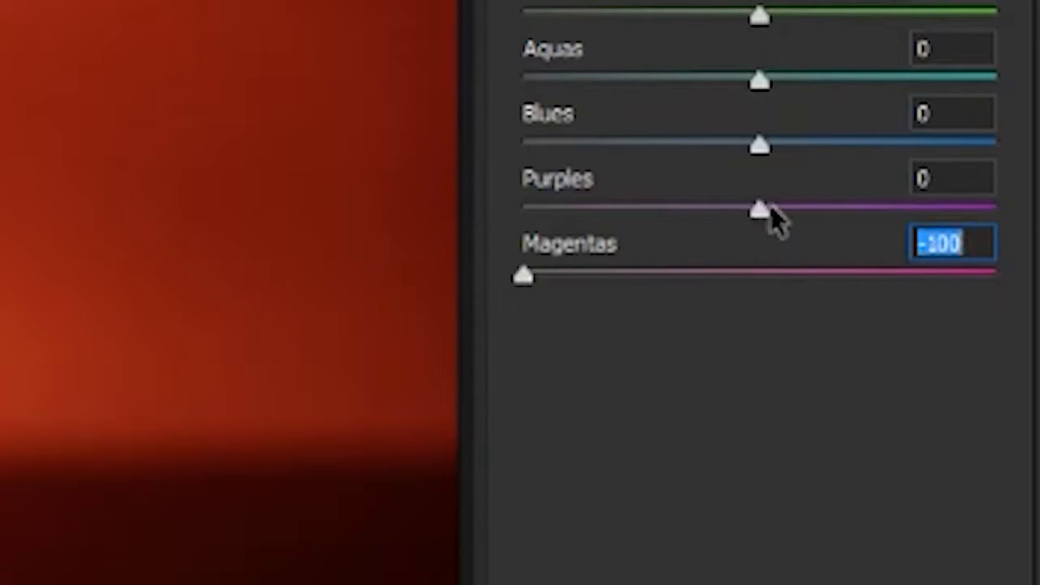
pyautogui.moveTo(768, 210); pyautogui.dragTo(74, 239)
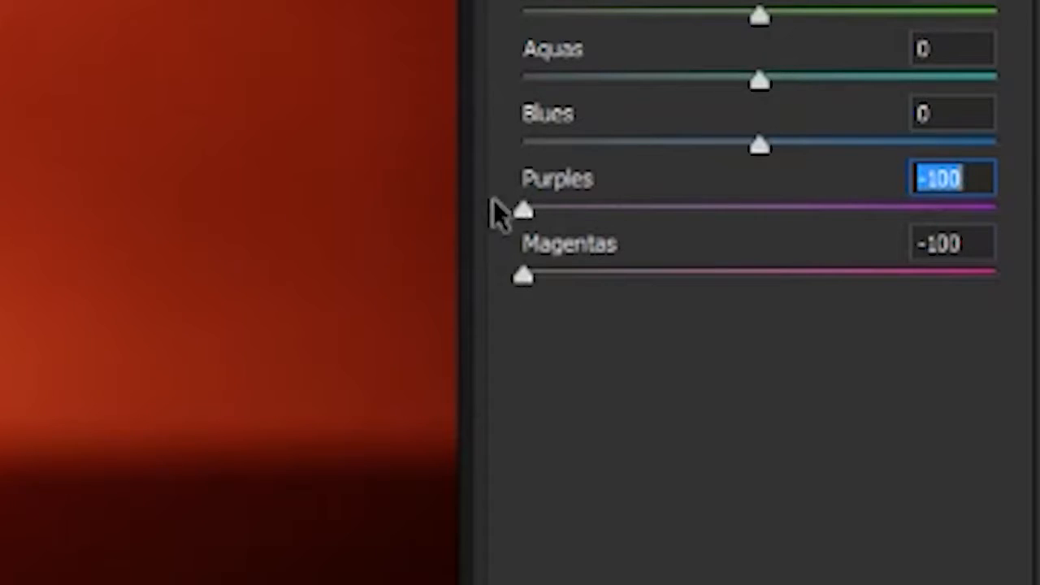
pyautogui.moveTo(523, 213); pyautogui.dragTo(167, 208)
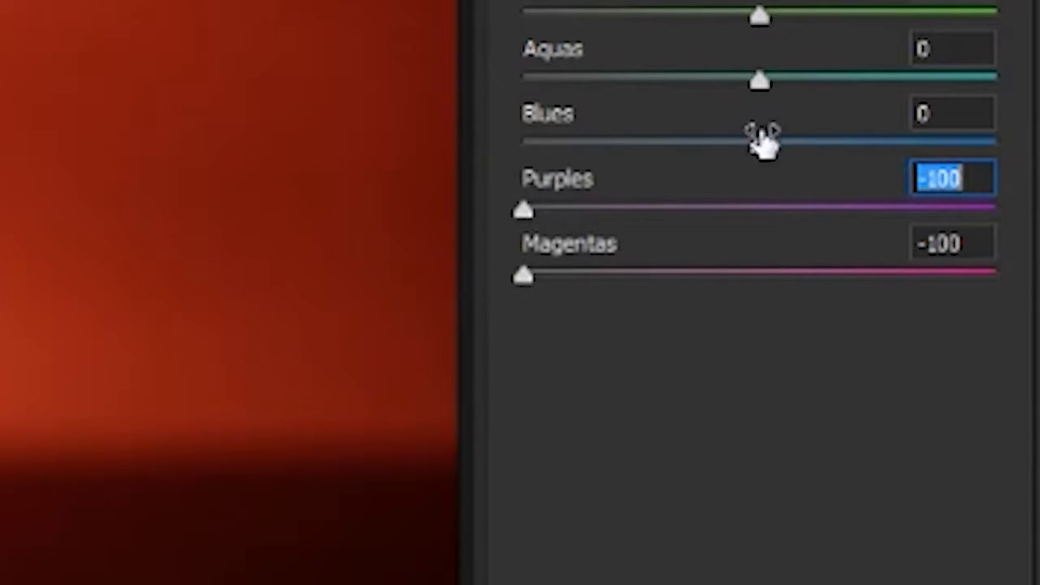
pyautogui.moveTo(760, 144); pyautogui.dragTo(658, 154)
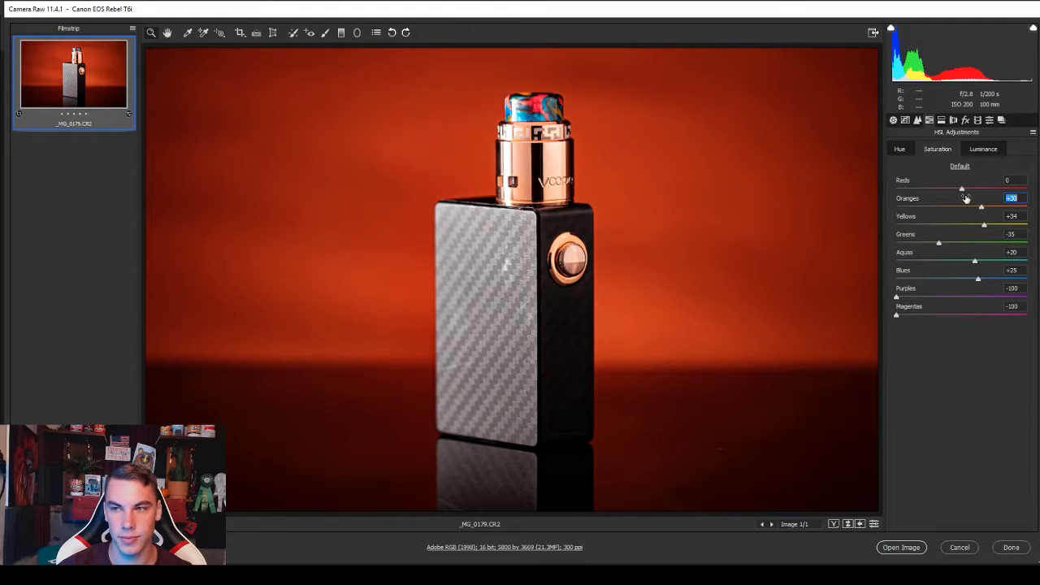
pyautogui.moveTo(979, 189); pyautogui.dragTo(985, 190)
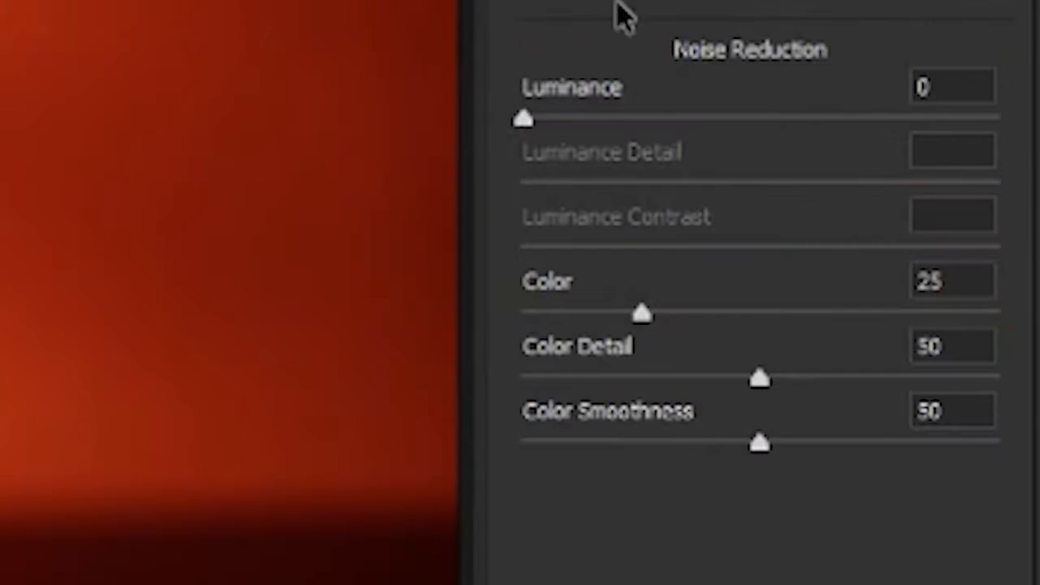
# - Set the noise reduction Luminance to 30
pyautogui.click(725, 118)
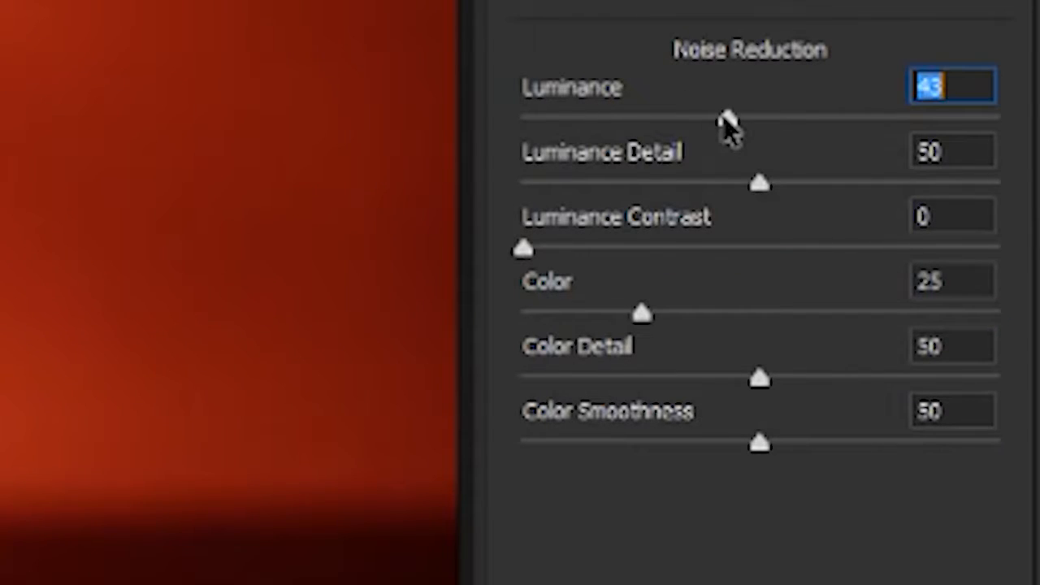
pyautogui.moveTo(725, 122); pyautogui.dragTo(696, 121)
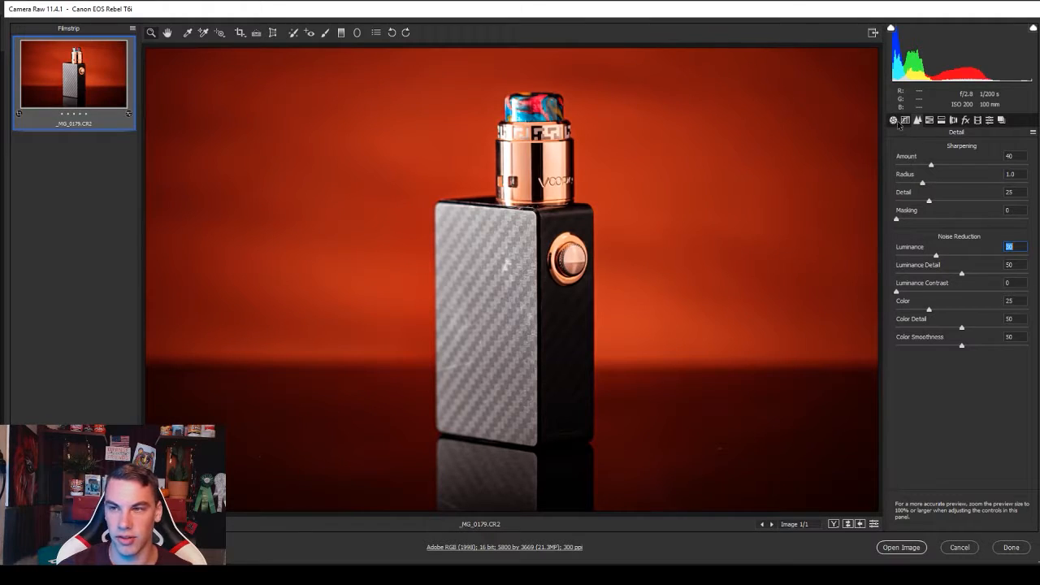
# - Return to the basic adjustments, raise Clarity further and slightly reduce Texture
pyautogui.click(905, 120)
pyautogui.click(892, 120)
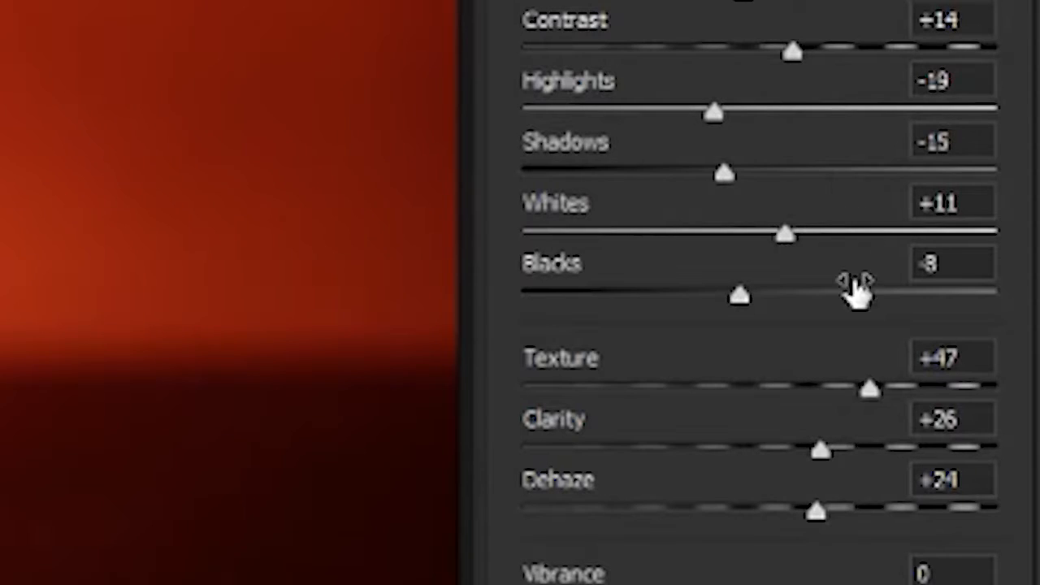
pyautogui.moveTo(827, 443); pyautogui.dragTo(869, 441)
pyautogui.moveTo(858, 388)
pyautogui.mouseDown()
pyautogui.moveTo(836, 391)
pyautogui.moveTo(847, 390)
pyautogui.mouseUp()
pyautogui.moveTo(876, 448); pyautogui.dragTo(889, 446)
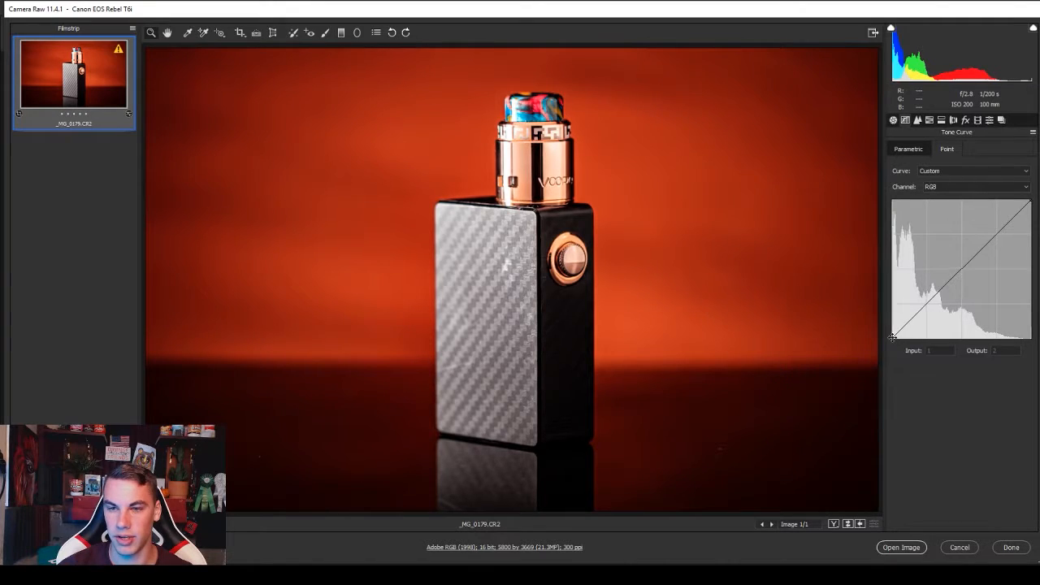
# - On the RGB point curve, lift the black point to an output of 16 and anchor the curve at the midtones and highlights
pyautogui.moveTo(892, 335); pyautogui.dragTo(883, 323)
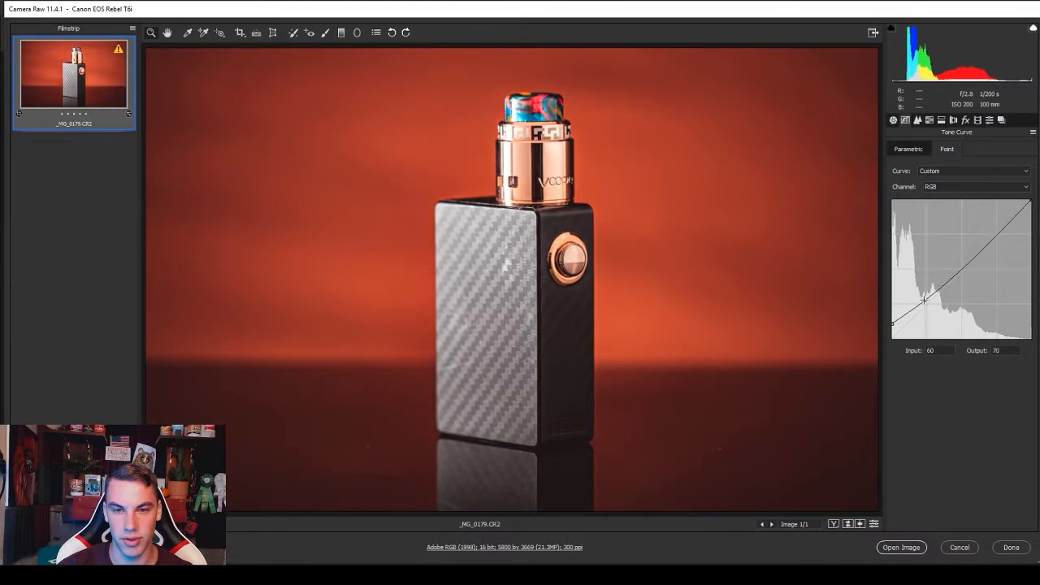
pyautogui.moveTo(923, 302); pyautogui.dragTo(926, 297)
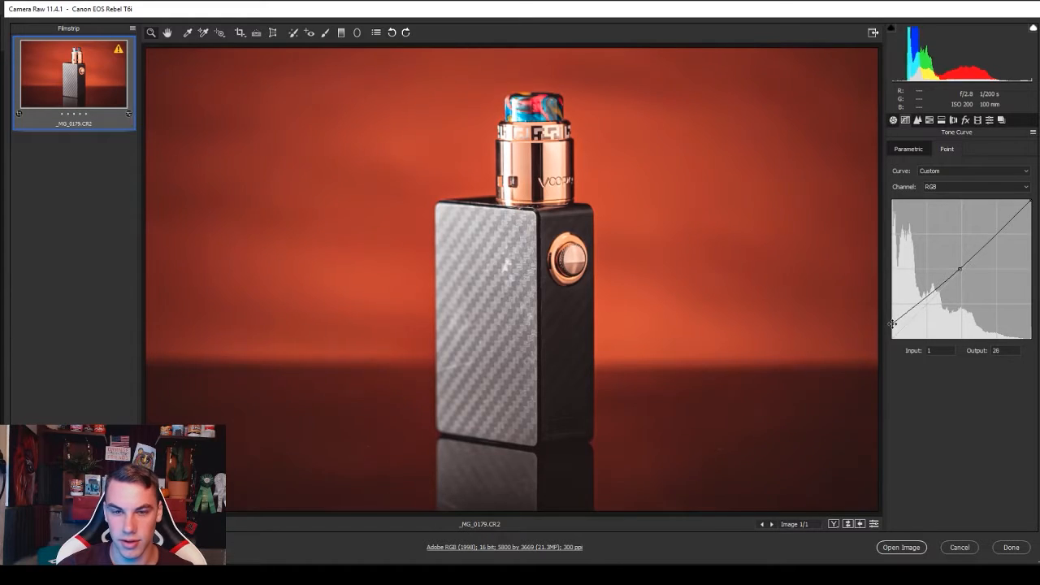
pyautogui.moveTo(892, 324); pyautogui.dragTo(891, 329)
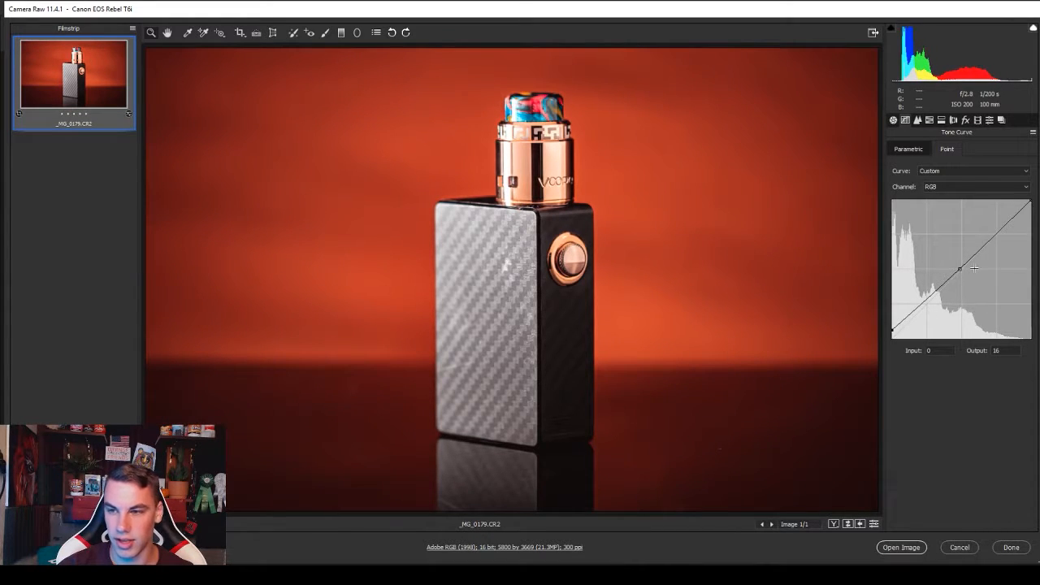
pyautogui.moveTo(999, 230)
pyautogui.mouseDown()
pyautogui.moveTo(996, 243)
pyautogui.moveTo(996, 234)
pyautogui.mouseUp()
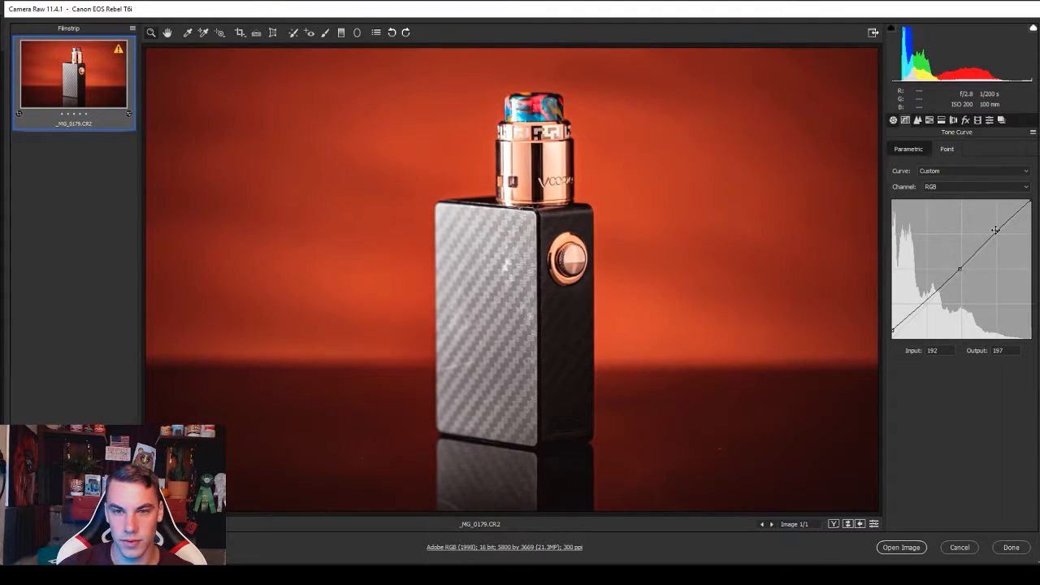
# - On the Red channel curve, anchor the highlights and shadows and lift the black point to an output of 17
pyautogui.click(942, 188)
pyautogui.click(936, 204)
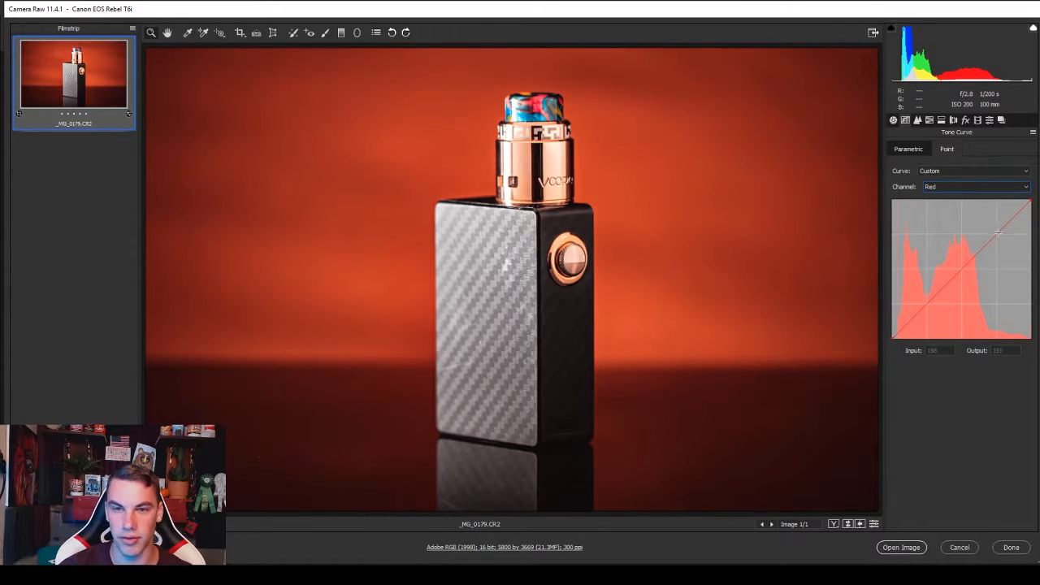
pyautogui.moveTo(998, 233); pyautogui.dragTo(996, 232)
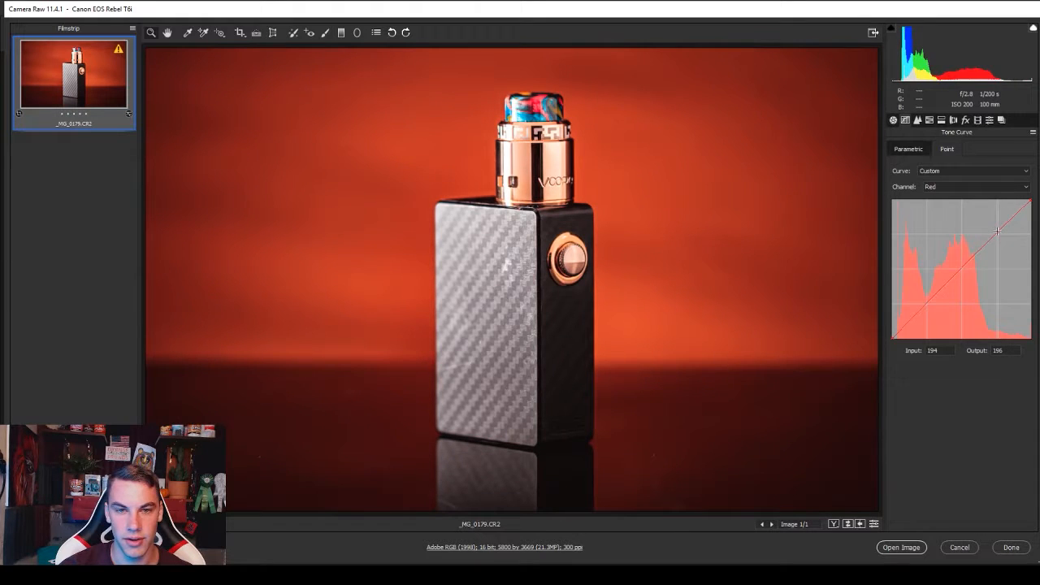
pyautogui.moveTo(891, 337); pyautogui.dragTo(925, 302)
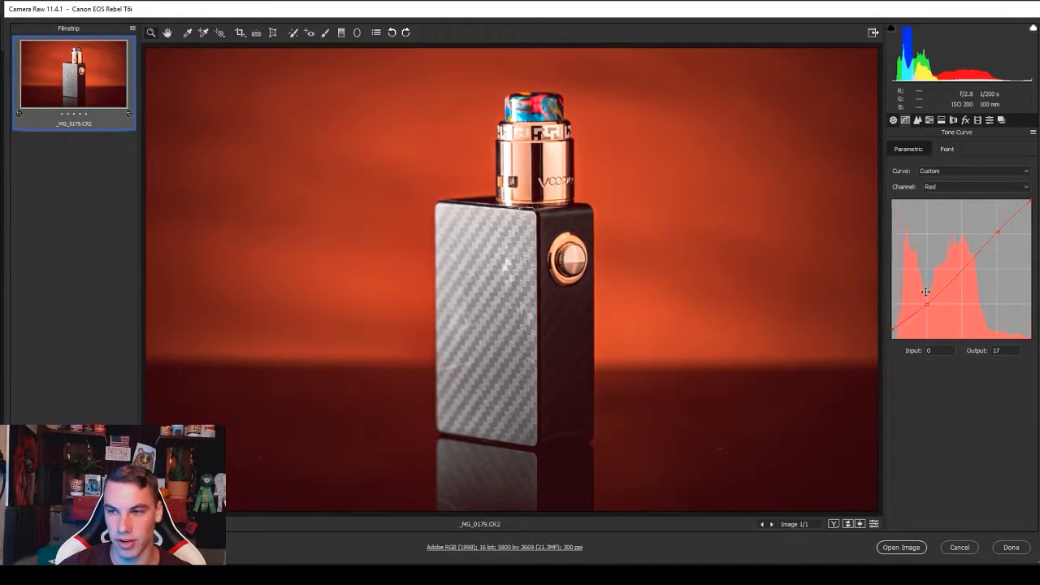
# - Switch the tone curve to the Green channel and add anchor points in its shadows and highlights
pyautogui.click(939, 215)
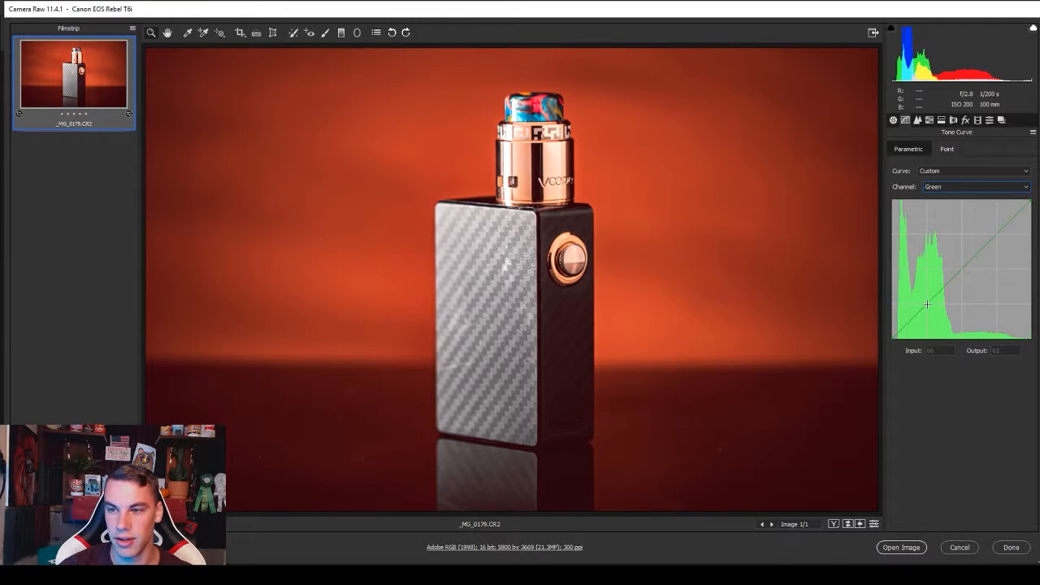
pyautogui.moveTo(927, 304)
pyautogui.mouseDown()
pyautogui.moveTo(934, 286)
pyautogui.moveTo(924, 306)
pyautogui.mouseUp()
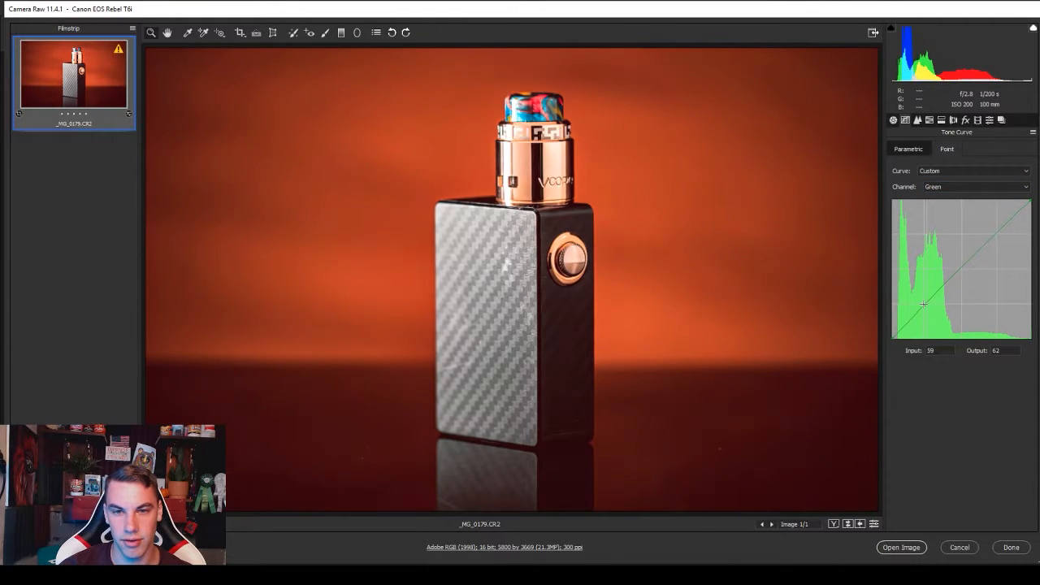
pyautogui.click(995, 233)
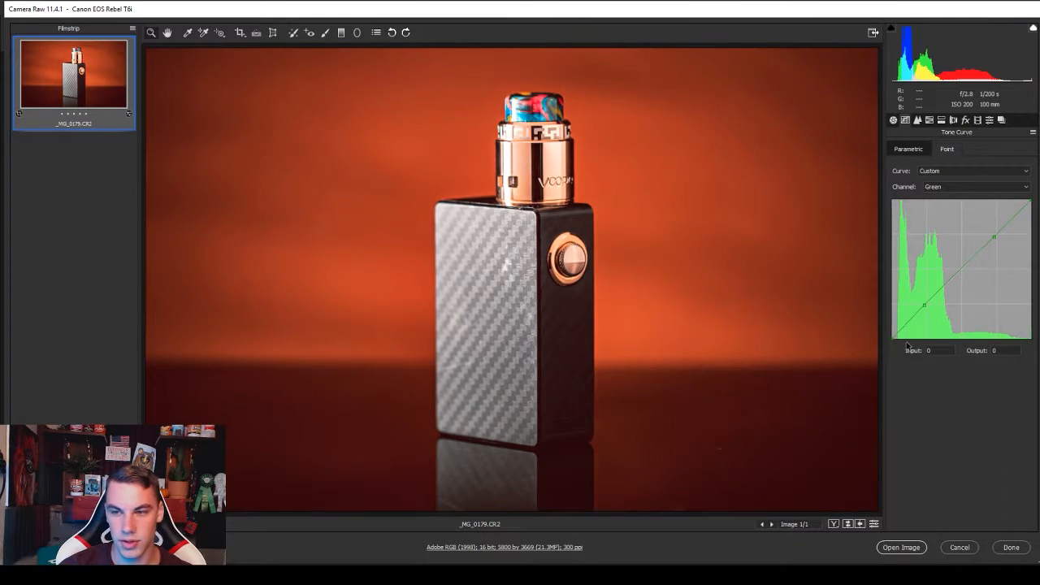
# - Place the Green curve's shadow point at input 63, output 60, and anchor the Blue channel curve in its shadows and midtones
pyautogui.moveTo(924, 304); pyautogui.dragTo(926, 305)
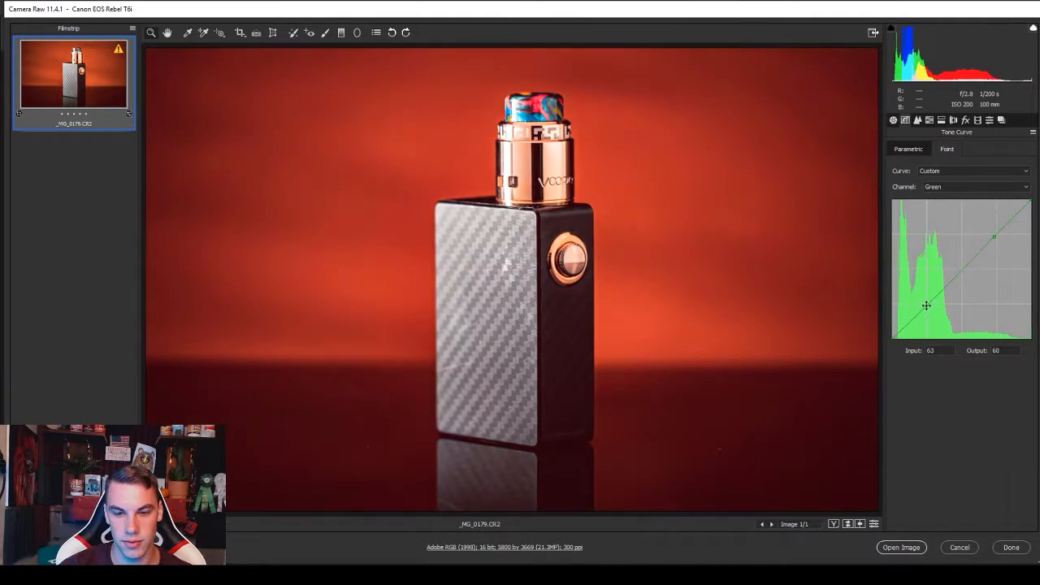
pyautogui.click(941, 187)
pyautogui.click(934, 217)
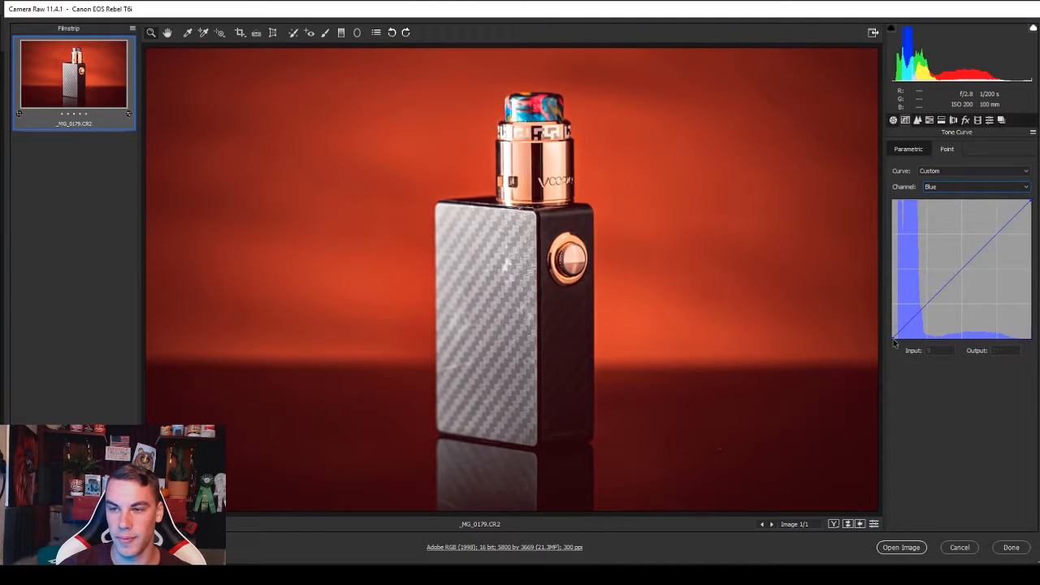
pyautogui.click(929, 305)
pyautogui.click(961, 269)
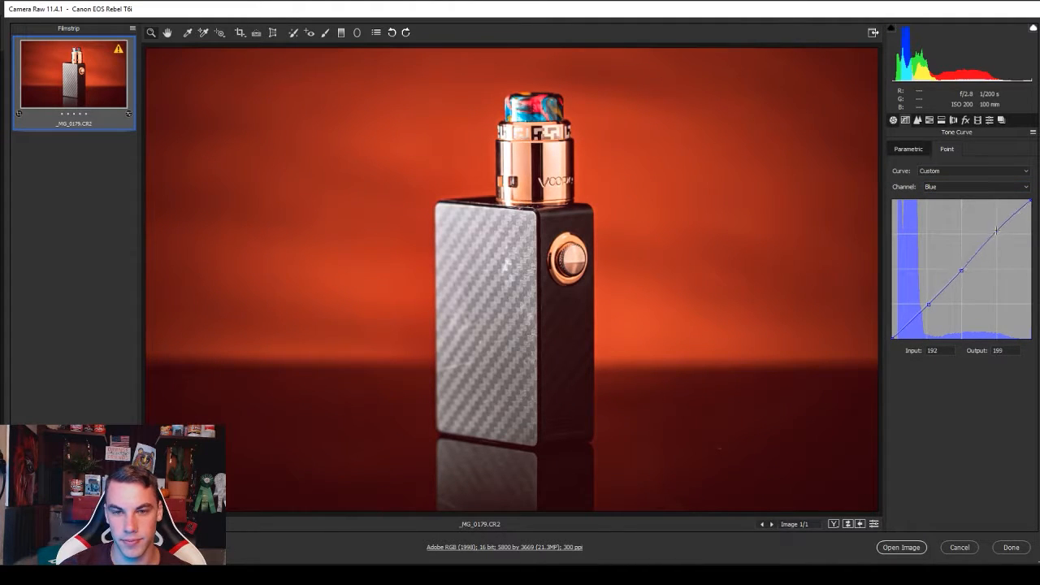
# - In the basic adjustments, set Temperature to 5200 and Exposure to -0.30, lower Highlights, and compare the photo side by side with the original
pyautogui.click(894, 120)
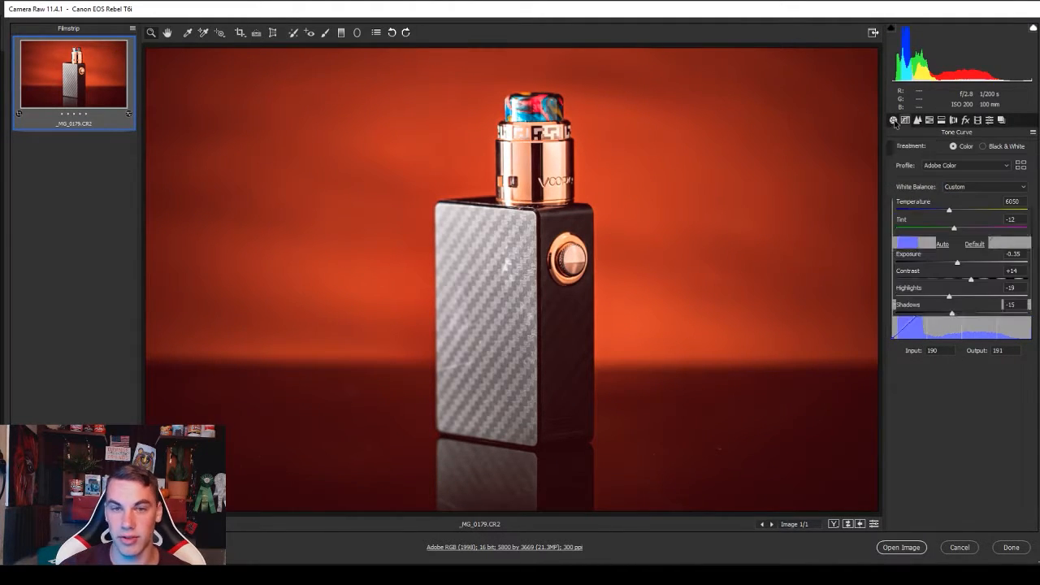
pyautogui.click(833, 524)
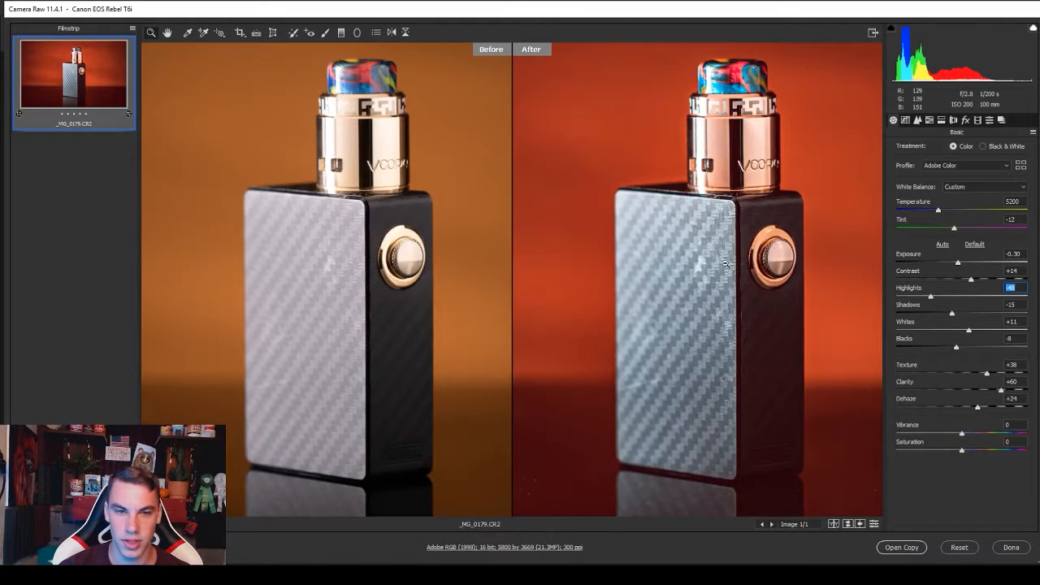
pyautogui.scroll(5, 709, 253)
pyautogui.scroll(-2, 677, 240)
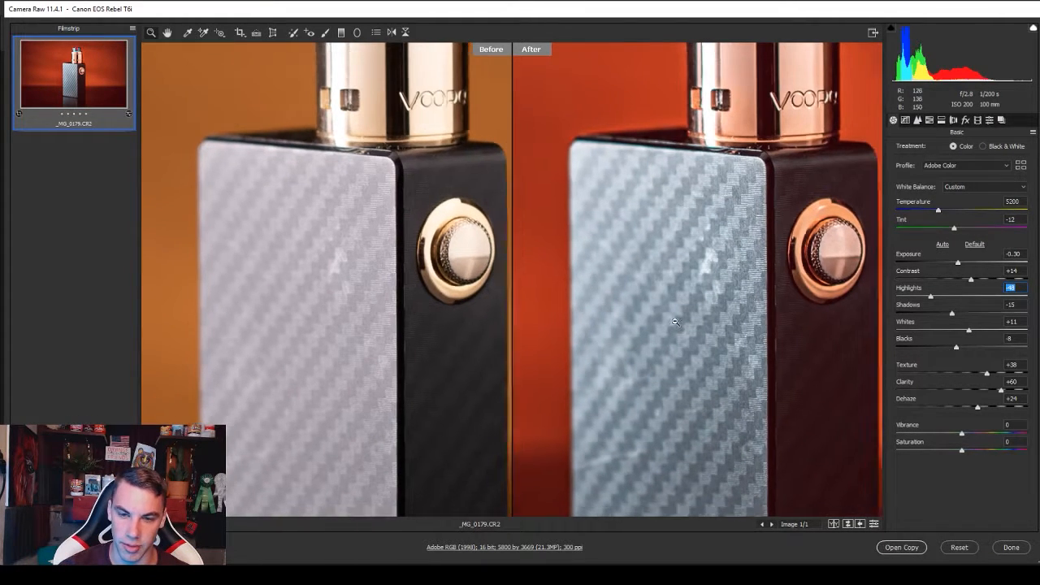
pyautogui.scroll(-3, 656, 382)
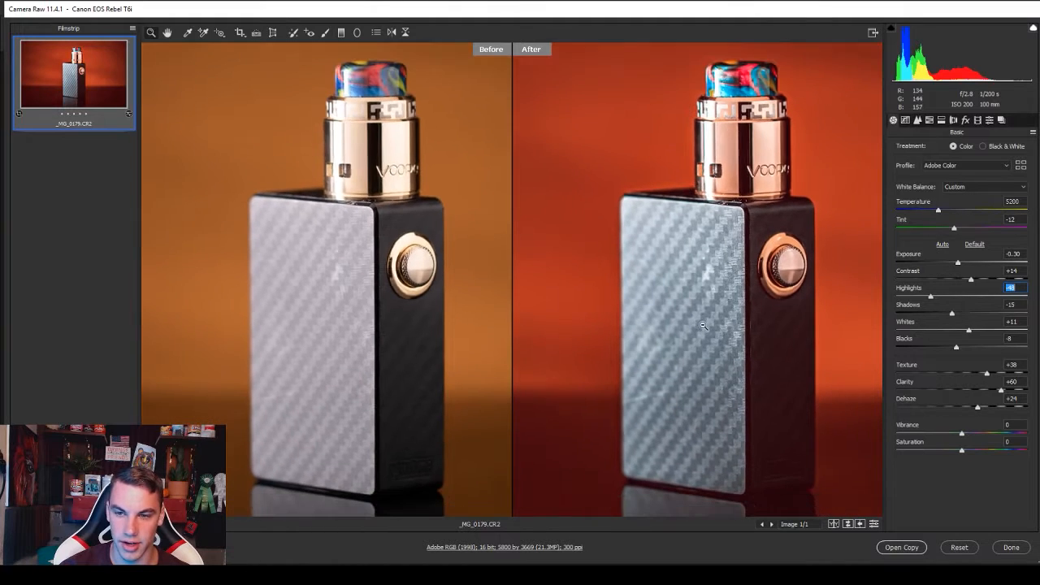
pyautogui.press('alt')
pyautogui.scroll(2, 713, 235)
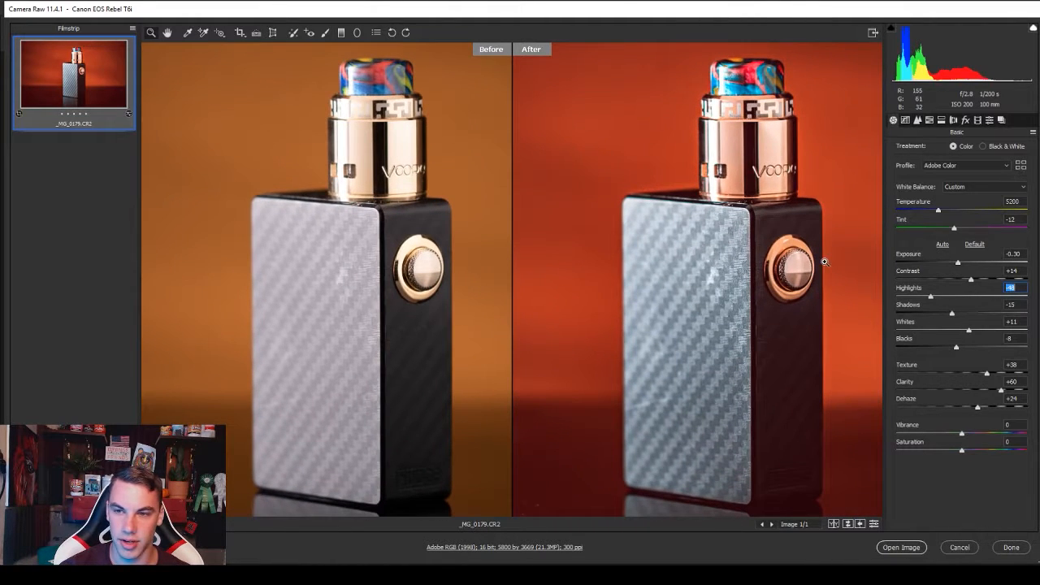
pyautogui.scroll(-3, 739, 96)
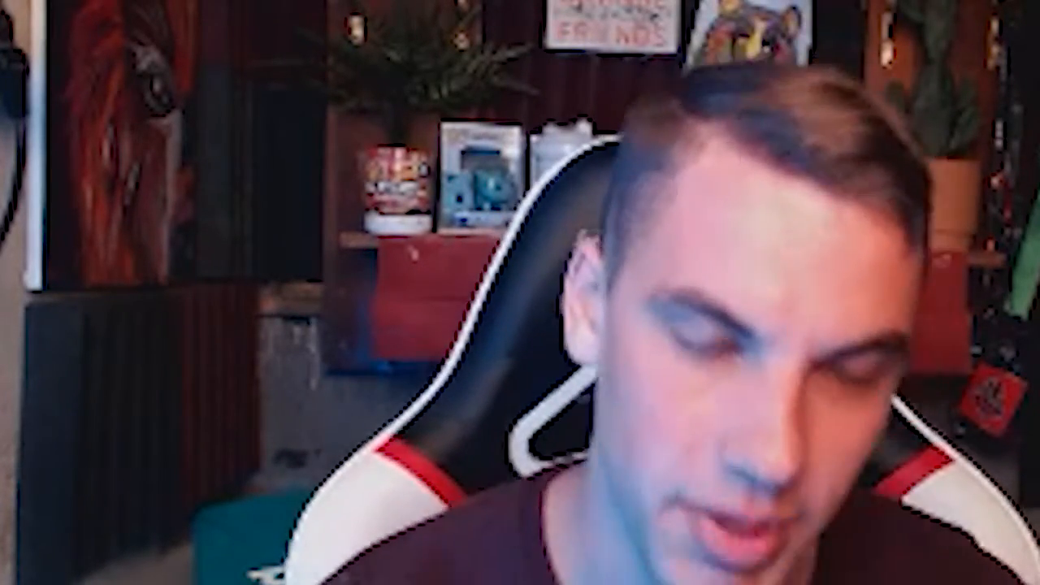
# - Duplicate the Background layer, name the copy "dust", and choose a healing tool for retouching it
pyautogui.moveTo(975, 183); pyautogui.dragTo(1013, 560)
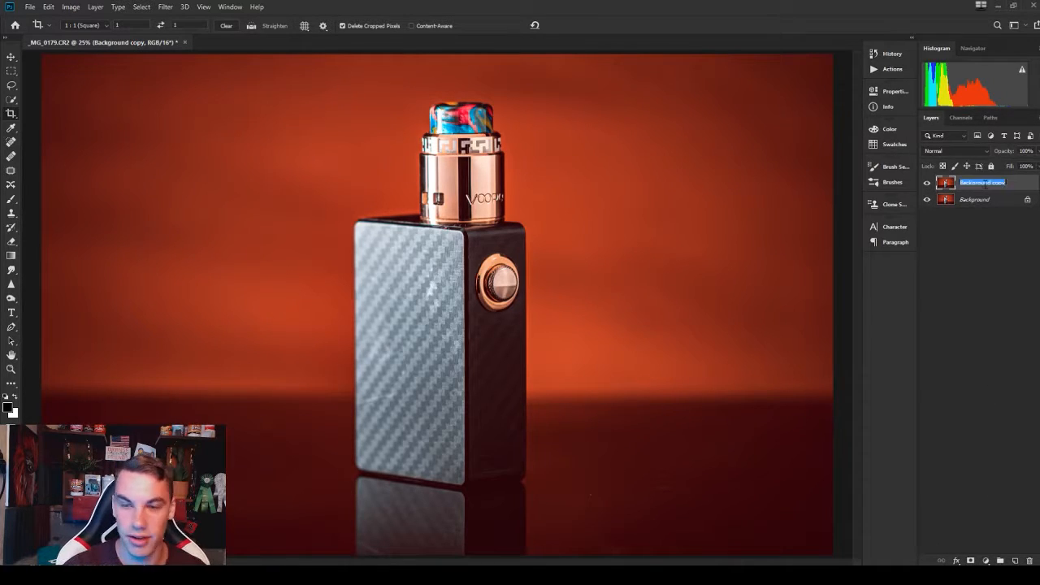
pyautogui.press('Return')
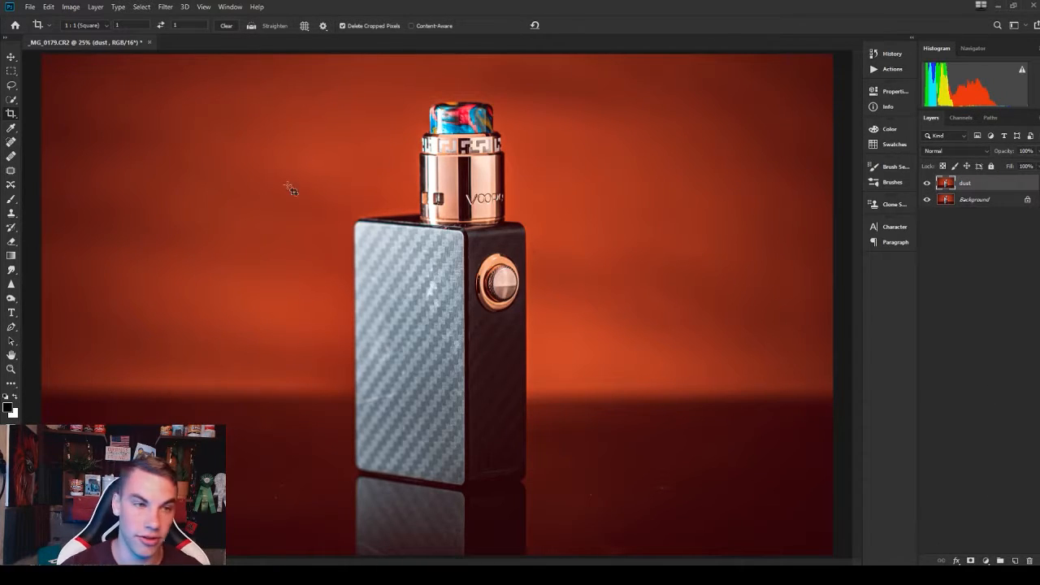
pyautogui.click(11, 141)
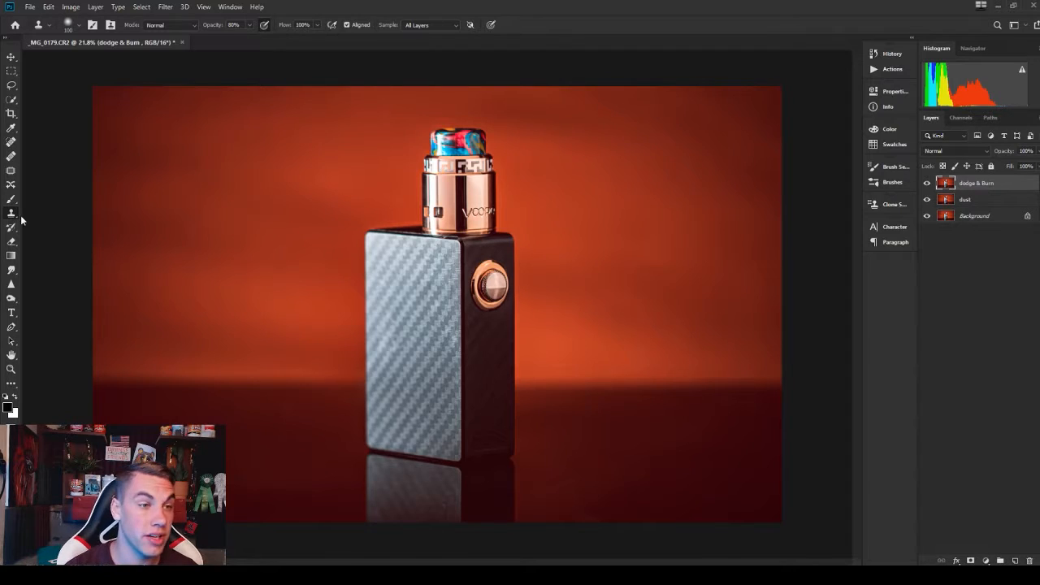
# - Set up the dodge-and-burn brush for the "dodge & Burn" layer with the Midtones range and 25% exposure
pyautogui.click(11, 299)
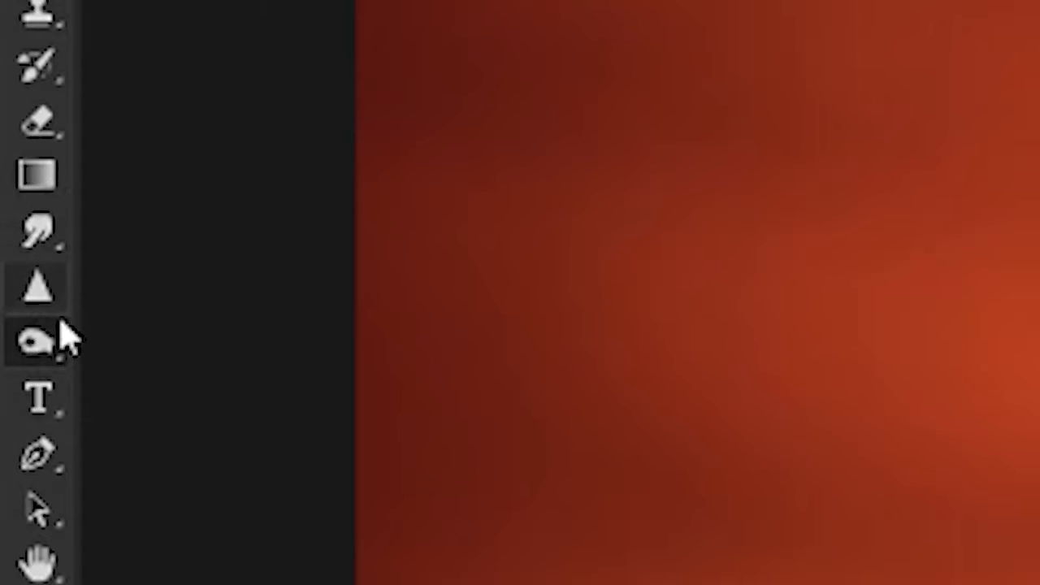
pyautogui.rightClick(14, 300)
pyautogui.click(174, 388)
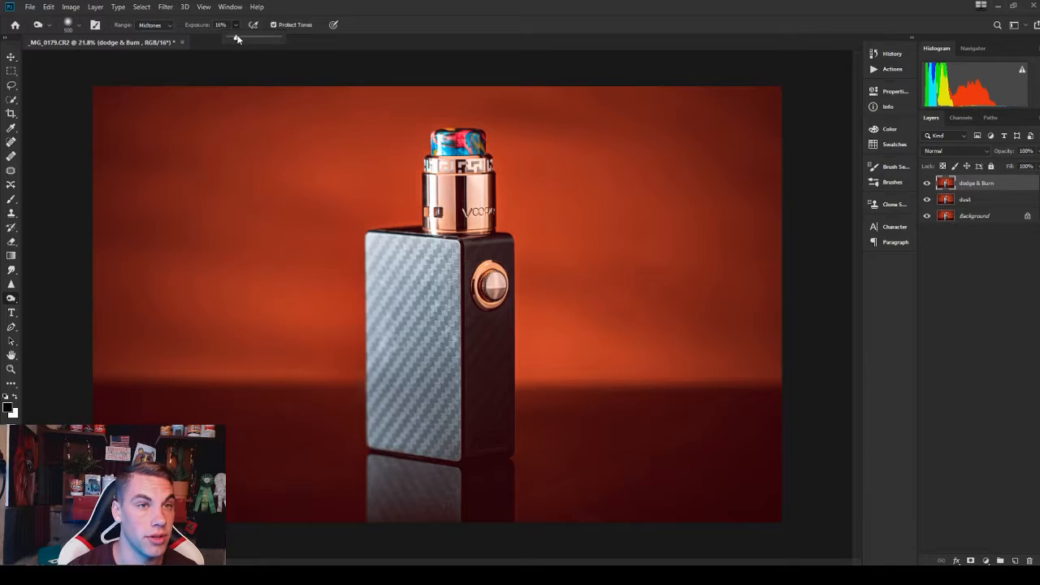
pyautogui.moveTo(237, 38); pyautogui.dragTo(239, 37)
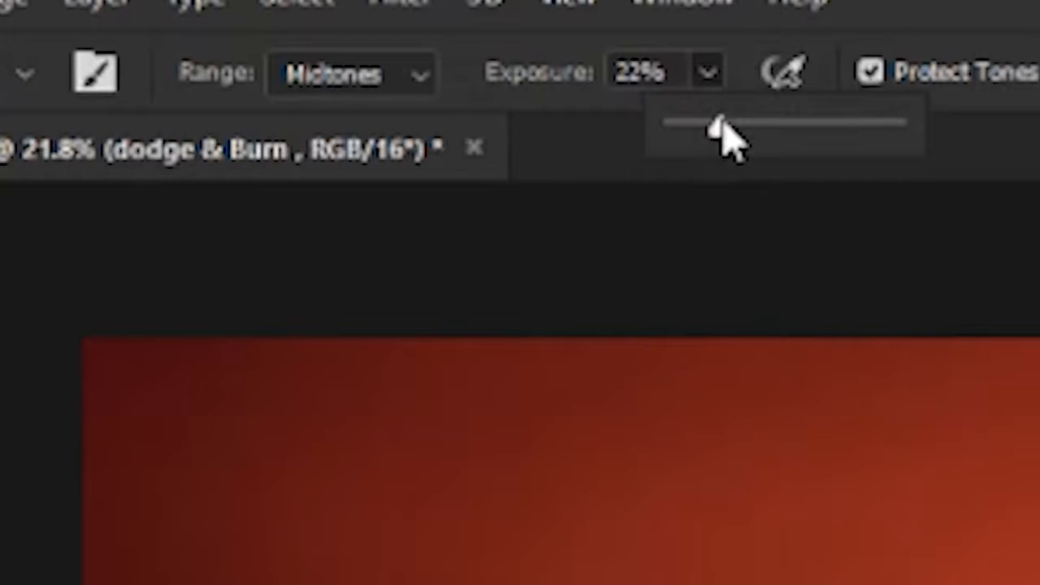
pyautogui.moveTo(725, 134); pyautogui.dragTo(728, 139)
pyautogui.click(325, 77)
pyautogui.click(361, 159)
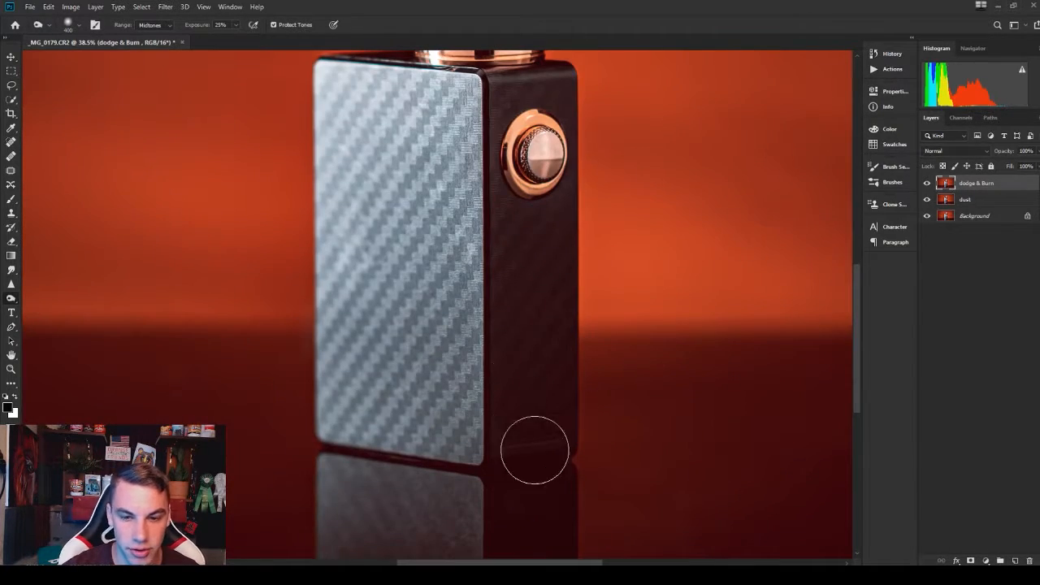
# - Brush over the embossed label near the base of the device's dark side panel
pyautogui.scroll(-1, 552, 398)
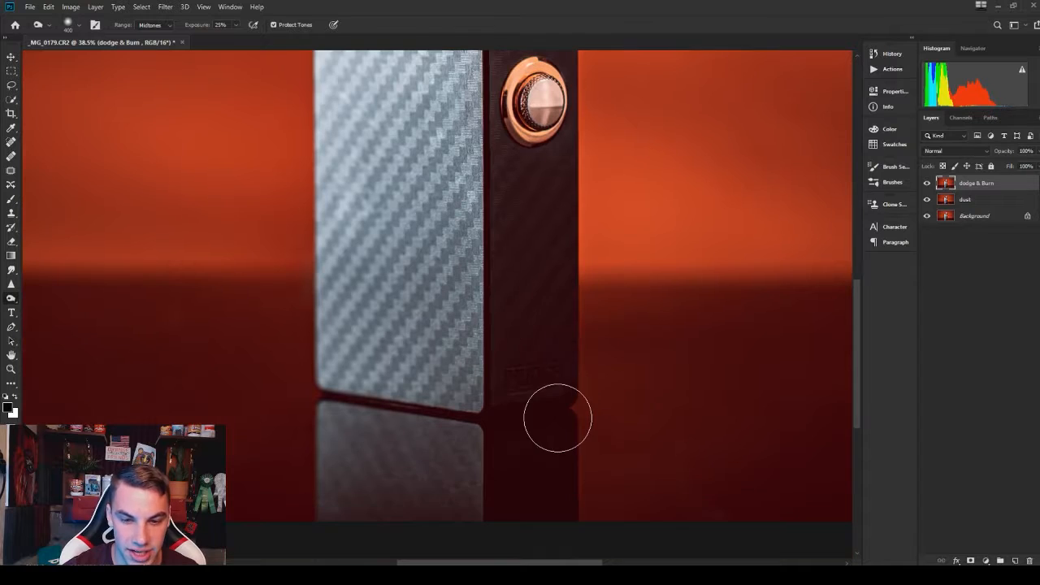
pyautogui.scroll(3, 544, 225)
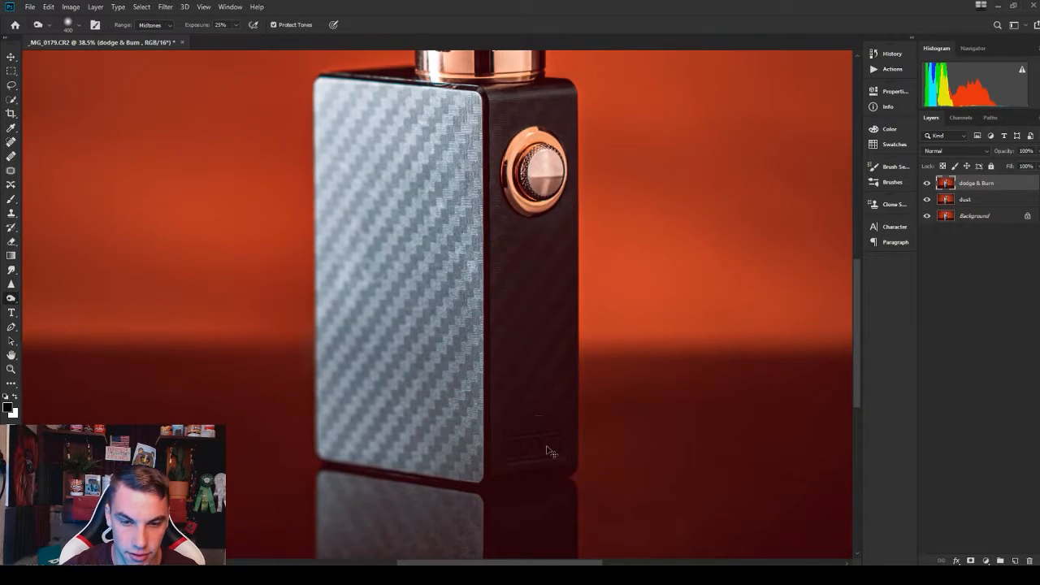
pyautogui.moveTo(553, 446); pyautogui.dragTo(548, 442)
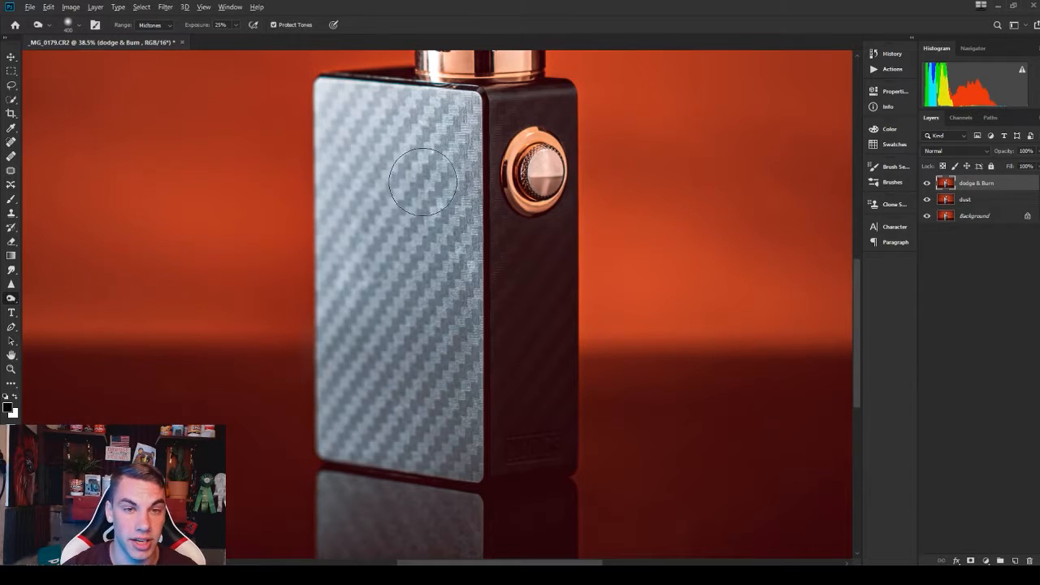
pyautogui.moveTo(407, 106)
pyautogui.mouseDown()
pyautogui.moveTo(481, 248)
pyautogui.moveTo(357, 158)
pyautogui.moveTo(394, 381)
pyautogui.mouseUp()
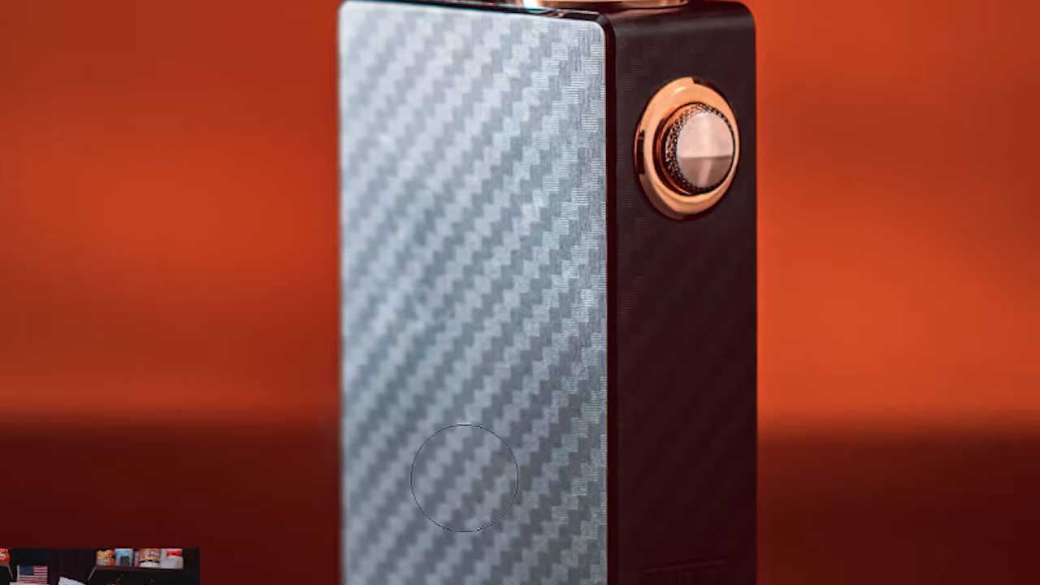
pyautogui.hotkey('ctrl', 'z')
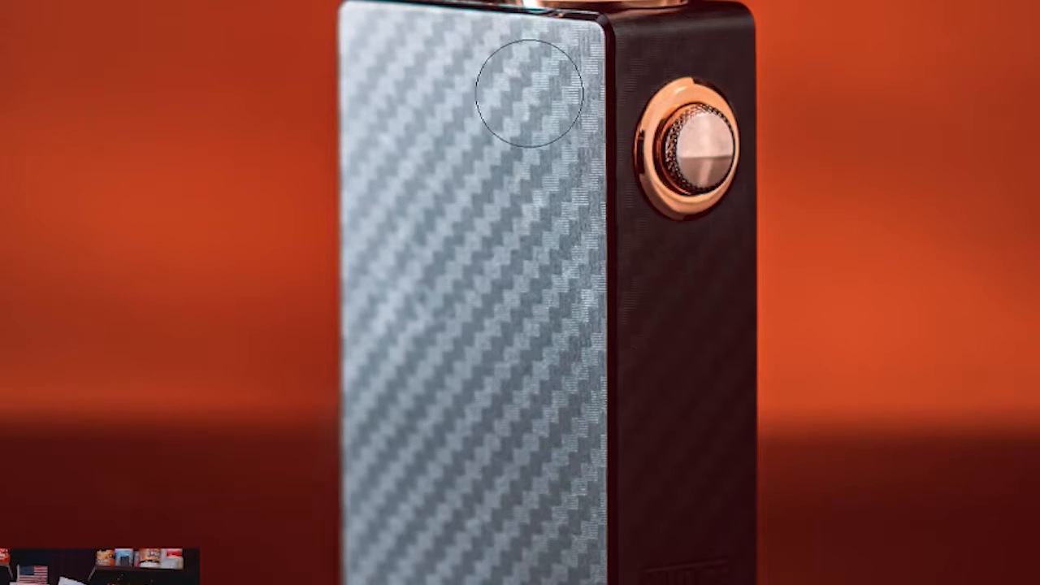
pyautogui.moveTo(557, 67)
pyautogui.mouseDown()
pyautogui.moveTo(453, 54)
pyautogui.moveTo(547, 119)
pyautogui.moveTo(571, 273)
pyautogui.moveTo(551, 263)
pyautogui.moveTo(446, 124)
pyautogui.moveTo(457, 441)
pyautogui.mouseUp()
pyautogui.hotkey('ctrl', 'z')
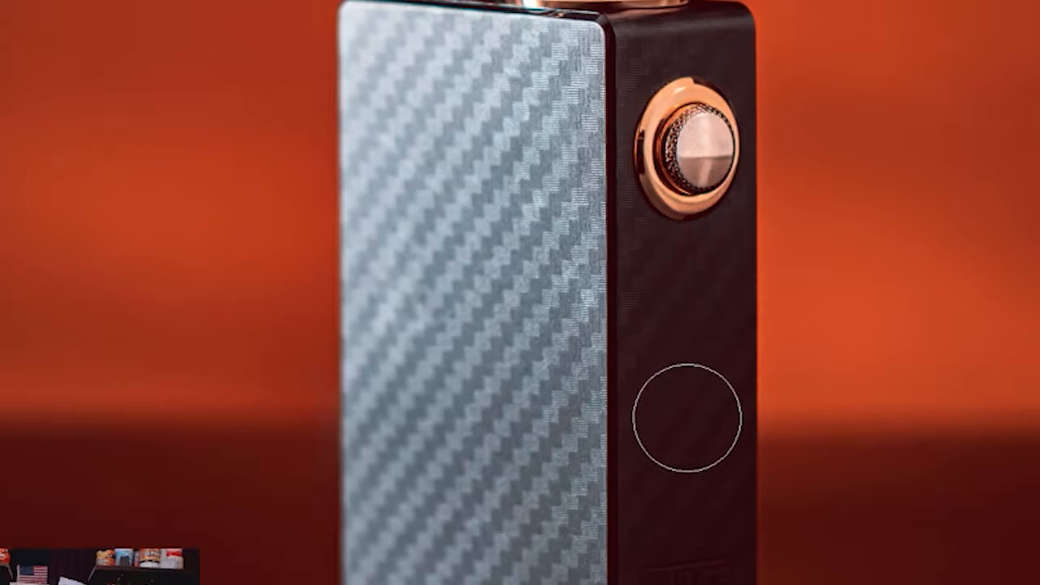
# - Shrink the brush and retouch the copper ring around the device's round button
pyautogui.scroll(-1, 674, 561)
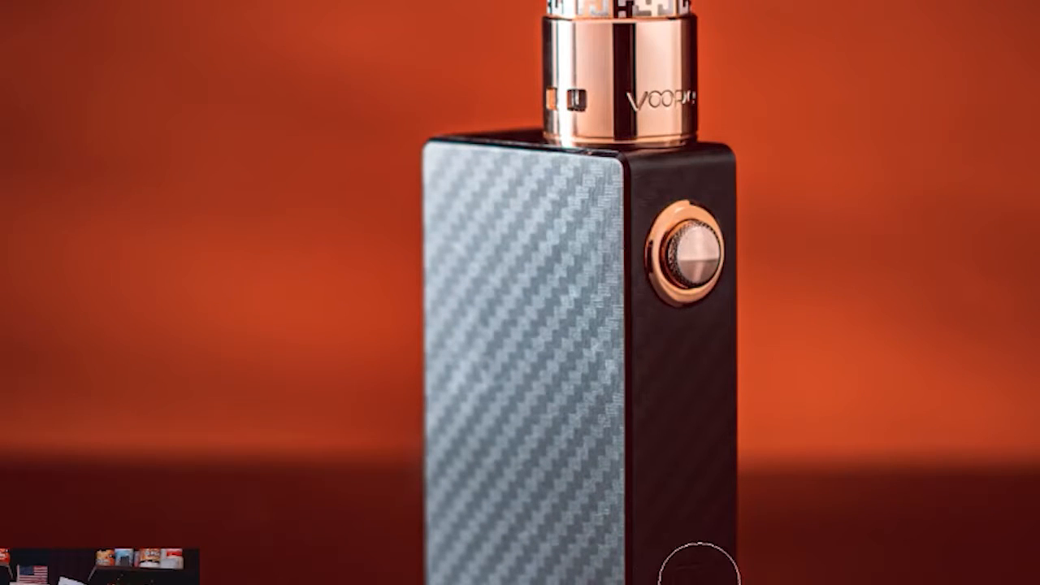
pyautogui.scroll(3, 768, 578)
pyautogui.scroll(-3, 695, 405)
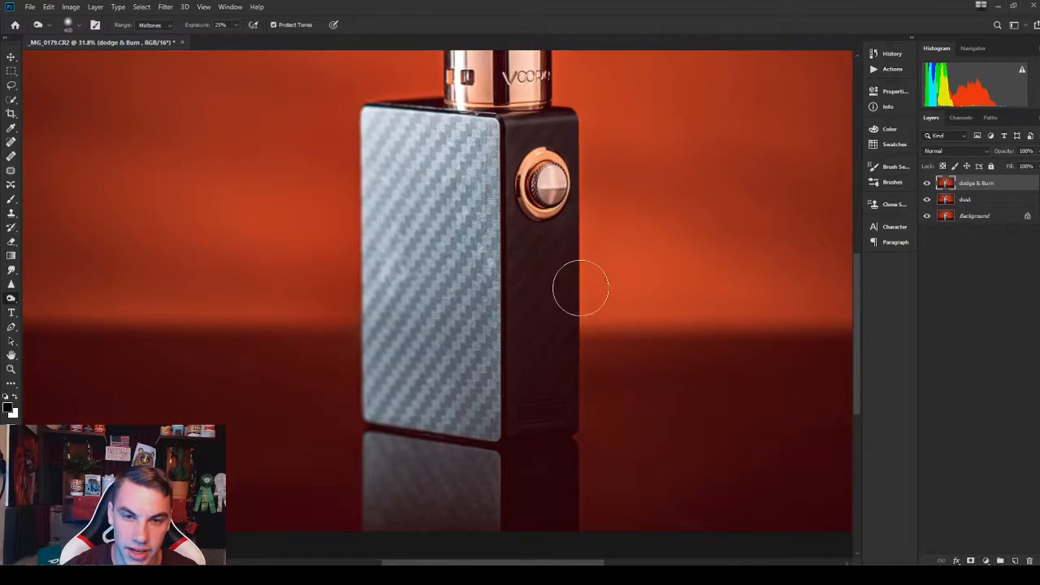
pyautogui.scroll(1, 698, 329)
pyautogui.scroll(2, 557, 249)
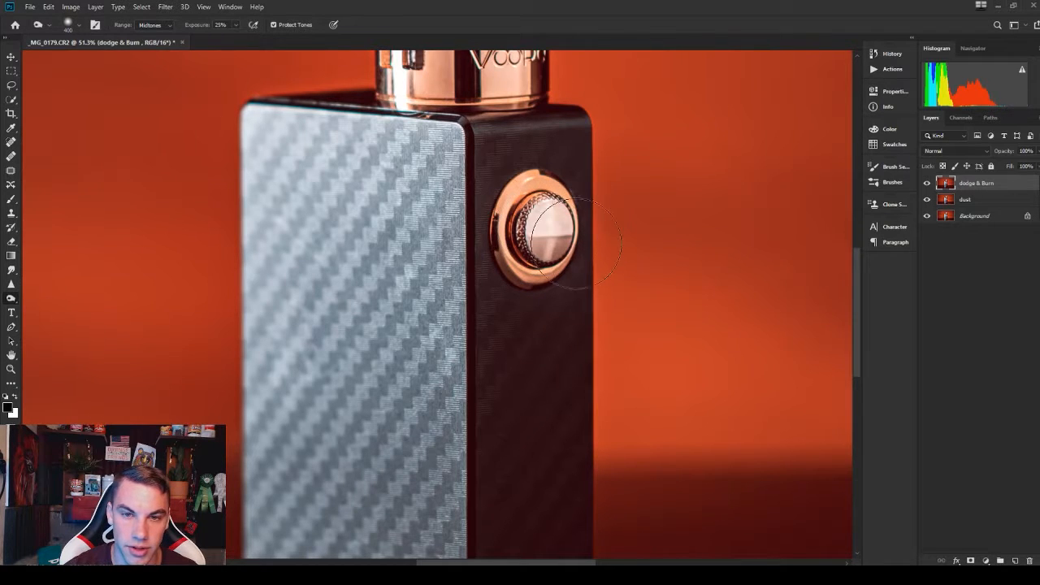
pyautogui.scroll(-2, 596, 244)
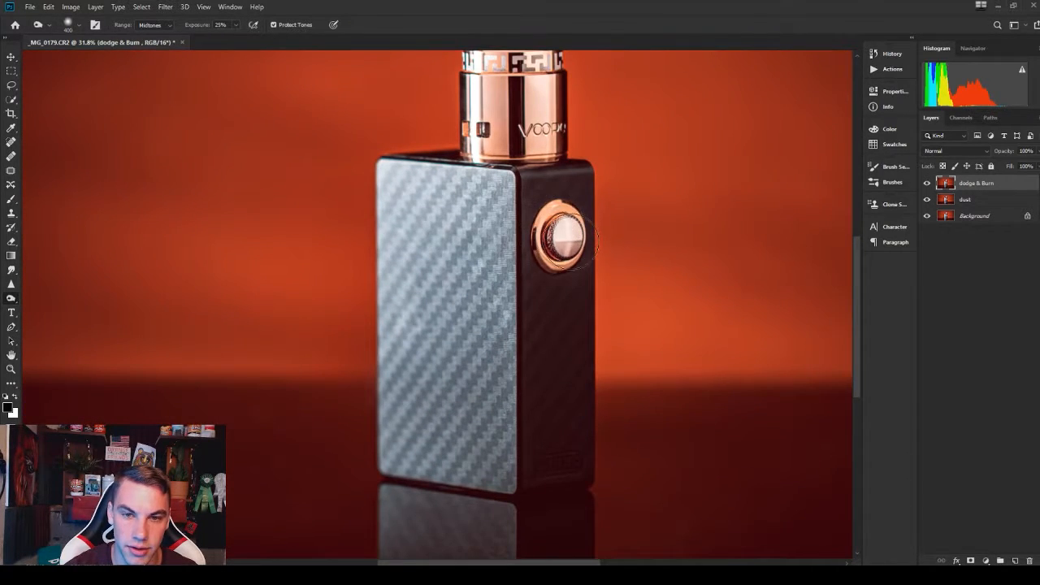
pyautogui.scroll(2, 580, 241)
pyautogui.press('[')
pyautogui.press('[')
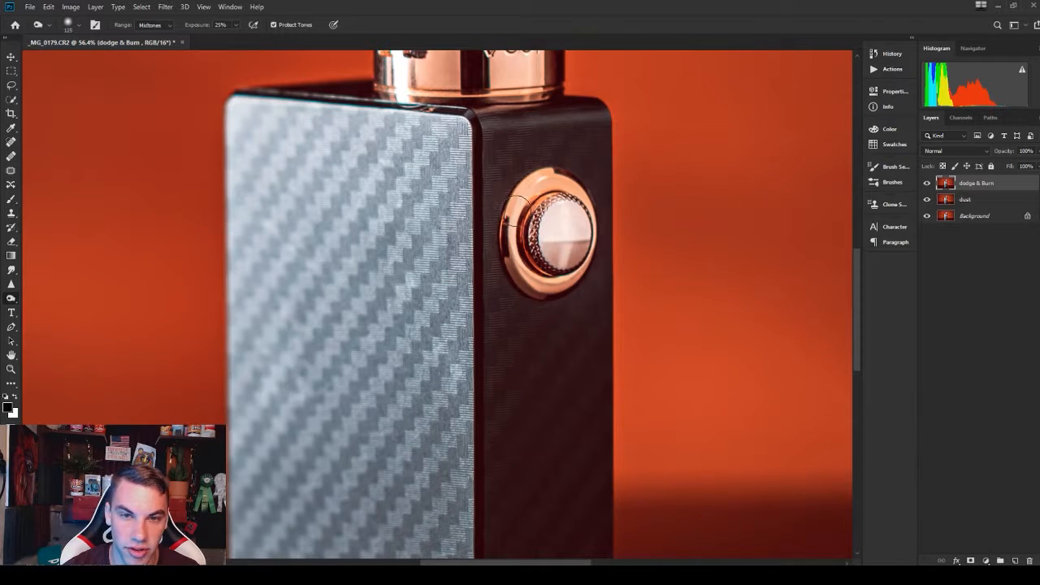
pyautogui.scroll(2, 516, 201)
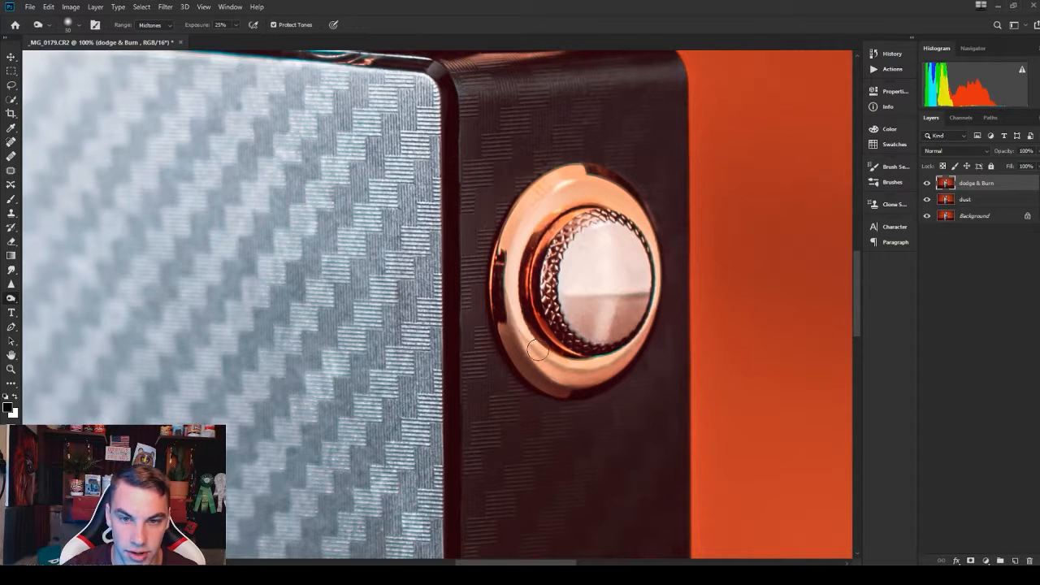
pyautogui.moveTo(538, 349)
pyautogui.mouseDown()
pyautogui.moveTo(557, 366)
pyautogui.moveTo(620, 360)
pyautogui.mouseUp()
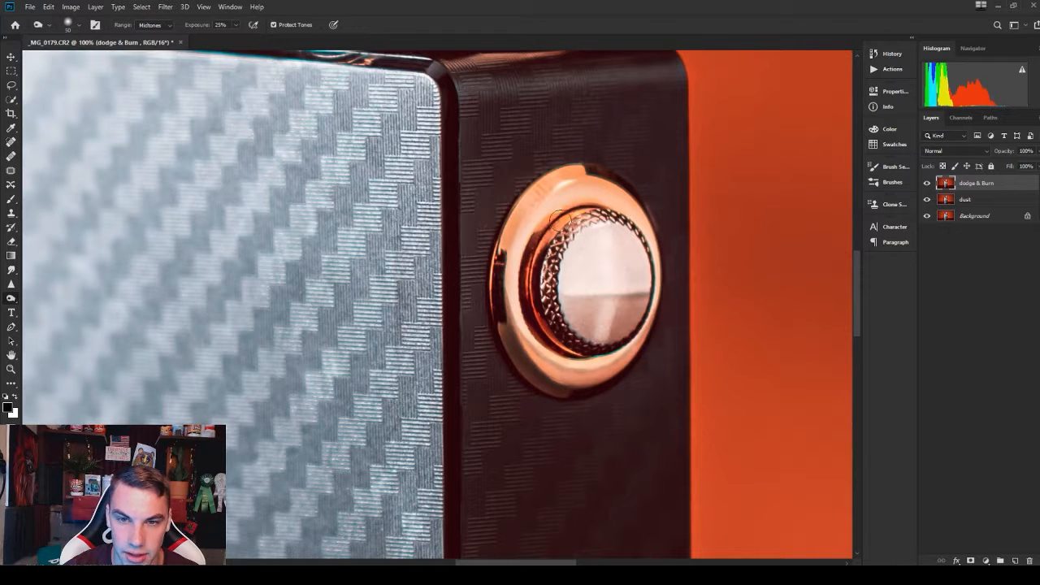
# - Compare the whole device with and without the "dodge & Burn" layer
pyautogui.hotkey('ctrl', '0')
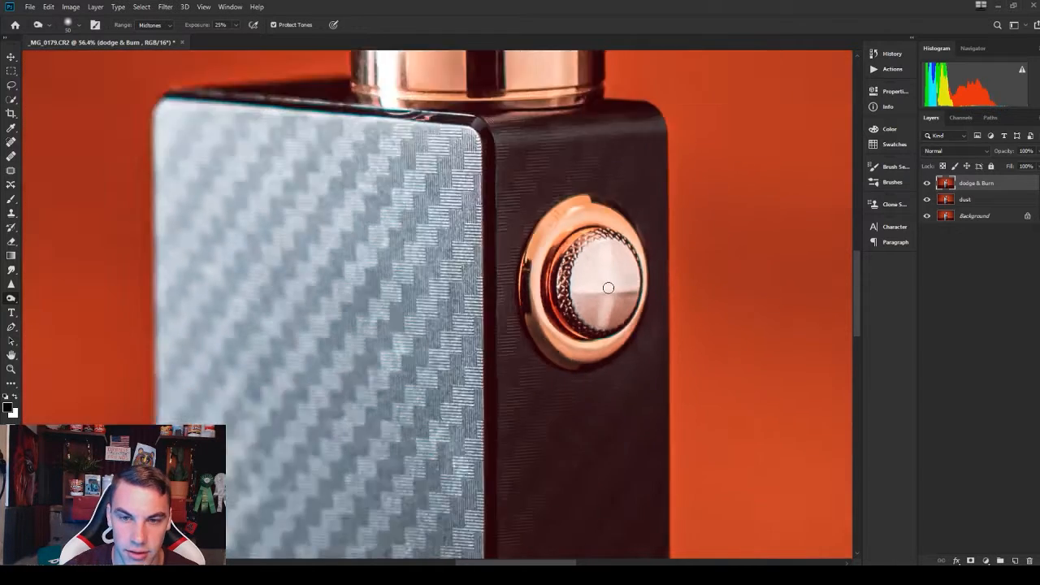
pyautogui.click(927, 185)
pyautogui.click(926, 185)
pyautogui.click(927, 185)
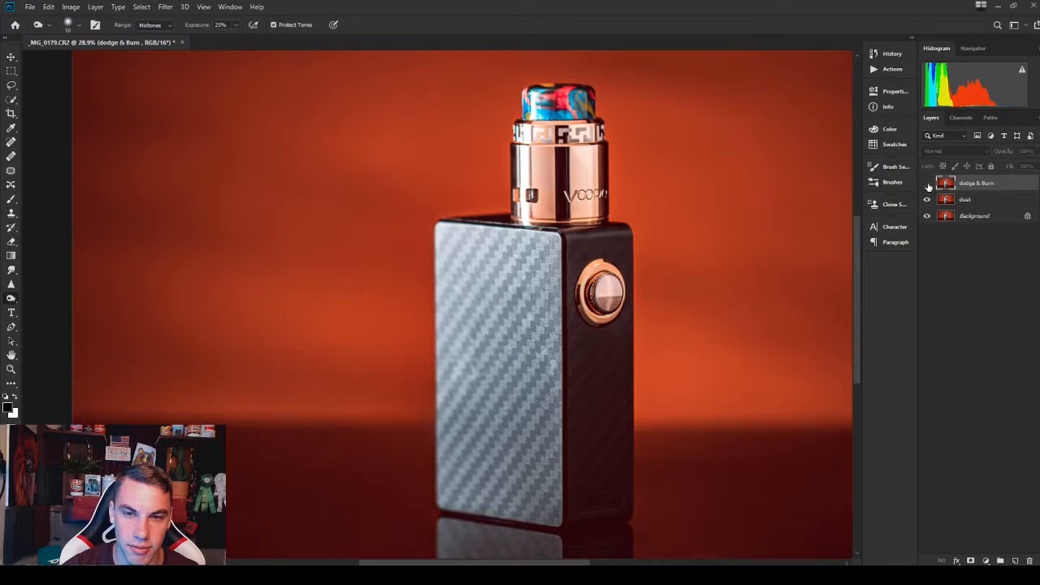
pyautogui.click(927, 185)
pyautogui.click(927, 185)
pyautogui.click(927, 185)
# - Enlarge the brush to 100 and stroke down the copper tank's metal surface between the slots and the logo
pyautogui.scroll(4, 560, 130)
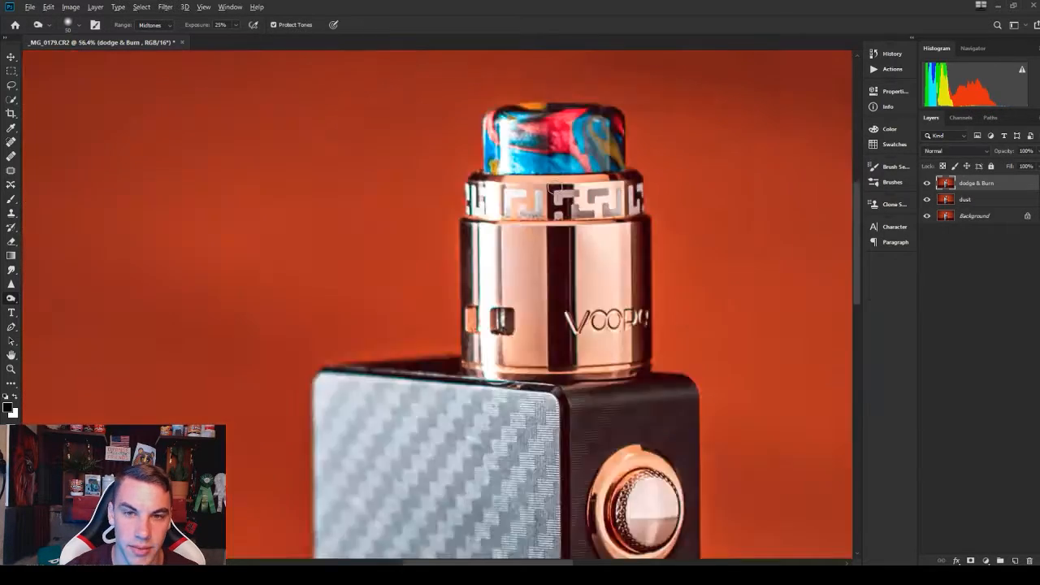
pyautogui.scroll(-2, 449, 366)
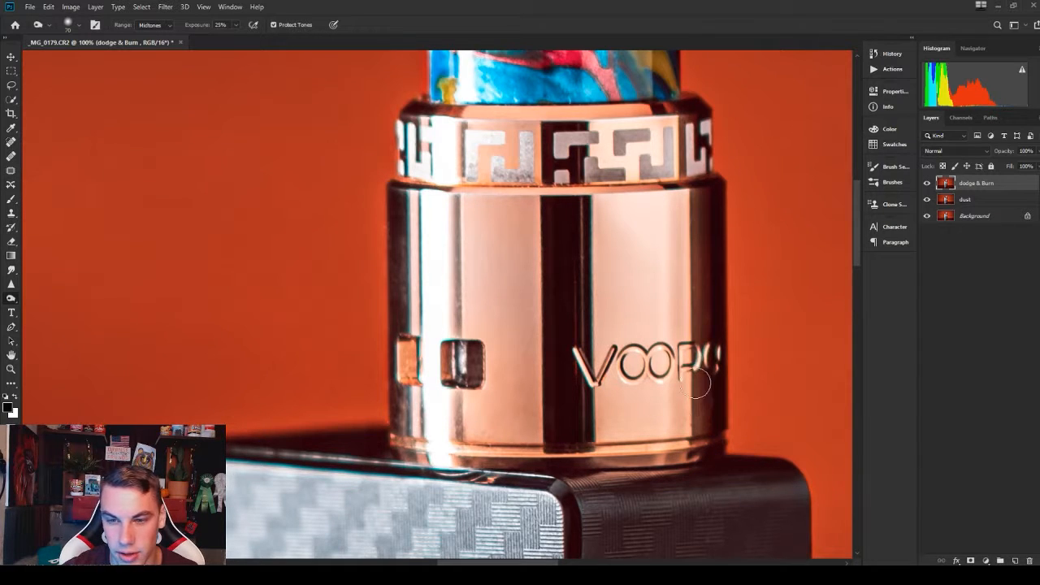
pyautogui.press(']')
pyautogui.press(']')
pyautogui.press(']')
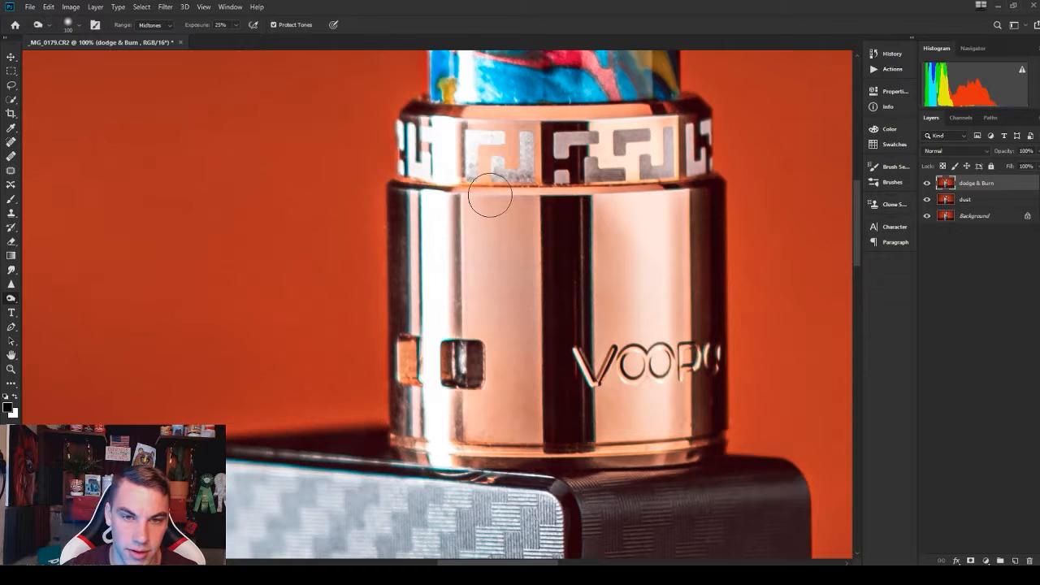
pyautogui.moveTo(490, 195)
pyautogui.mouseDown()
pyautogui.moveTo(485, 390)
pyautogui.moveTo(522, 369)
pyautogui.mouseUp()
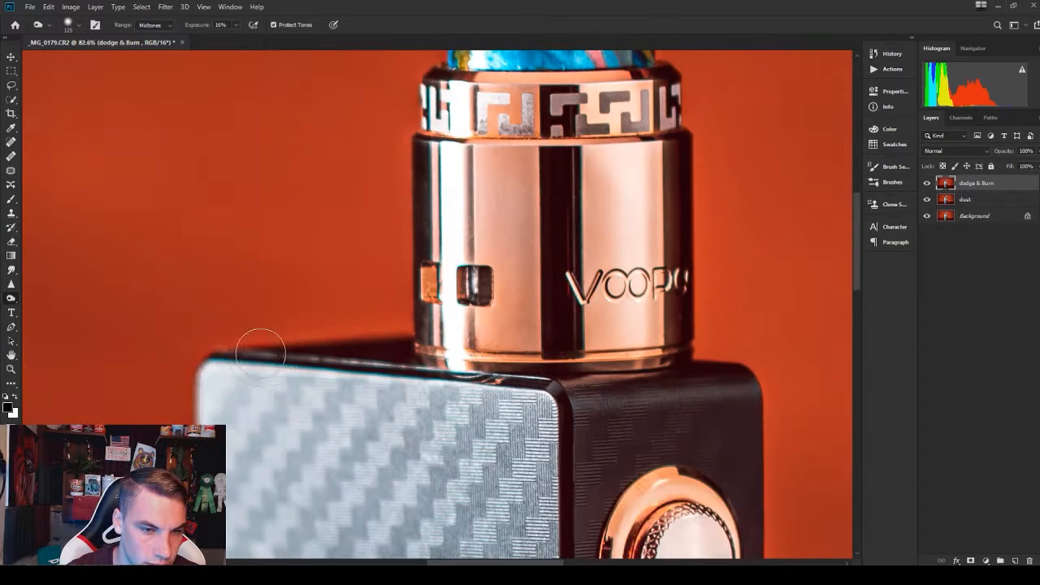
# - Burn the device's black top edge beside the tank, and darken the carbon-fibre front panel with the brush at 250
pyautogui.scroll(5, 260, 351)
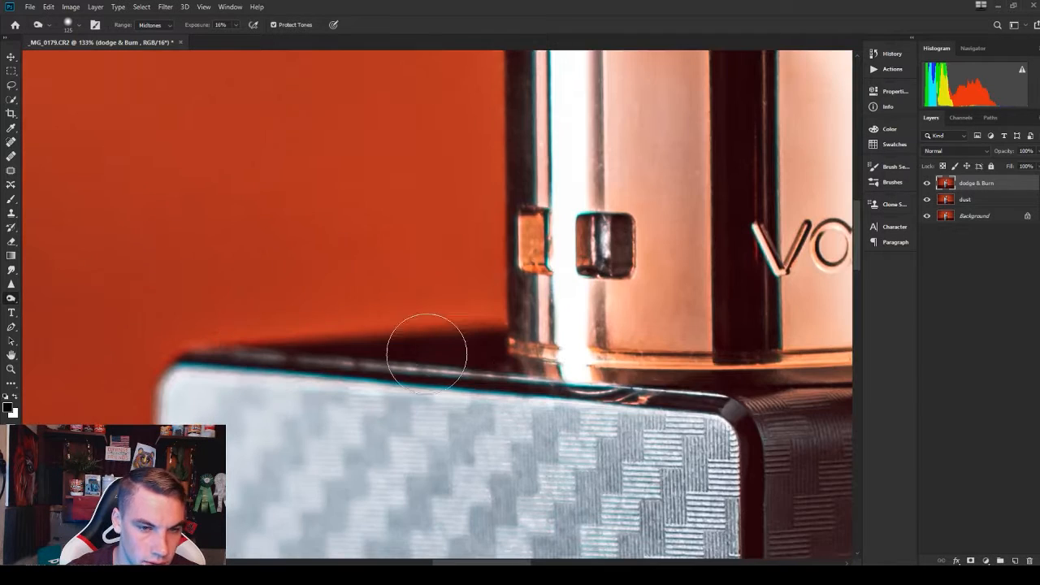
pyautogui.moveTo(471, 362)
pyautogui.mouseDown()
pyautogui.moveTo(298, 359)
pyautogui.moveTo(718, 396)
pyautogui.moveTo(429, 378)
pyautogui.moveTo(376, 355)
pyautogui.mouseUp()
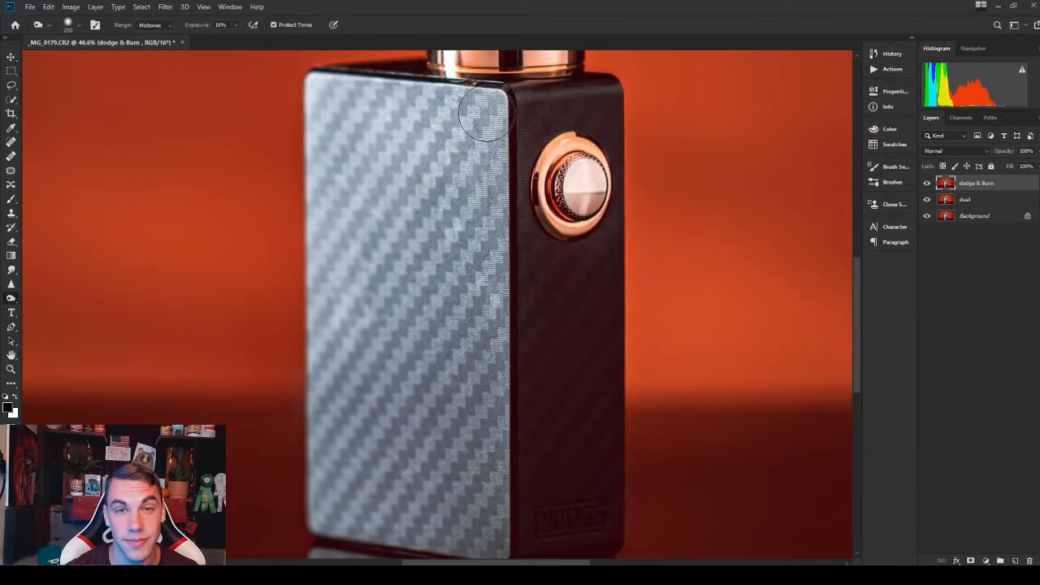
pyautogui.moveTo(486, 115)
pyautogui.mouseDown()
pyautogui.moveTo(474, 177)
pyautogui.moveTo(486, 183)
pyautogui.moveTo(476, 238)
pyautogui.moveTo(459, 156)
pyautogui.moveTo(473, 179)
pyautogui.moveTo(481, 270)
pyautogui.moveTo(483, 524)
pyautogui.moveTo(347, 516)
pyautogui.moveTo(322, 451)
pyautogui.moveTo(337, 518)
pyautogui.moveTo(426, 377)
pyautogui.moveTo(448, 299)
pyautogui.moveTo(388, 471)
pyautogui.moveTo(345, 423)
pyautogui.moveTo(342, 333)
pyautogui.moveTo(335, 367)
pyautogui.moveTo(353, 253)
pyautogui.moveTo(342, 106)
pyautogui.moveTo(444, 109)
pyautogui.moveTo(370, 127)
pyautogui.moveTo(430, 131)
pyautogui.moveTo(400, 359)
pyautogui.moveTo(388, 176)
pyautogui.moveTo(385, 225)
pyautogui.moveTo(354, 296)
pyautogui.moveTo(347, 130)
pyautogui.moveTo(334, 364)
pyautogui.moveTo(338, 134)
pyautogui.moveTo(397, 87)
pyautogui.moveTo(479, 230)
pyautogui.mouseUp()
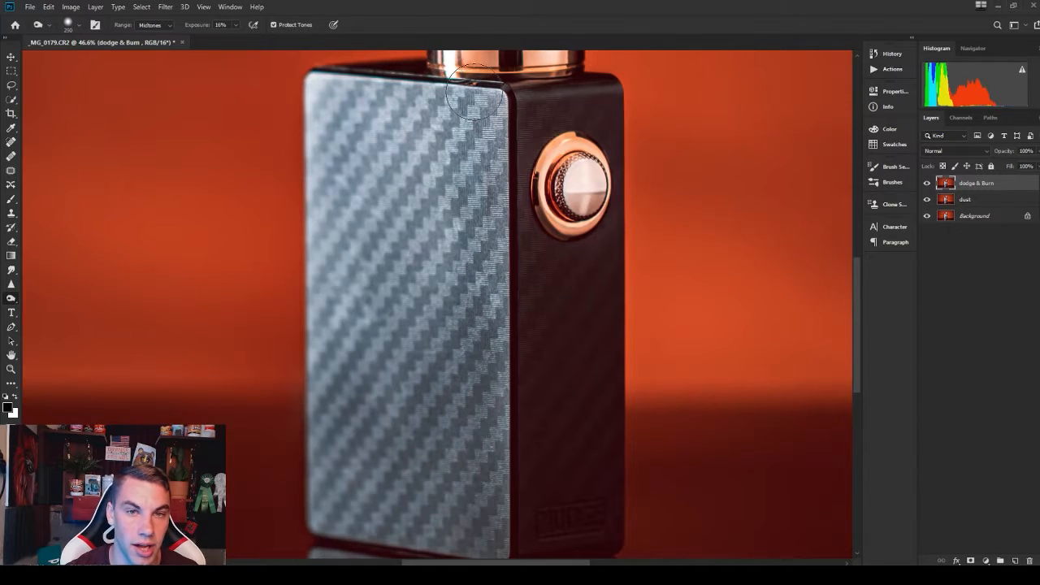
pyautogui.moveTo(475, 92)
pyautogui.mouseDown()
pyautogui.moveTo(374, 91)
pyautogui.moveTo(385, 282)
pyautogui.moveTo(367, 108)
pyautogui.moveTo(340, 437)
pyautogui.moveTo(331, 98)
pyautogui.moveTo(336, 460)
pyautogui.mouseUp()
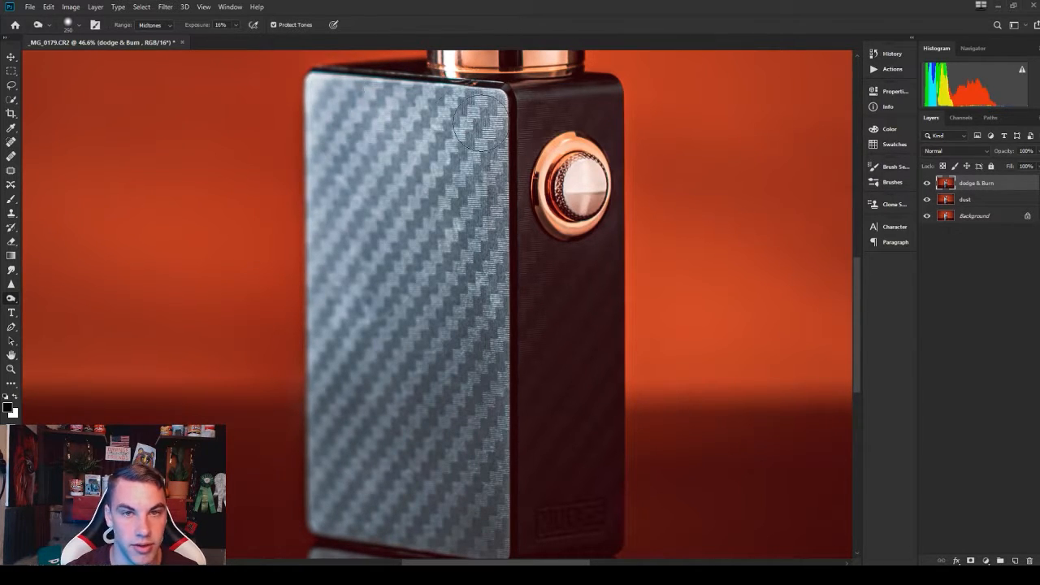
pyautogui.moveTo(477, 107)
pyautogui.mouseDown()
pyautogui.moveTo(487, 142)
pyautogui.moveTo(487, 241)
pyautogui.moveTo(466, 414)
pyautogui.moveTo(323, 490)
pyautogui.moveTo(370, 523)
pyautogui.mouseUp()
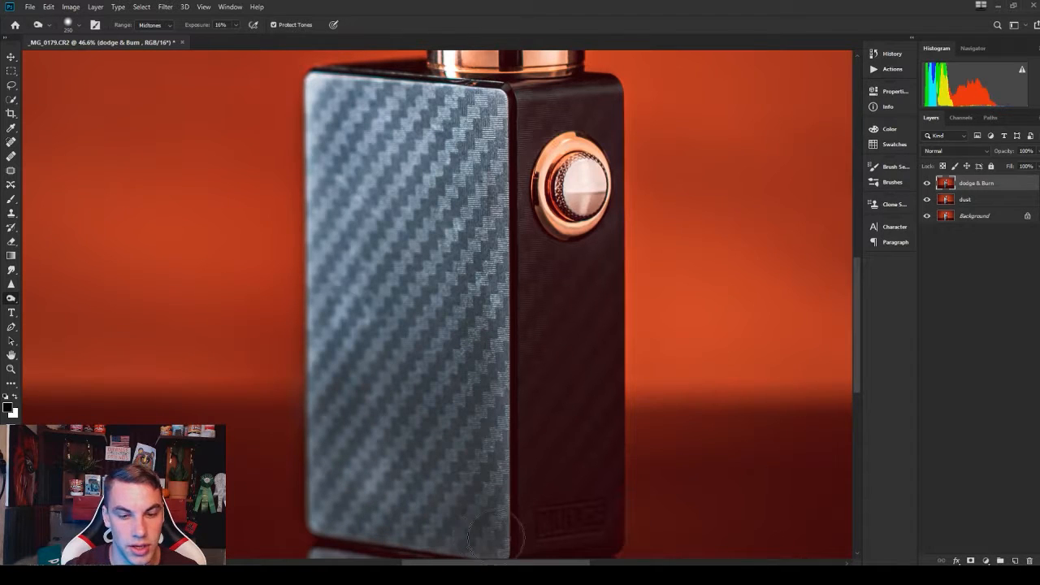
pyautogui.moveTo(479, 210)
pyautogui.mouseDown()
pyautogui.moveTo(483, 106)
pyautogui.moveTo(392, 102)
pyautogui.moveTo(369, 123)
pyautogui.mouseUp()
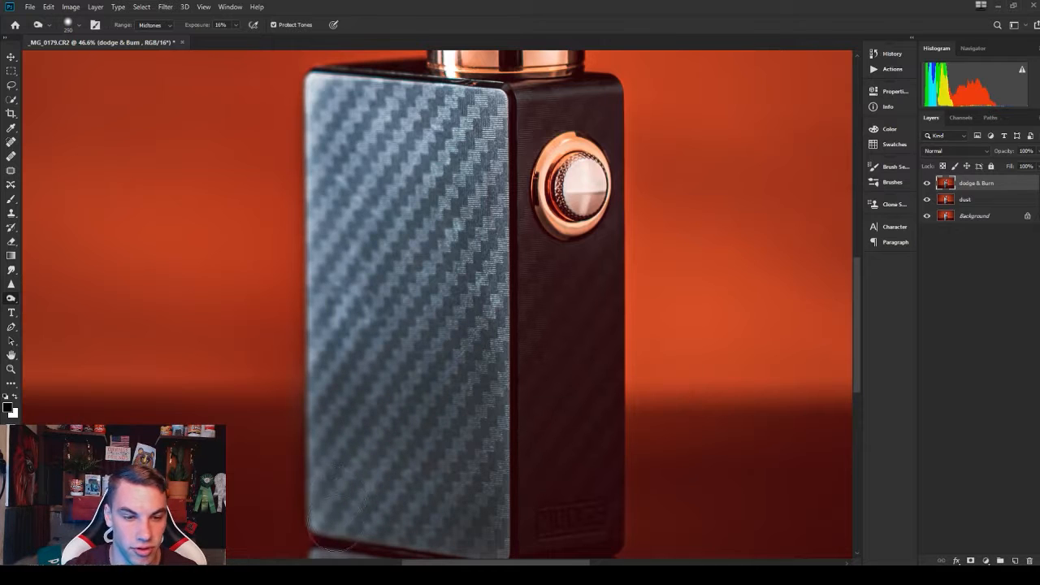
# - Compare the whole image with and without the "dodge & Burn" layer
pyautogui.hotkey('ctrl', '0')
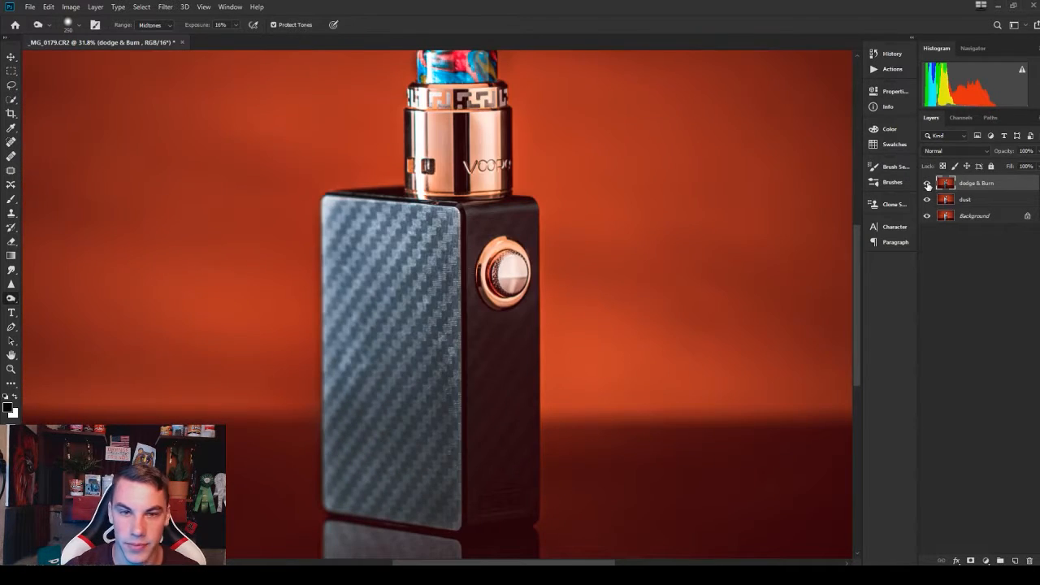
pyautogui.click(927, 183)
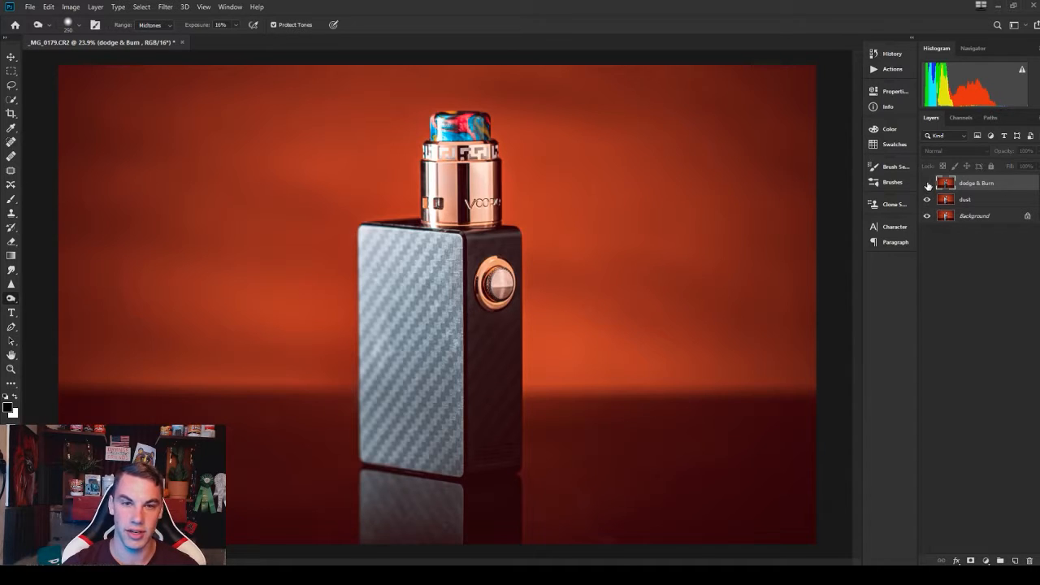
pyautogui.click(927, 184)
pyautogui.click(928, 183)
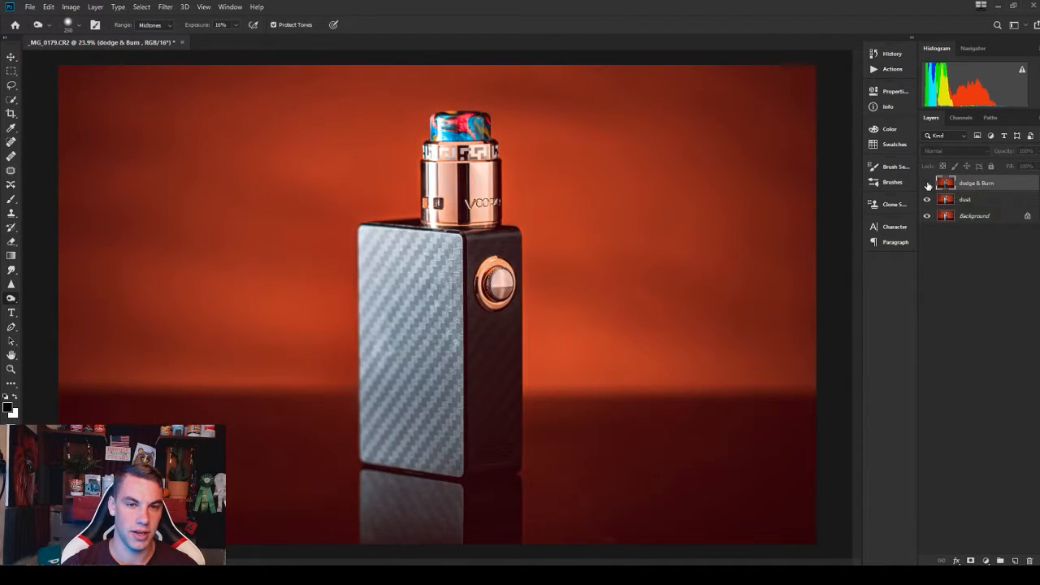
pyautogui.click(927, 184)
# - Enlarge the burn brush to 800 and stroke down the middle of the carbon-fibre front panel
pyautogui.scroll(5, 457, 310)
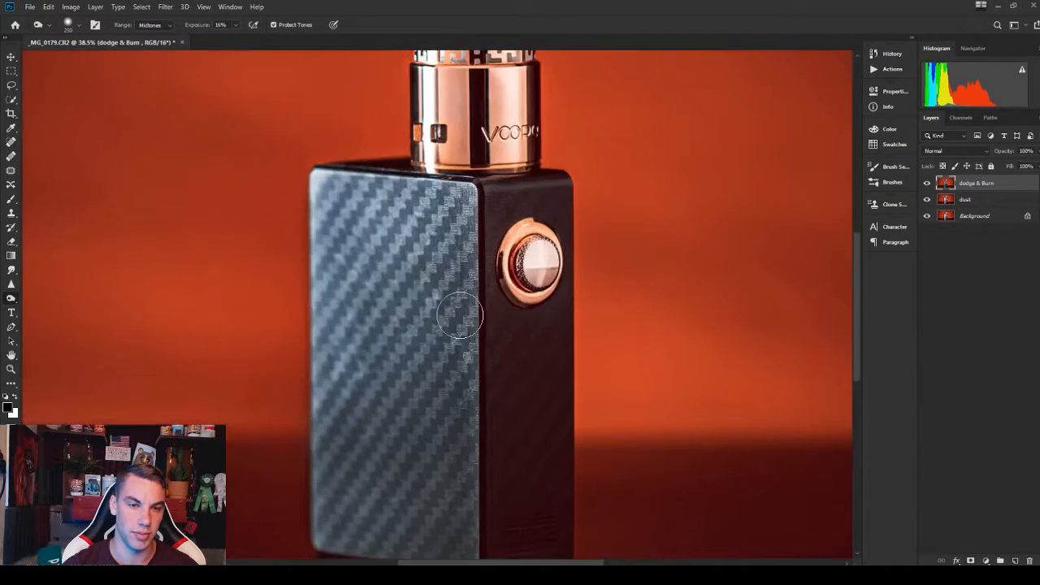
pyautogui.scroll(-3, 493, 309)
pyautogui.press(']')
pyautogui.press(']')
pyautogui.press(']')
pyautogui.press(']')
pyautogui.press(']')
pyautogui.press(']')
pyautogui.press(']')
pyautogui.press(']')
pyautogui.press(']')
pyautogui.moveTo(415, 325)
pyautogui.mouseDown()
pyautogui.moveTo(421, 300)
pyautogui.moveTo(404, 417)
pyautogui.moveTo(433, 356)
pyautogui.moveTo(440, 406)
pyautogui.mouseUp()
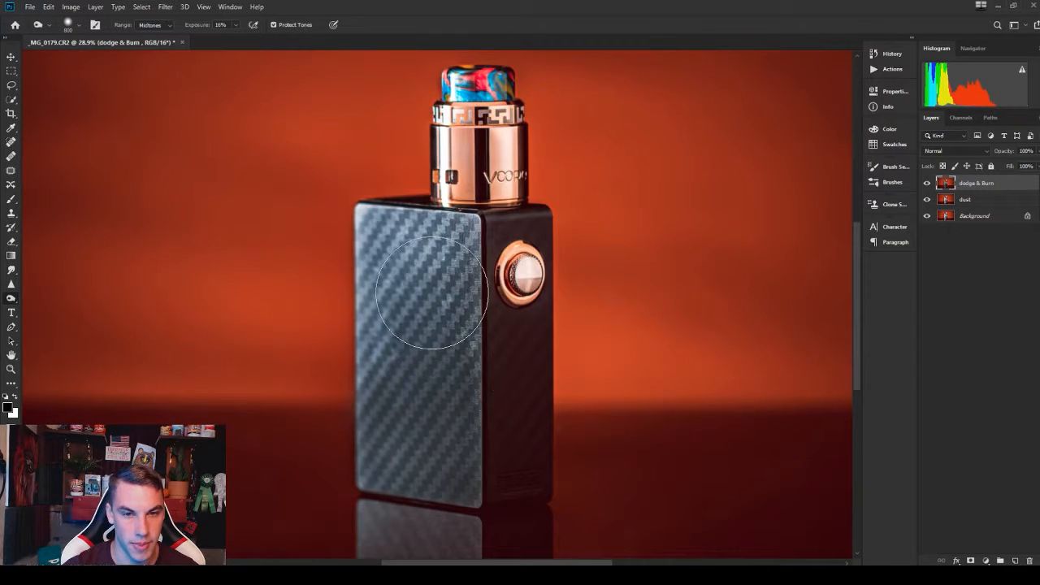
pyautogui.scroll(-1, 381, 292)
pyautogui.scroll(-2, 548, 333)
pyautogui.scroll(1, 549, 333)
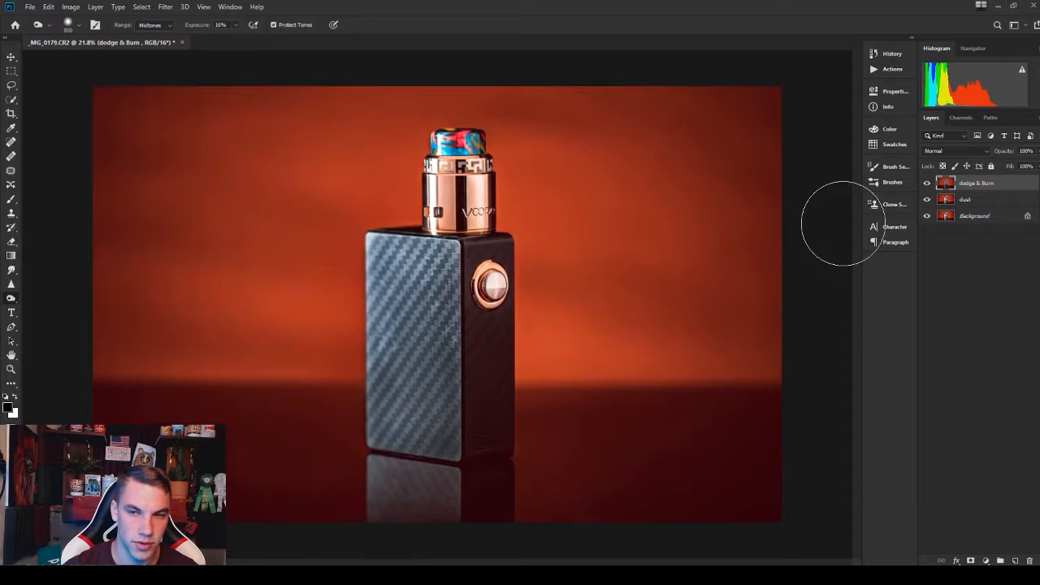
pyautogui.scroll(2, 426, 333)
pyautogui.scroll(3, 426, 341)
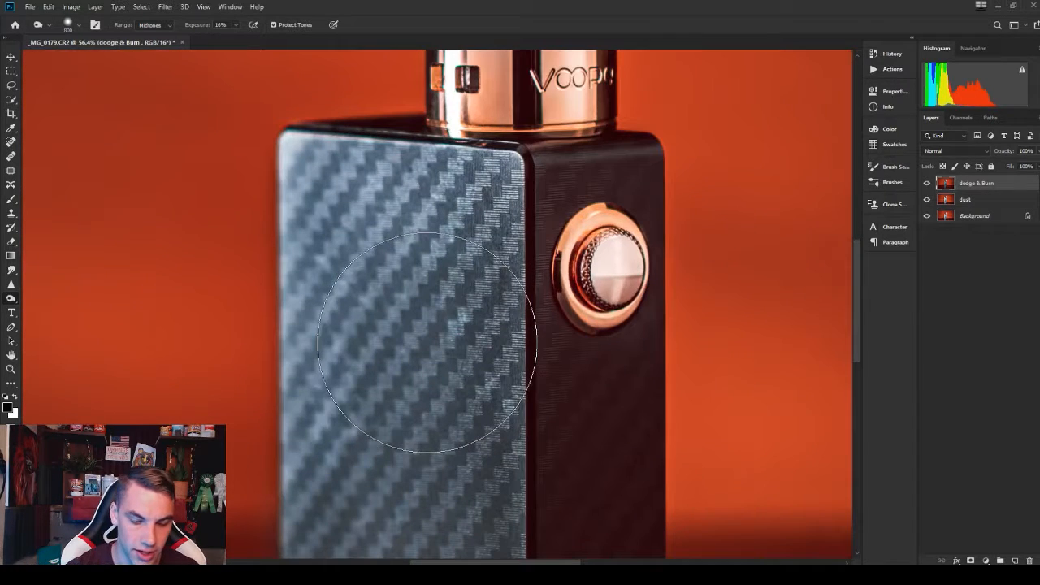
pyautogui.press('[')
pyautogui.press('[')
pyautogui.press('[')
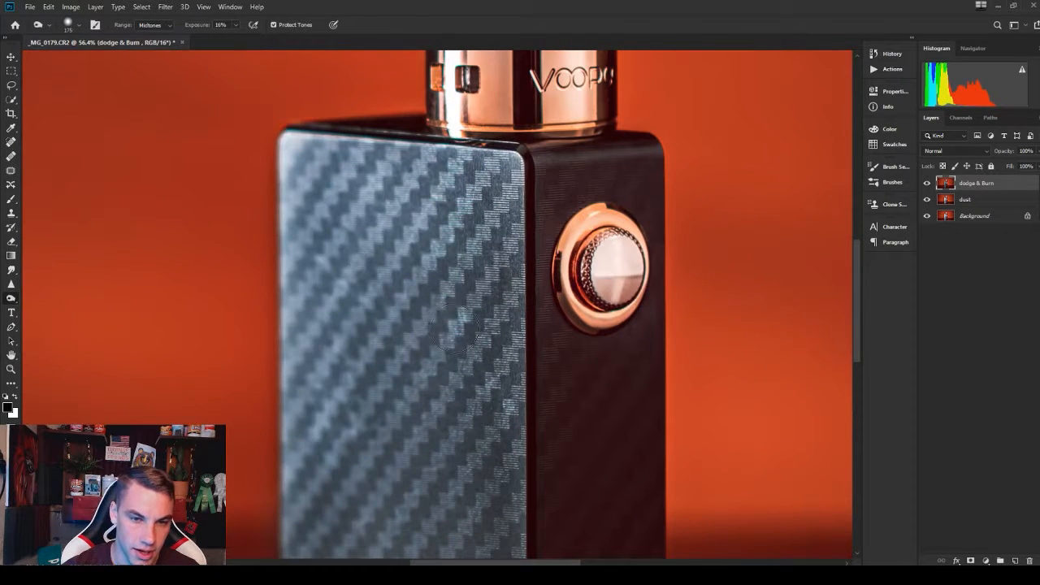
pyautogui.scroll(-3, 499, 410)
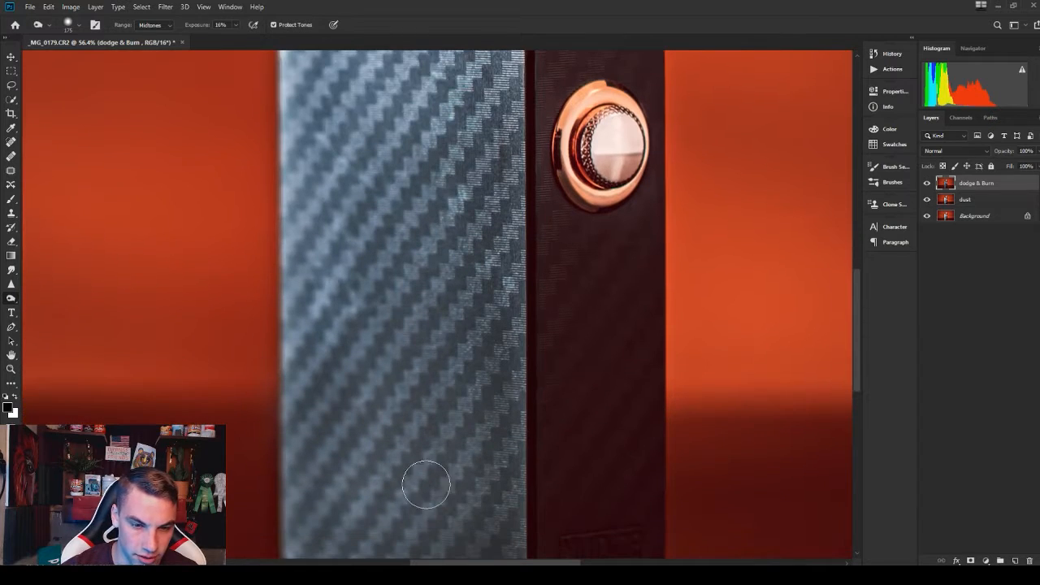
pyautogui.click(12, 215)
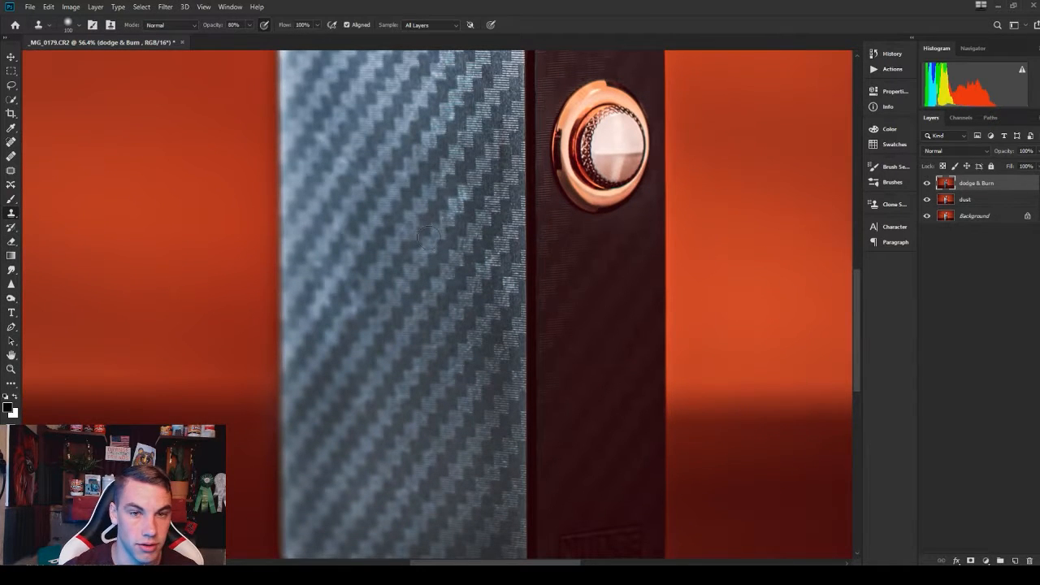
pyautogui.scroll(1, 465, 221)
pyautogui.hotkey('ctrl', '0')
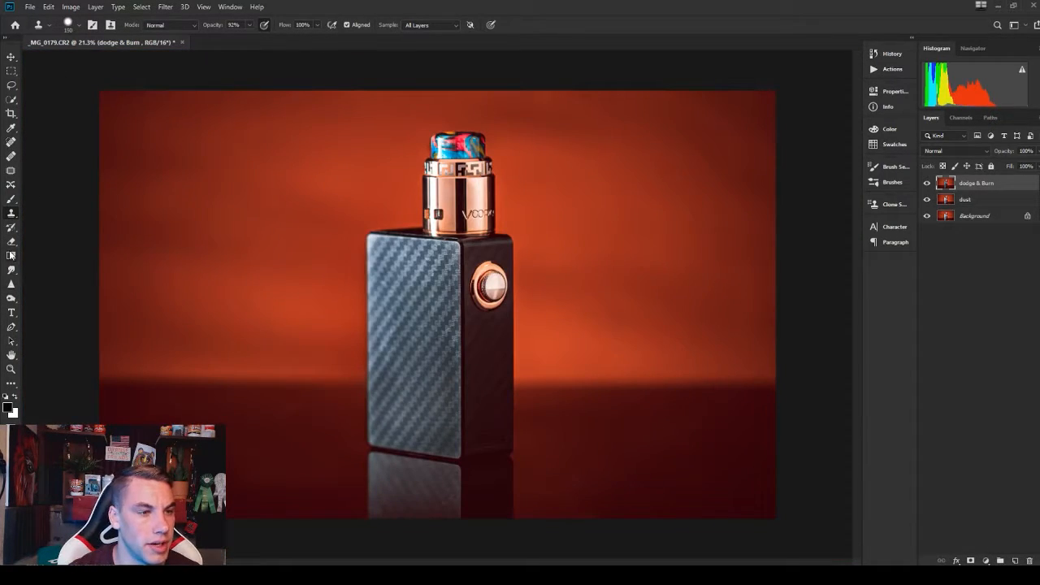
pyautogui.click(12, 270)
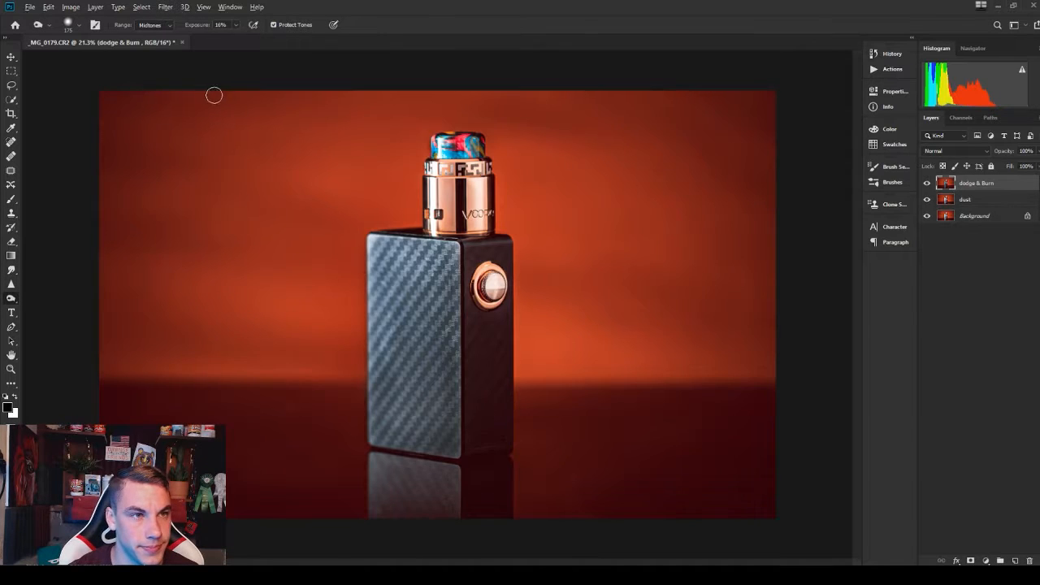
# - Enlarge the brush to 400 and retouch the device's dark side panel below the round button
pyautogui.scroll(1, 461, 204)
pyautogui.scroll(3, 553, 362)
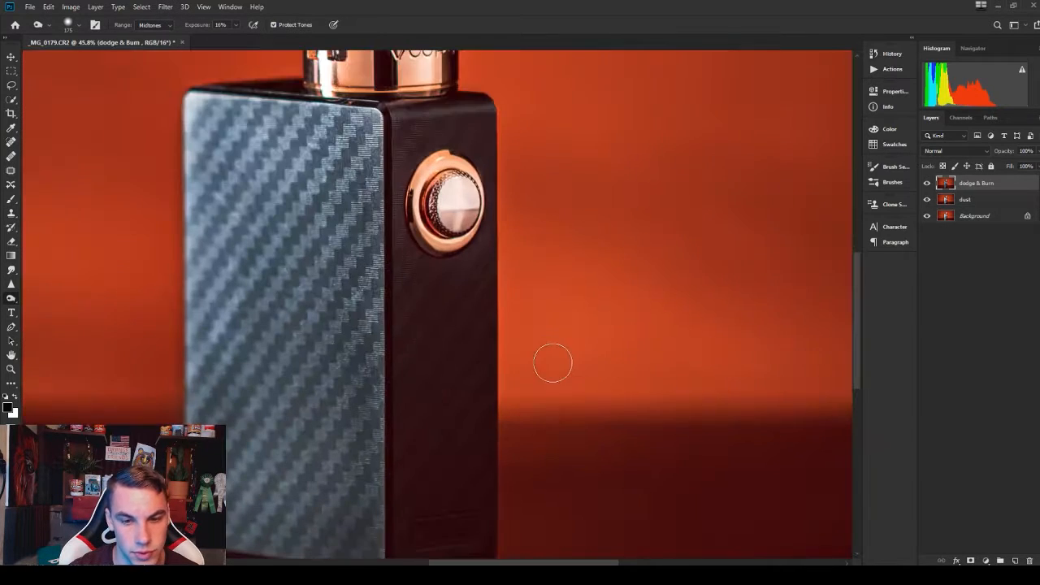
pyautogui.press(']')
pyautogui.press(']')
pyautogui.press(']')
pyautogui.press(']')
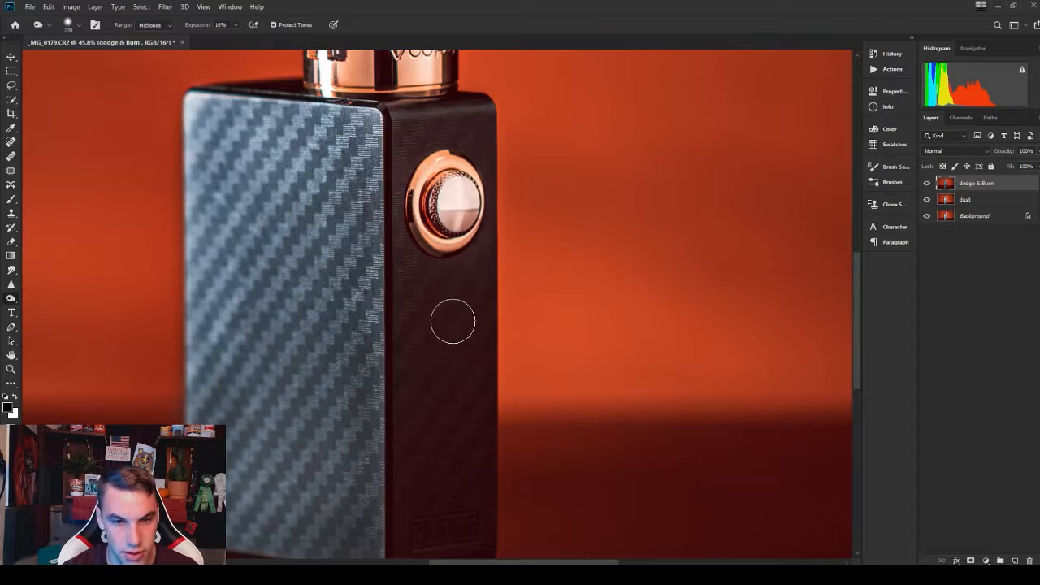
pyautogui.scroll(-3, 471, 337)
pyautogui.scroll(-4, 477, 343)
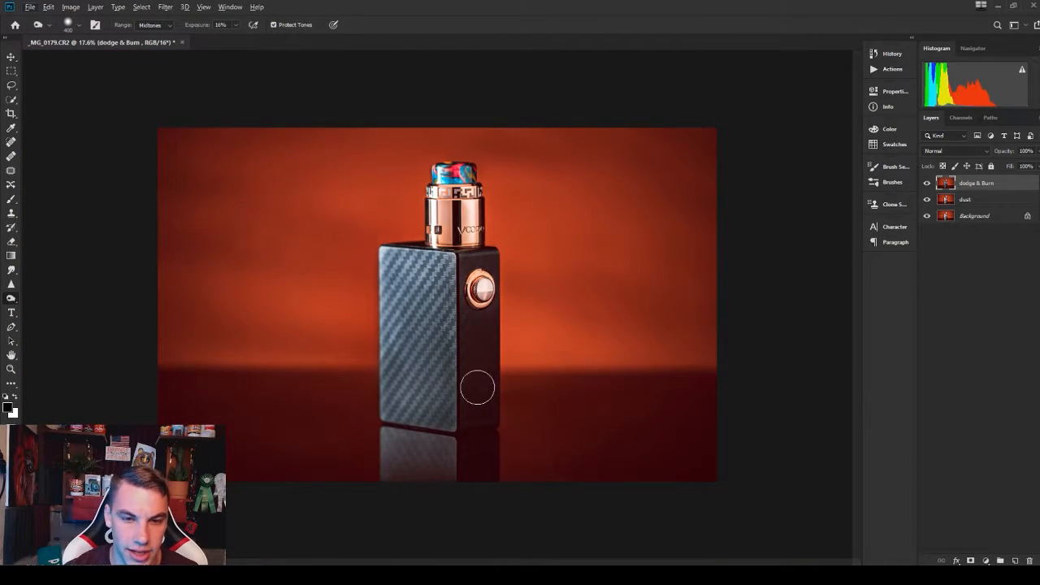
pyautogui.scroll(2, 477, 387)
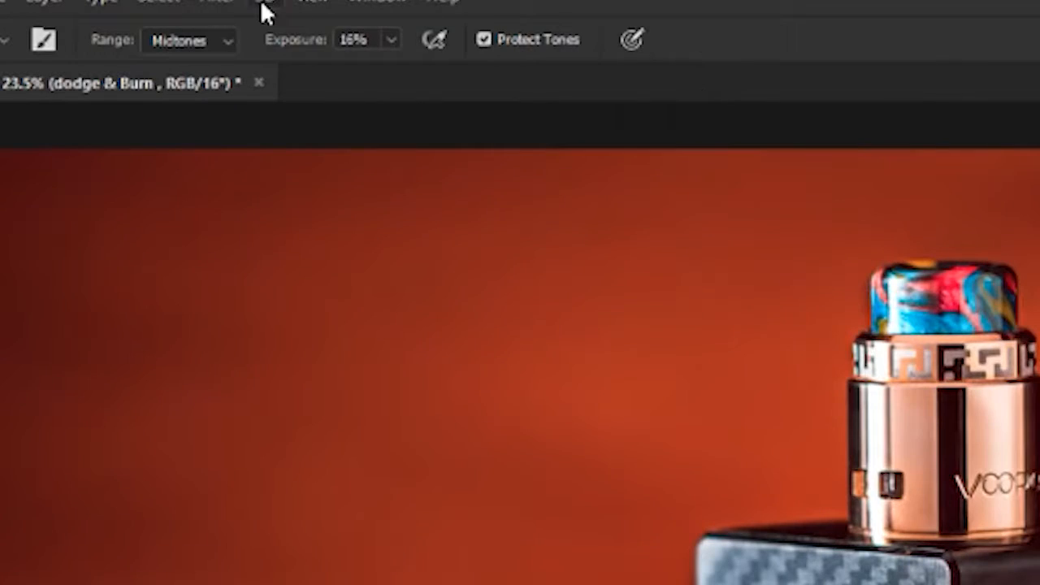
# - Open the Camera Raw filter and draw a graduated filter from just beyond the dark side panel to the tank's far edge
pyautogui.click(168, 8)
pyautogui.click(336, 162)
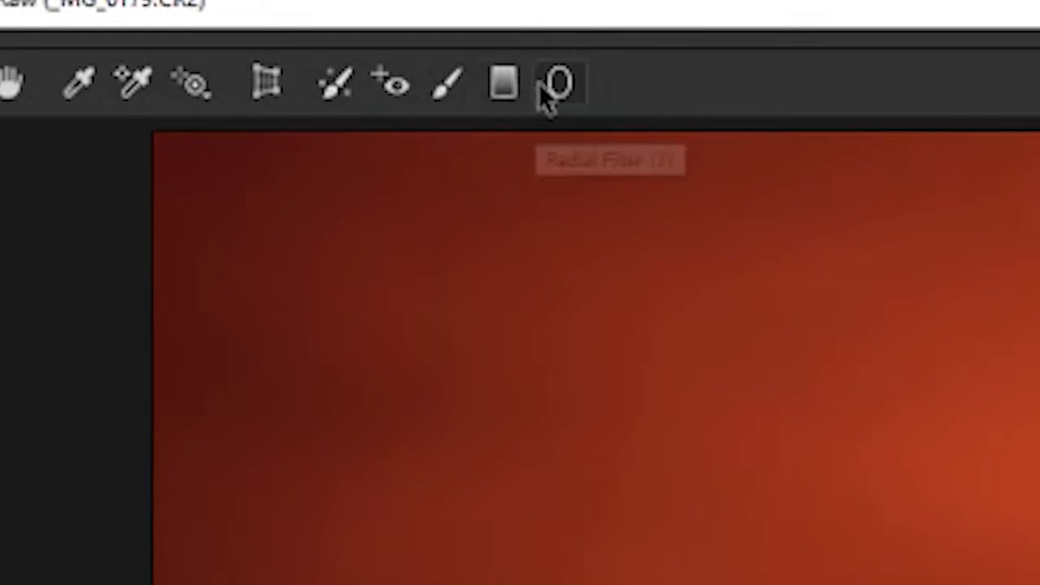
pyautogui.click(503, 85)
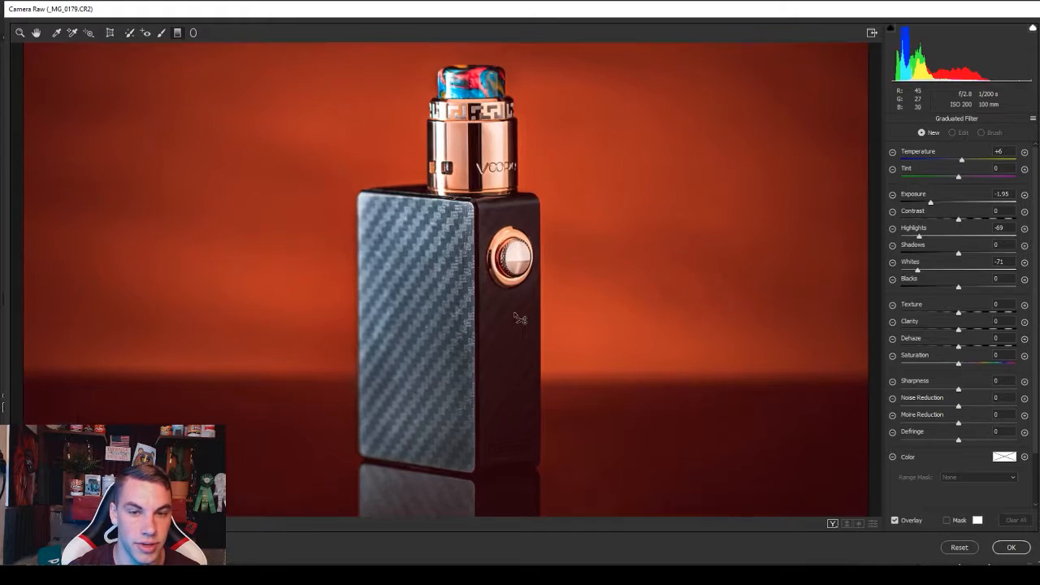
pyautogui.moveTo(550, 285); pyautogui.dragTo(433, 287)
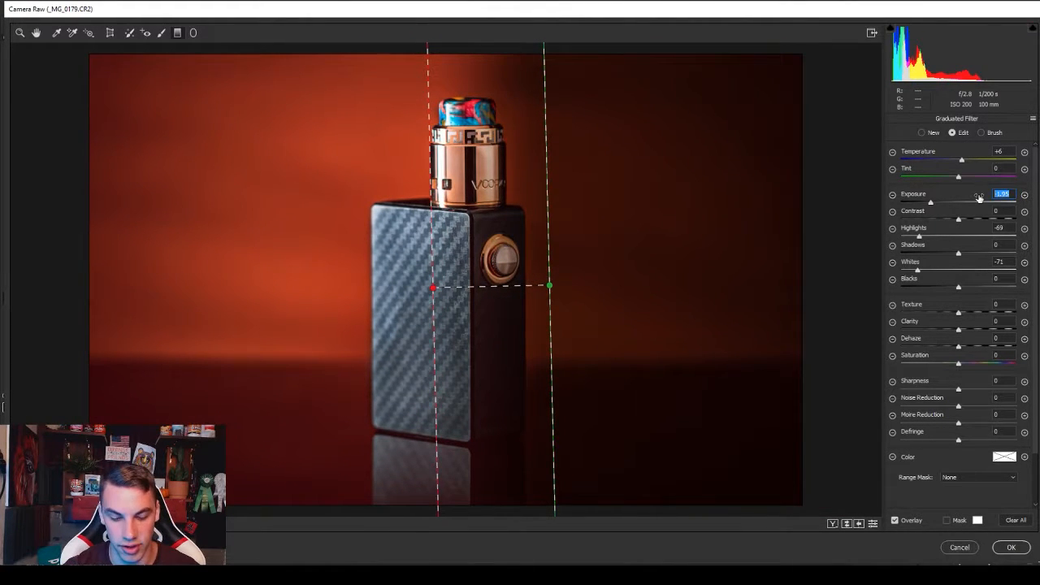
# - Reset the graduated filter's exposure, temperature, highlights and whites to 0
pyautogui.doubleClick(1008, 201)
pyautogui.doubleClick(978, 153)
pyautogui.doubleClick(1007, 235)
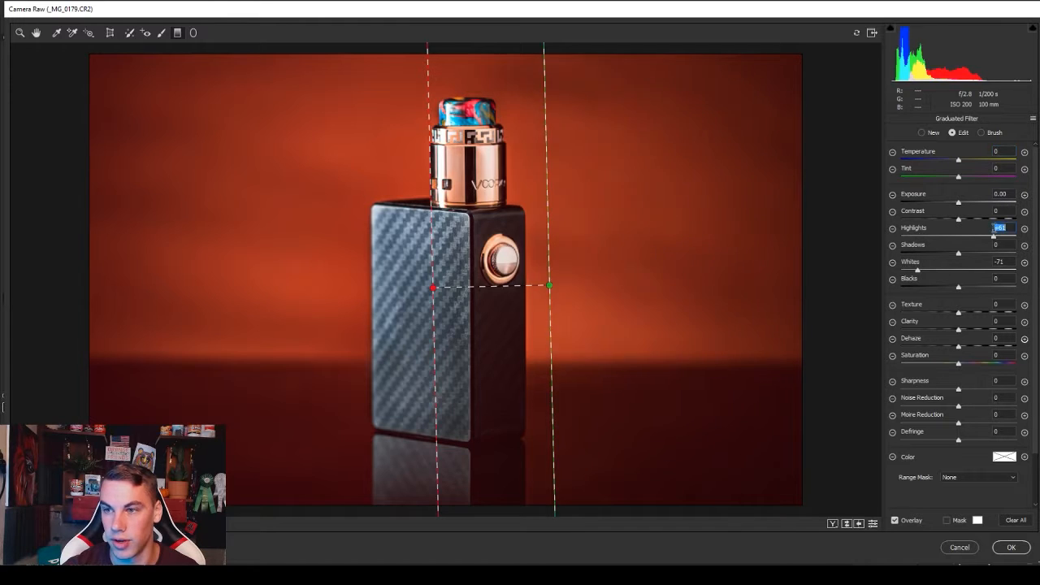
pyautogui.click(979, 248)
pyautogui.moveTo(1012, 262); pyautogui.dragTo(981, 263)
pyautogui.write('0')
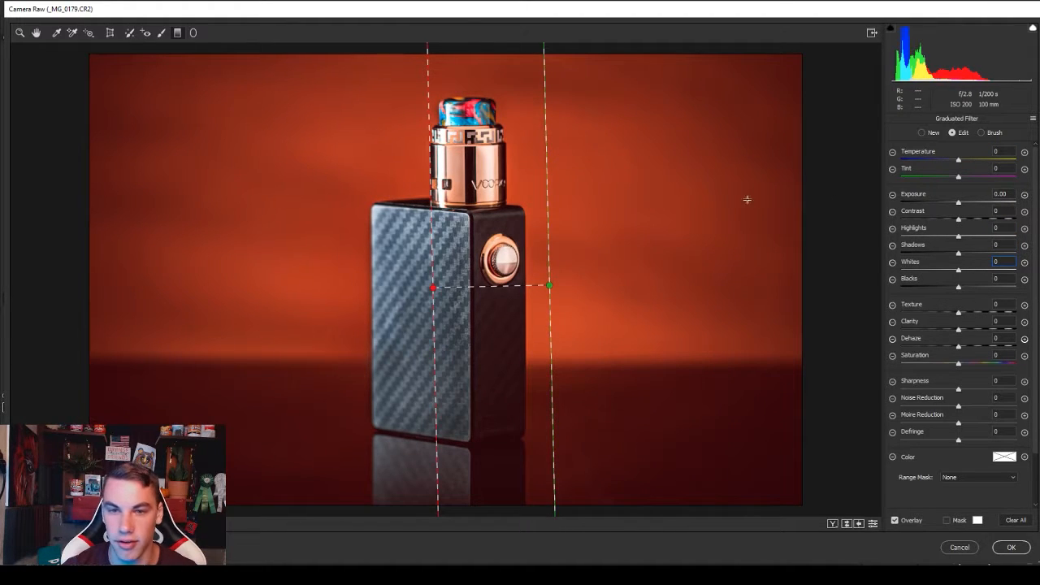
# - Widen the gradient across the front panel, and set its exposure to +0.25, saturation to -18, tint to -12 and temperature to -8
pyautogui.hotkey('ctrl', '+')
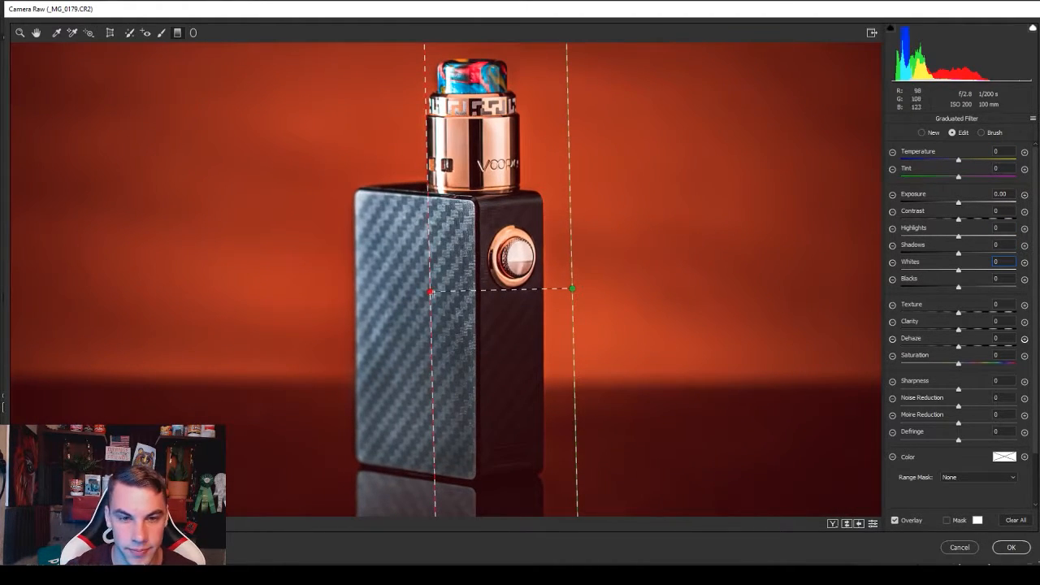
pyautogui.moveTo(433, 294); pyautogui.dragTo(421, 299)
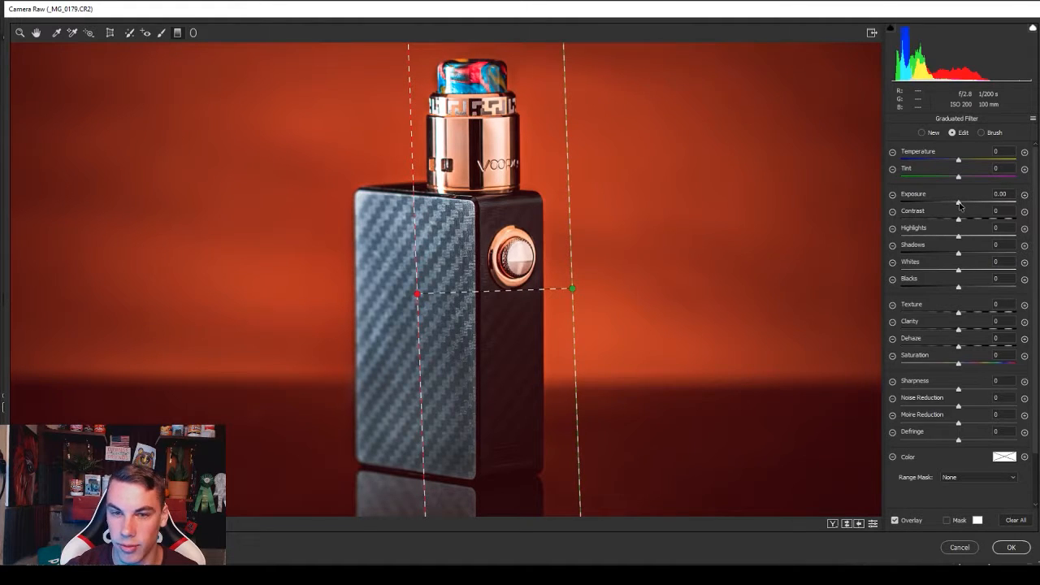
pyautogui.moveTo(959, 206); pyautogui.dragTo(963, 207)
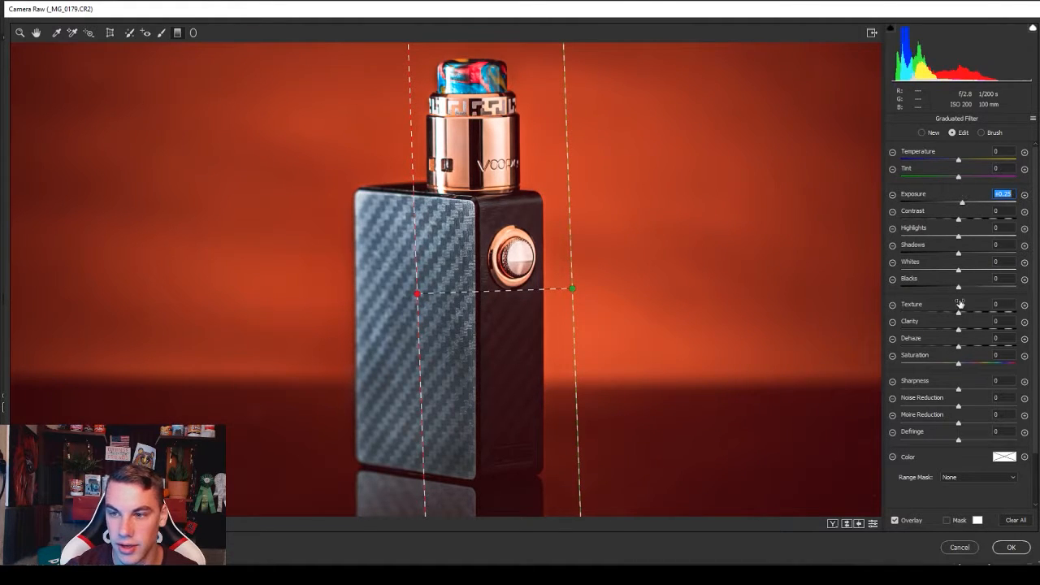
pyautogui.moveTo(958, 365); pyautogui.dragTo(948, 362)
pyautogui.moveTo(959, 176)
pyautogui.mouseDown()
pyautogui.moveTo(966, 159)
pyautogui.moveTo(953, 159)
pyautogui.mouseUp()
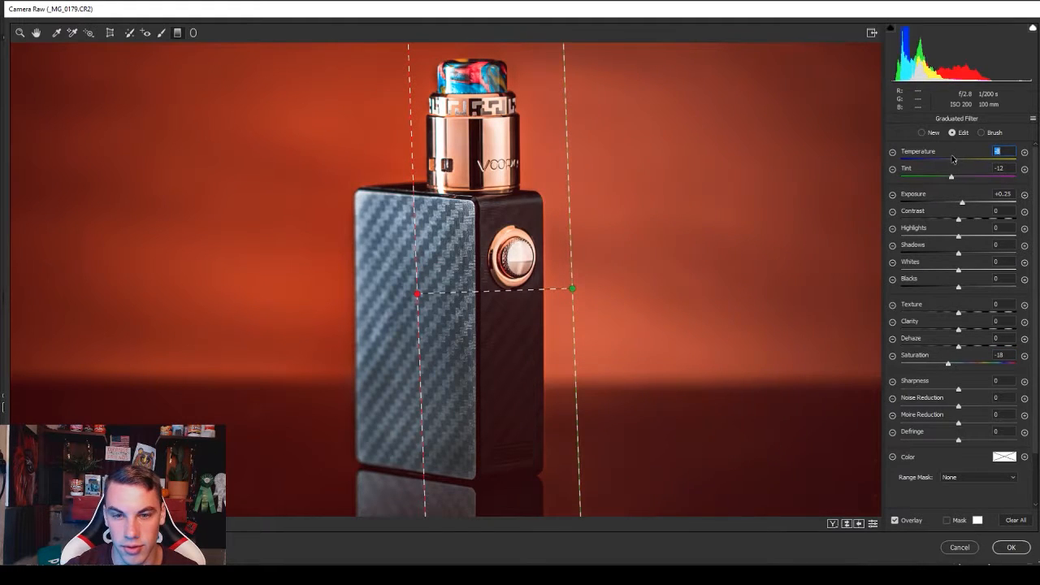
# - Set contrast to +50, shadows and whites to +83, blacks to +4 and saturation to -100, and shift the gradient toward the front panel
pyautogui.moveTo(957, 219); pyautogui.dragTo(972, 289)
pyautogui.moveTo(948, 364); pyautogui.dragTo(900, 364)
pyautogui.moveTo(973, 288); pyautogui.dragTo(975, 291)
pyautogui.moveTo(575, 292); pyautogui.dragTo(549, 295)
pyautogui.moveTo(418, 294)
pyautogui.mouseDown()
pyautogui.moveTo(262, 291)
pyautogui.moveTo(419, 297)
pyautogui.moveTo(402, 296)
pyautogui.mouseUp()
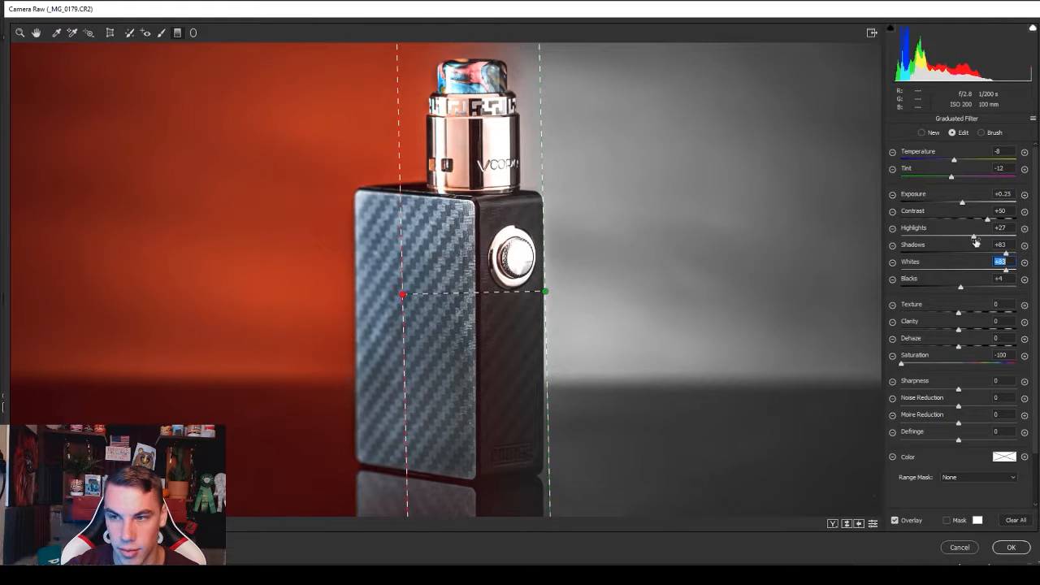
# - Set the graduated filter's highlights to +24 and exposure to +0.70, and show the before and after views side by side
pyautogui.moveTo(974, 238); pyautogui.dragTo(968, 203)
pyautogui.click(549, 291)
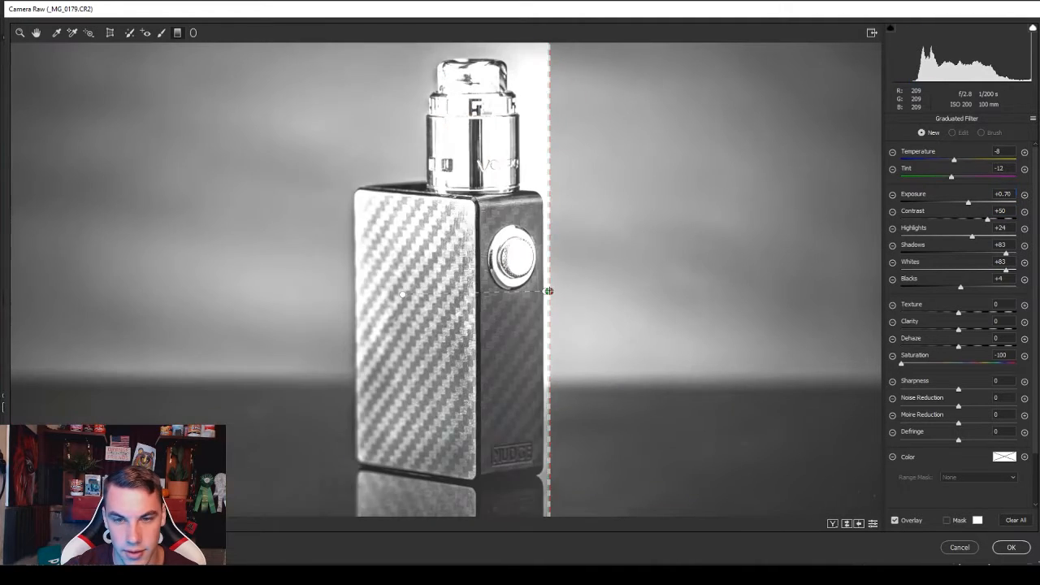
pyautogui.moveTo(544, 294); pyautogui.dragTo(545, 293)
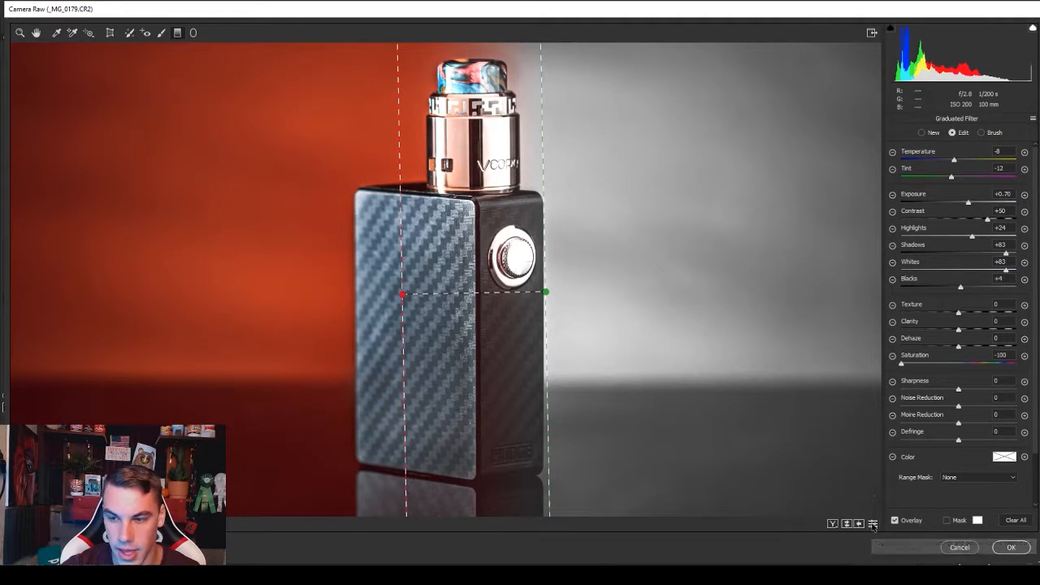
pyautogui.click(833, 524)
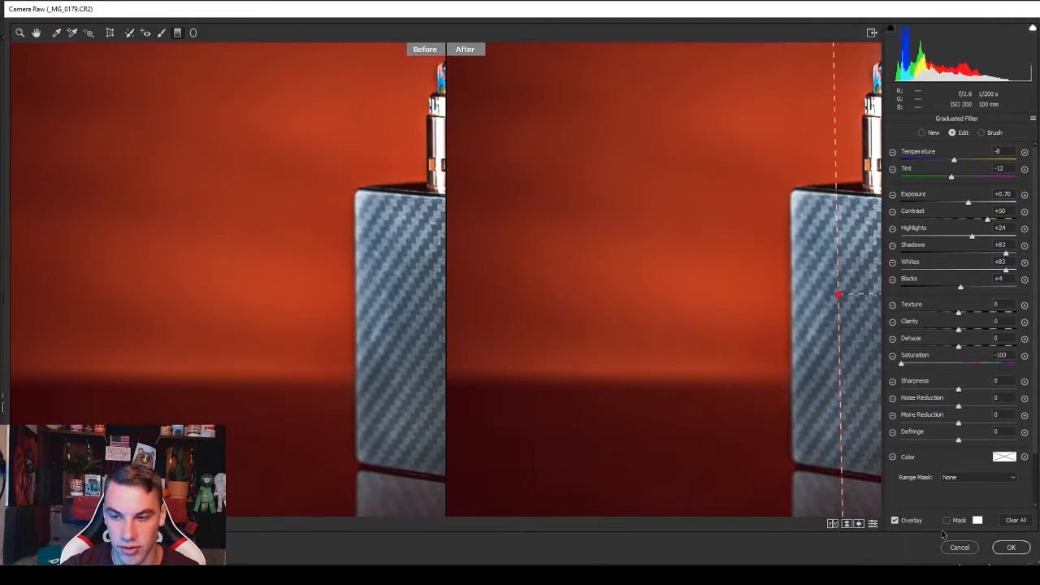
# - Leave Camera Raw, duplicate the dodge & Burn layer and rename the copy "dodge & Burn logo"
pyautogui.scroll(-3, 680, 275)
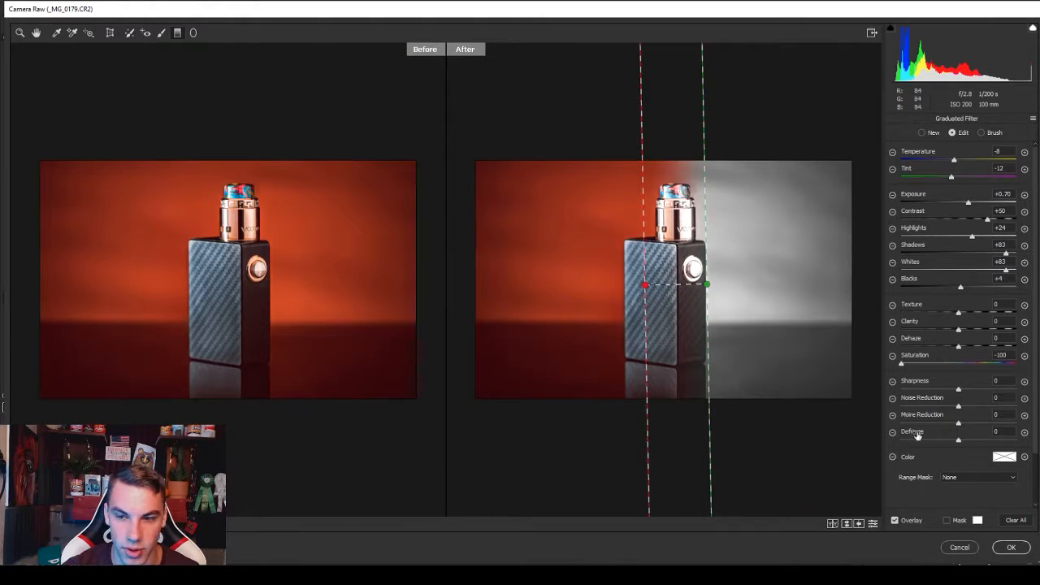
pyautogui.click(1014, 548)
pyautogui.moveTo(982, 186)
pyautogui.mouseDown()
pyautogui.moveTo(995, 479)
pyautogui.moveTo(1014, 560)
pyautogui.mouseUp()
pyautogui.doubleClick(979, 184)
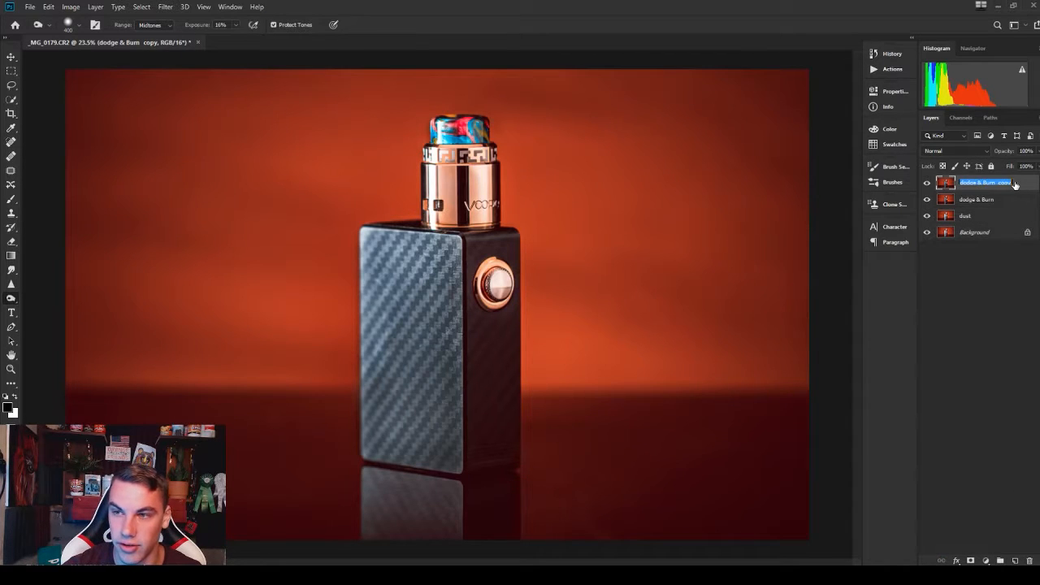
pyautogui.moveTo(1011, 182); pyautogui.dragTo(999, 182)
pyautogui.press('BackSpace')
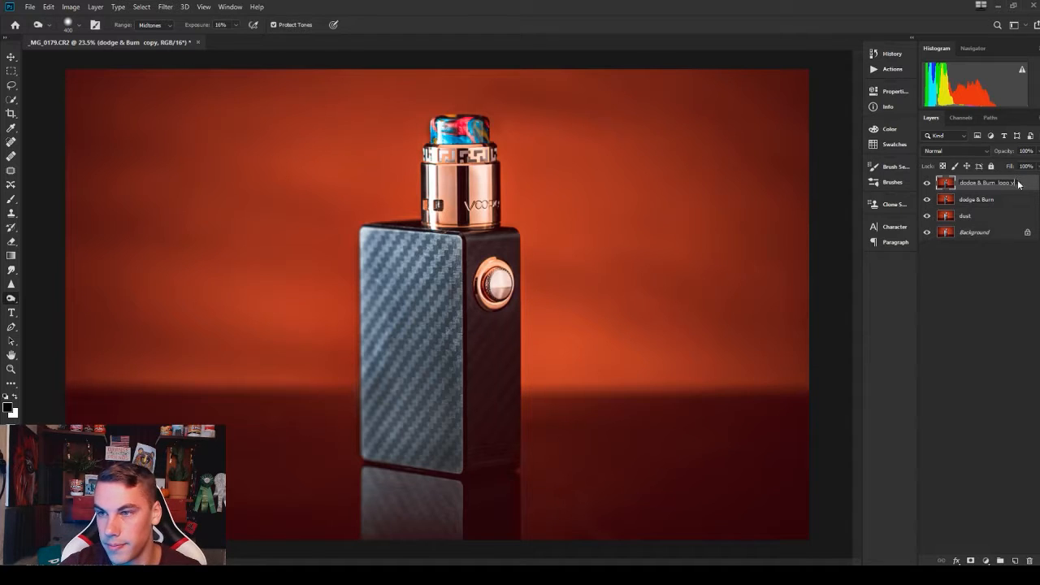
pyautogui.write('logo y')
pyautogui.press('BackSpace')
# - Apply a Camera Raw graduated filter from the device's right edge to its front panel, keeping exposure +0.70 and saturation -100
pyautogui.click(166, 8)
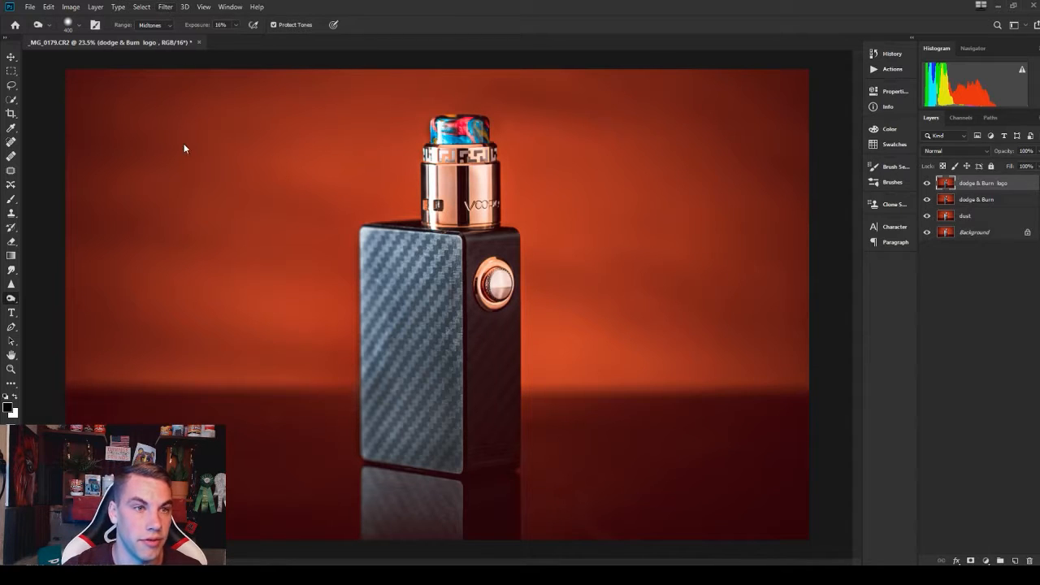
pyautogui.click(164, 8)
pyautogui.click(203, 73)
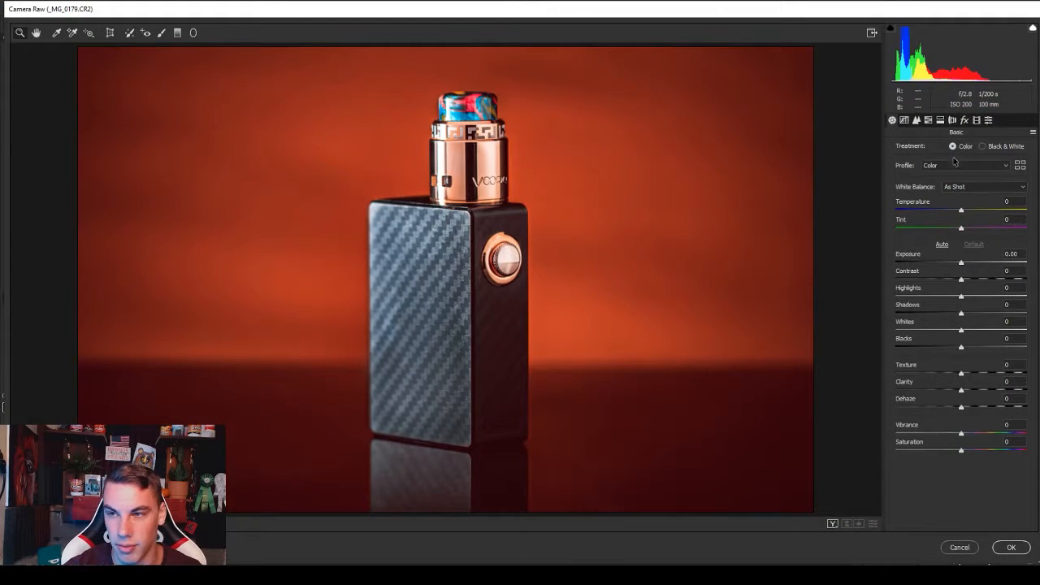
pyautogui.click(178, 32)
pyautogui.moveTo(538, 293); pyautogui.dragTo(444, 298)
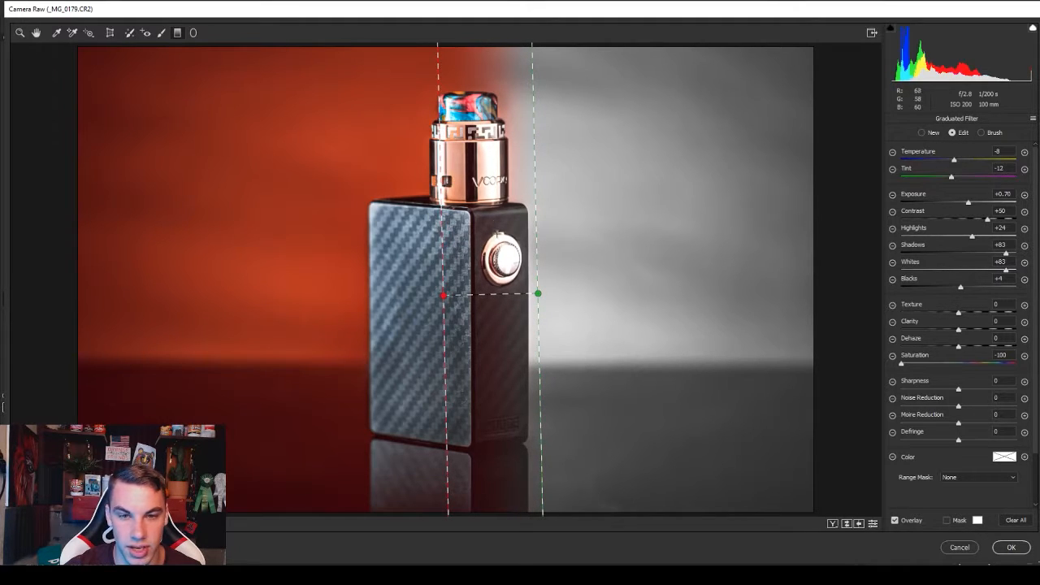
pyautogui.click(1011, 547)
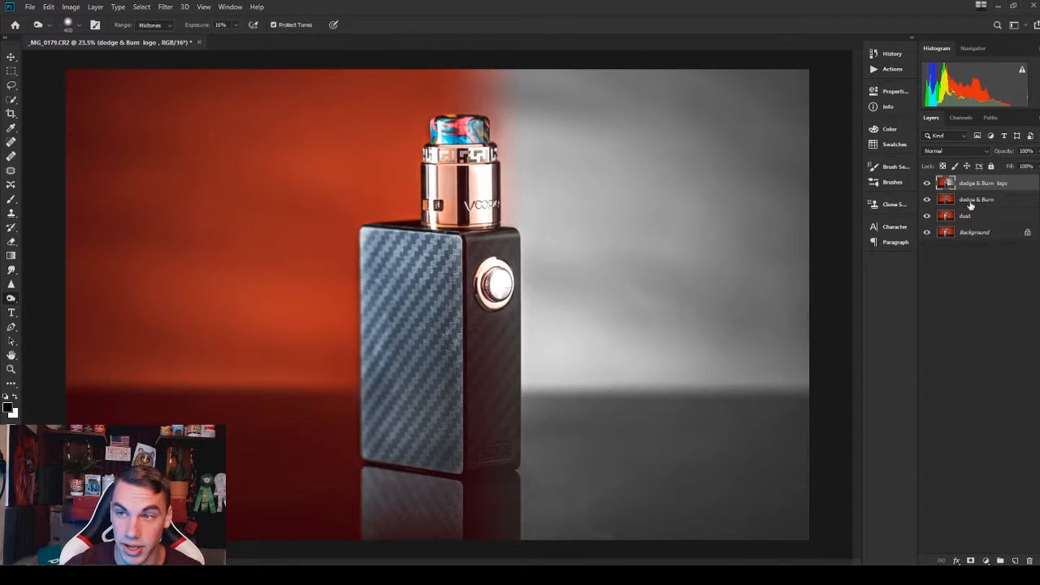
# - Add an inverted black mask to the dodge & Burn logo layer and prepare a white brush of 1100 px
pyautogui.click(970, 561)
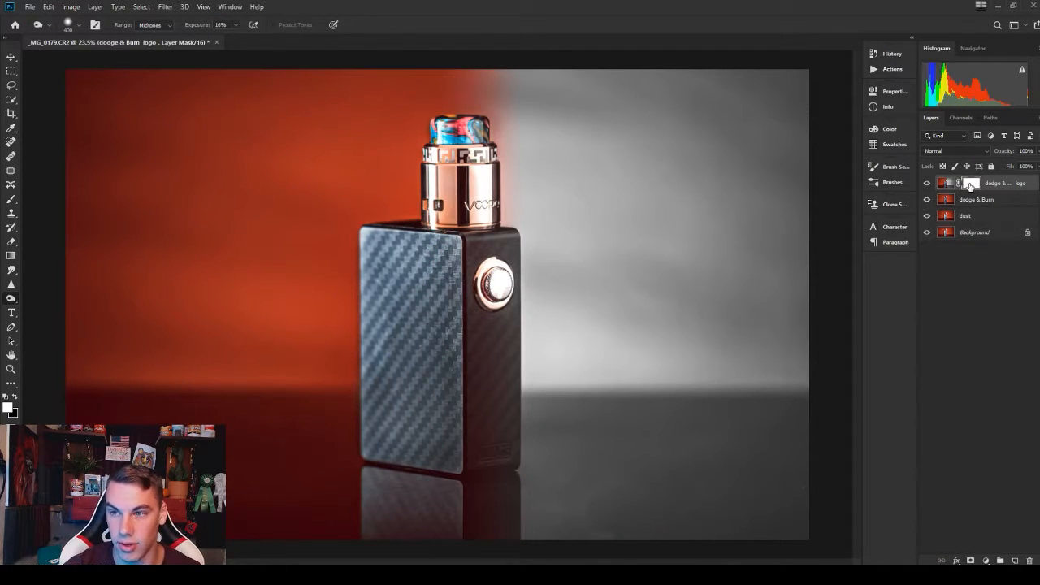
pyautogui.hotkey('ctrl', 'i')
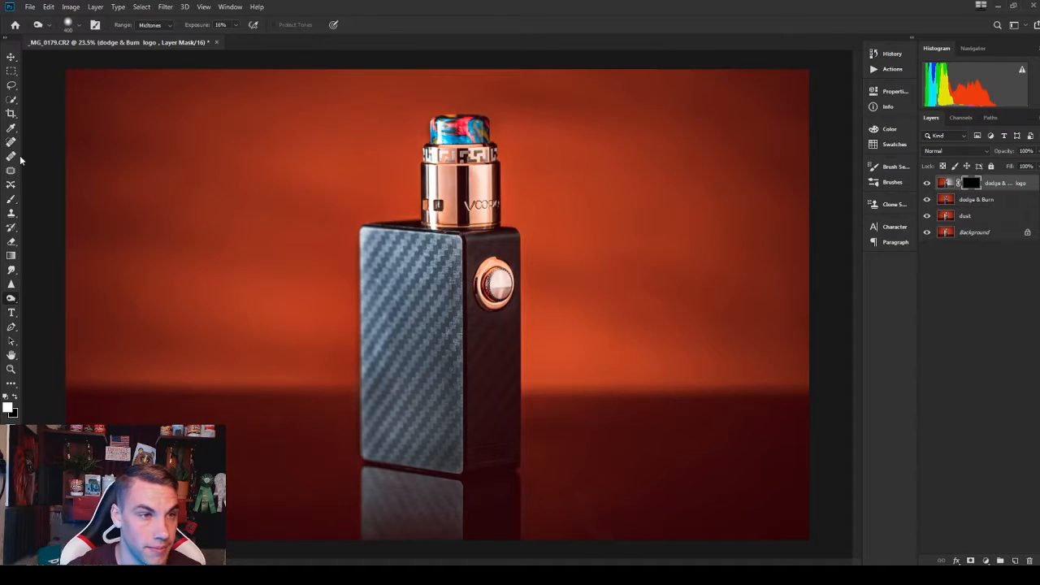
pyautogui.click(11, 199)
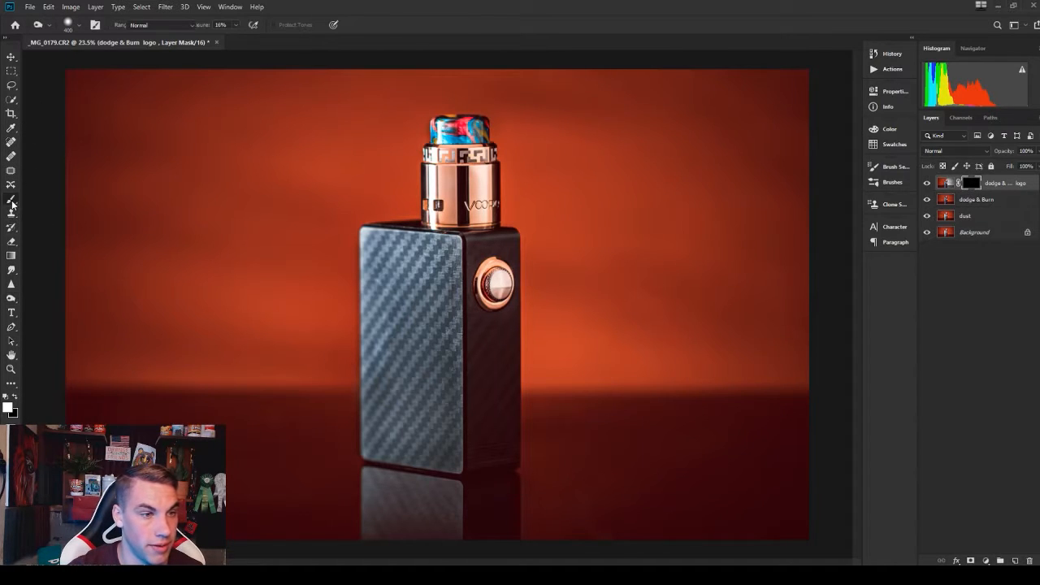
pyautogui.click(15, 396)
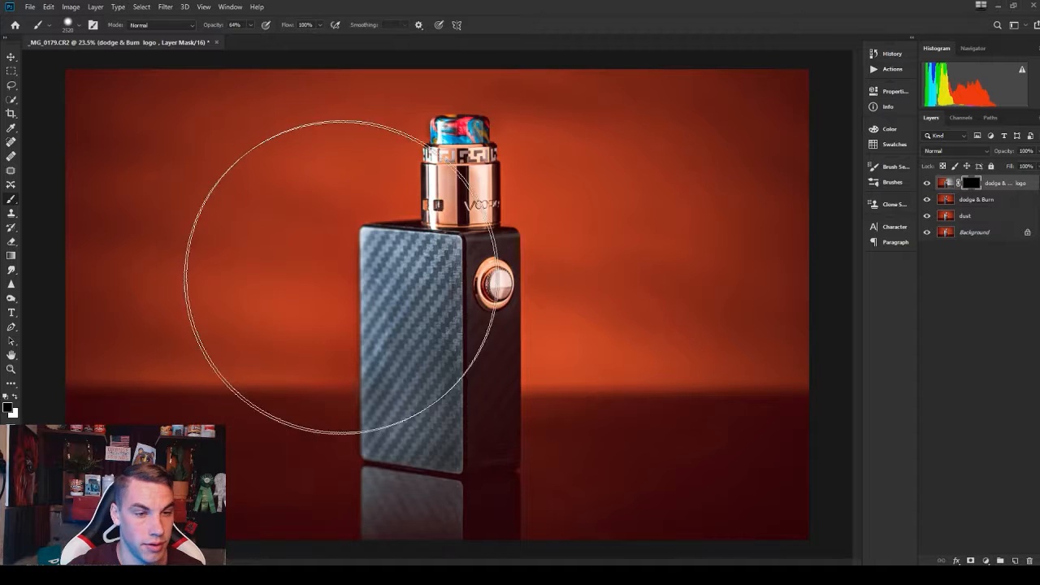
pyautogui.press('[')
pyautogui.press('[')
pyautogui.press('[')
pyautogui.press('[')
pyautogui.press('[')
pyautogui.press('[')
pyautogui.press('[')
pyautogui.press('[')
pyautogui.press('[')
pyautogui.press('[')
pyautogui.press('[')
pyautogui.press('[')
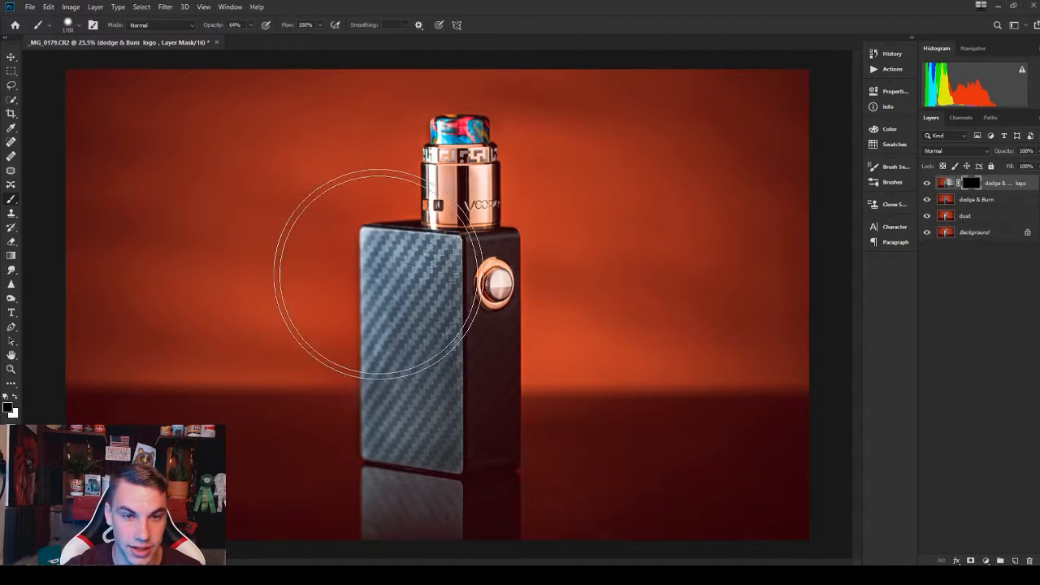
pyautogui.click(14, 397)
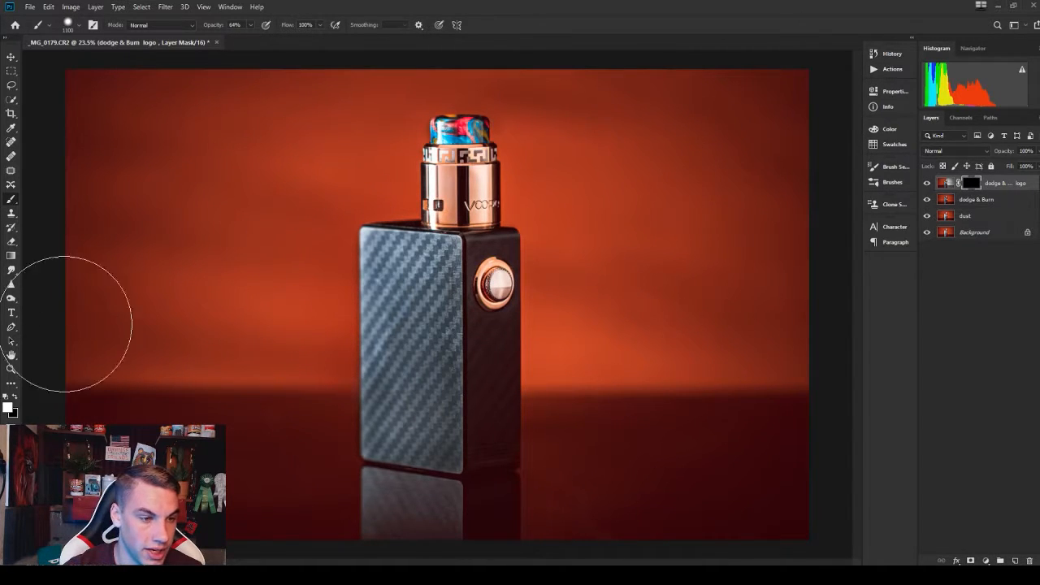
# - Set the mask brush to 60% opacity and reduce it to 200 px for the NUDGE logo area
pyautogui.click(79, 25)
pyautogui.click(230, 7)
pyautogui.click(320, 4)
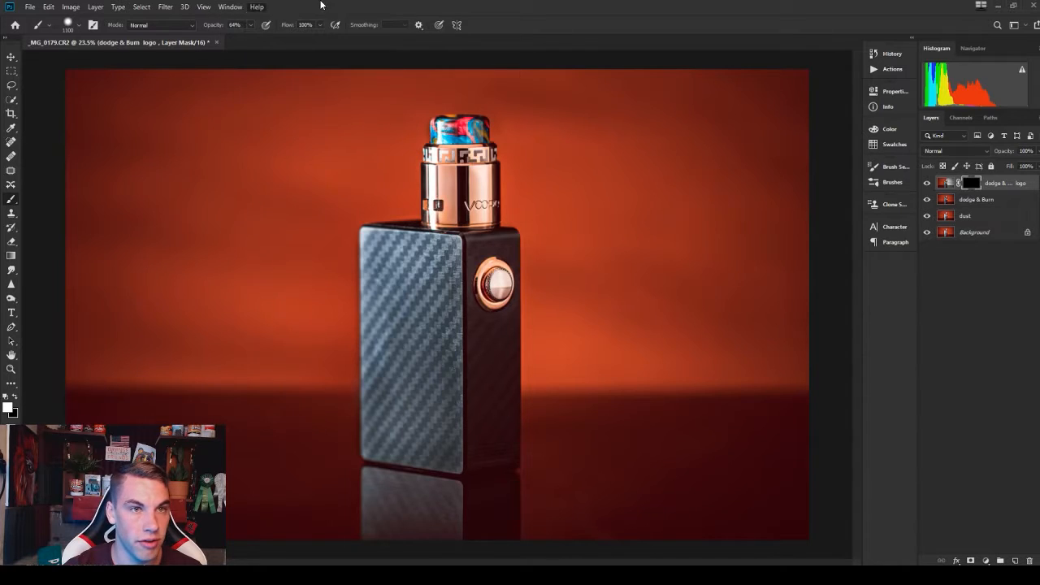
pyautogui.click(250, 27)
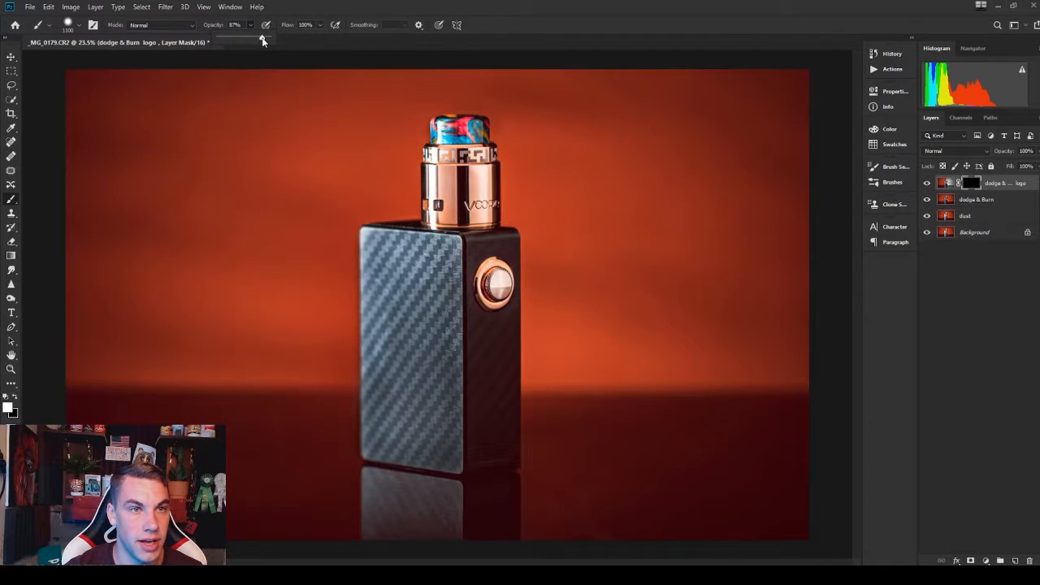
pyautogui.press('[')
pyautogui.press('[')
pyautogui.press('[')
pyautogui.press('[')
pyautogui.press('[')
pyautogui.press('[')
pyautogui.press('[')
pyautogui.press('[')
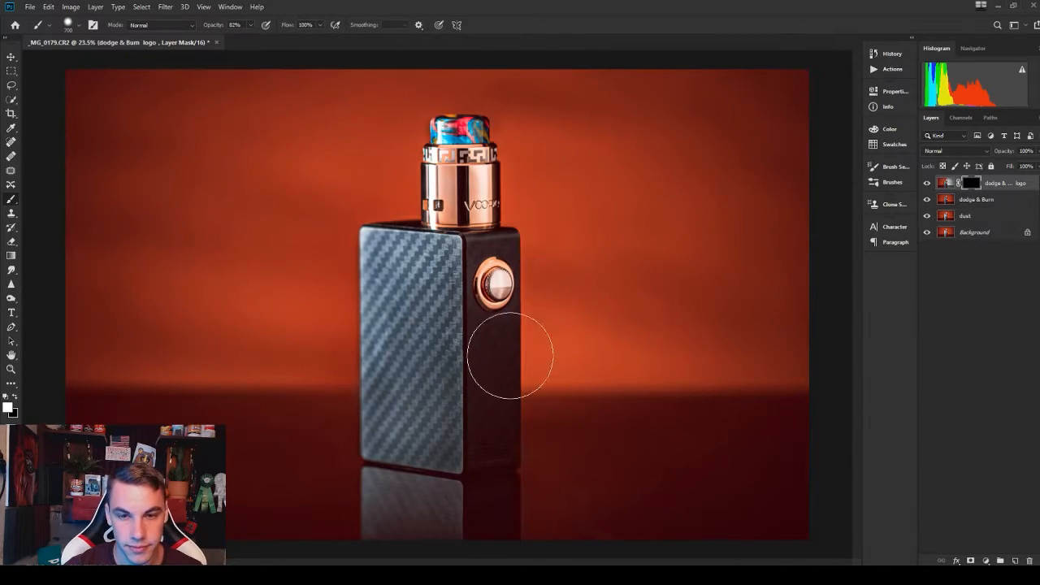
pyautogui.scroll(5, 499, 417)
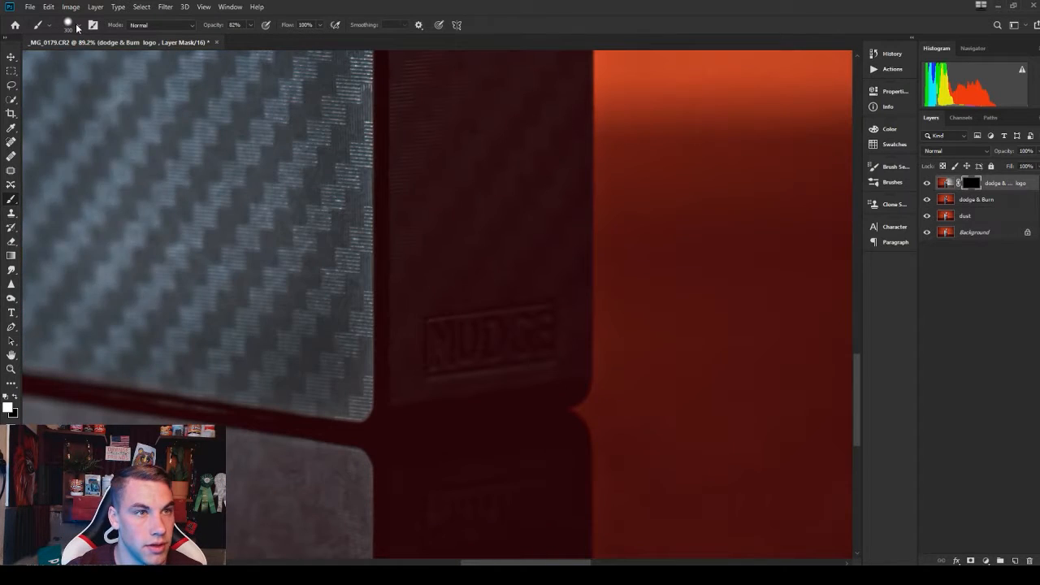
pyautogui.click(79, 26)
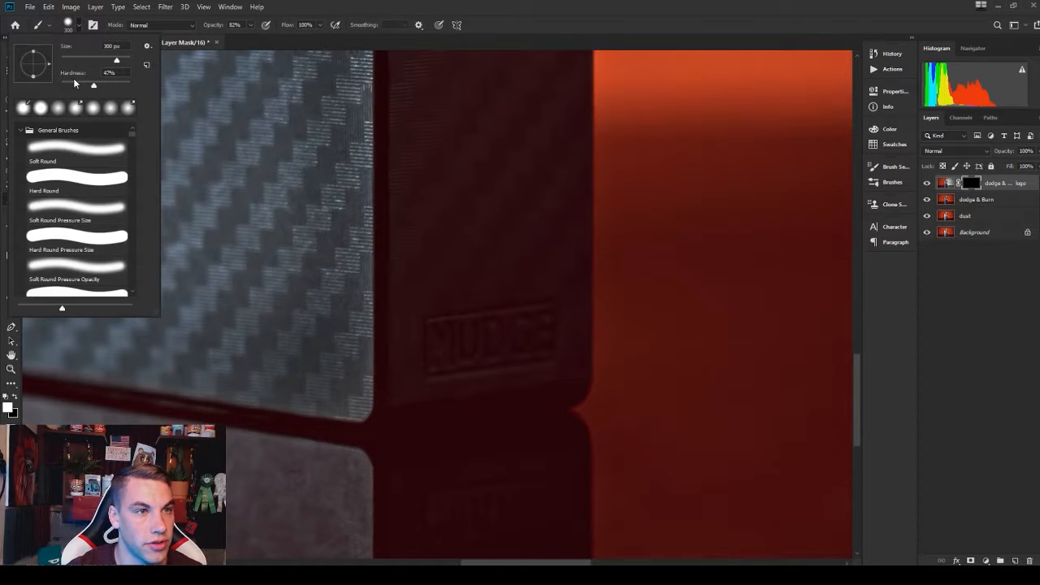
pyautogui.press('Return')
pyautogui.click(251, 25)
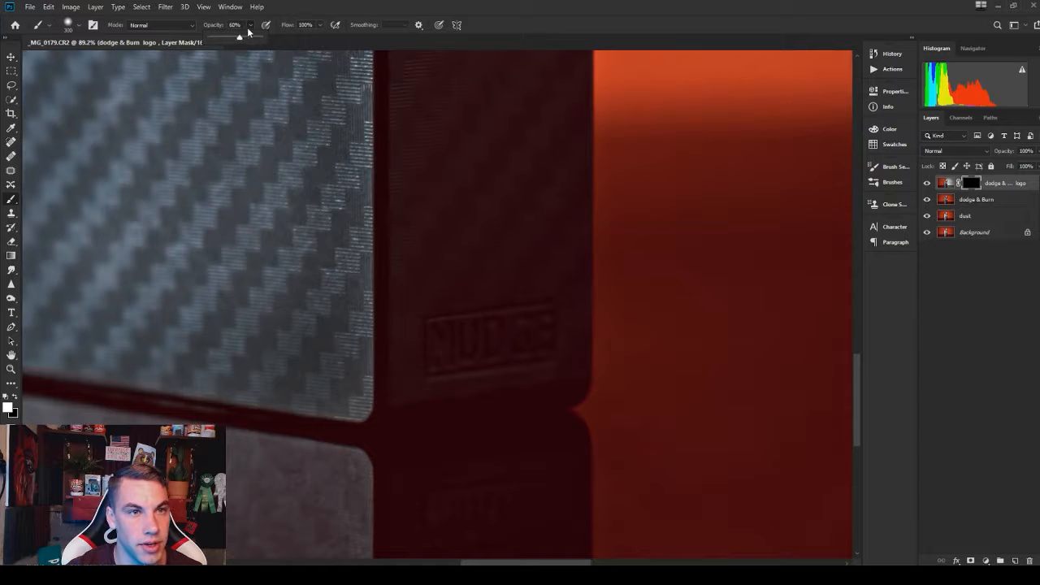
pyautogui.click(352, 3)
pyautogui.press('[')
pyautogui.press('[')
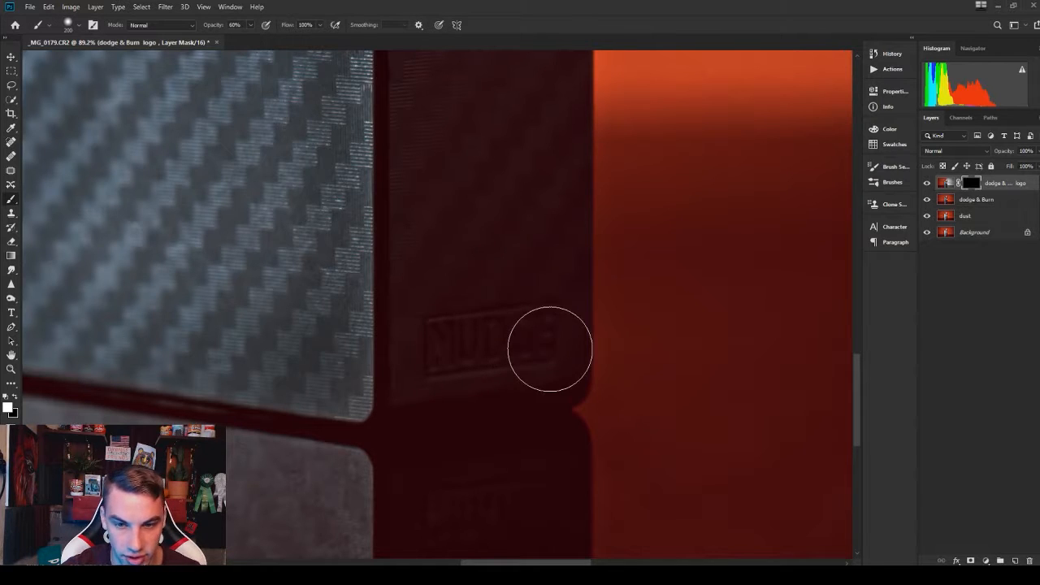
# - Paint the mask white over the NUDGE logo and the dark side panel to reveal the brightened layer
pyautogui.moveTo(550, 349)
pyautogui.mouseDown()
pyautogui.moveTo(536, 371)
pyautogui.moveTo(463, 379)
pyautogui.moveTo(430, 399)
pyautogui.mouseUp()
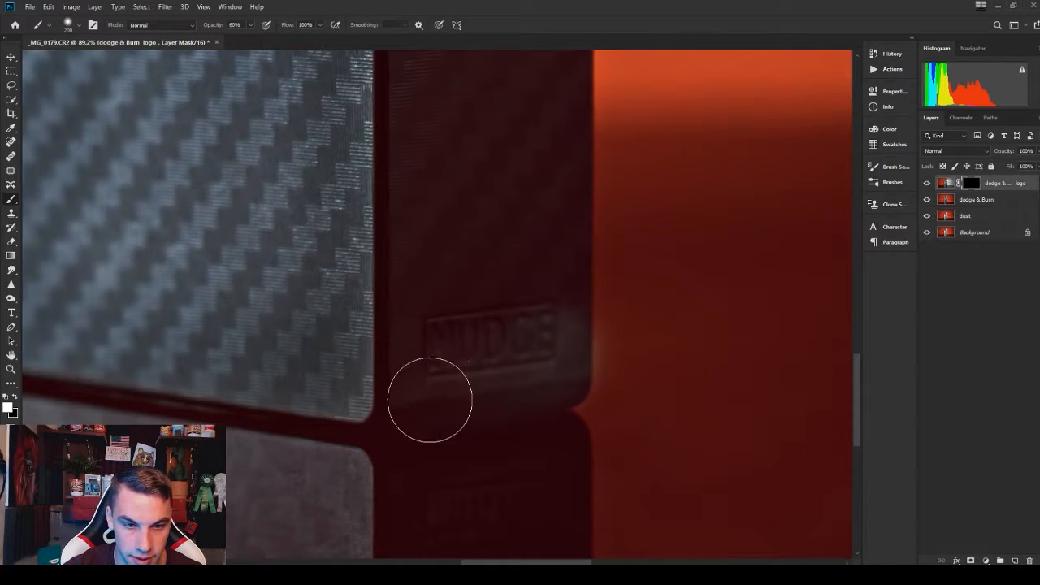
pyautogui.hotkey('ctrl', 'z')
pyautogui.moveTo(545, 271)
pyautogui.mouseDown()
pyautogui.moveTo(541, 382)
pyautogui.moveTo(540, 365)
pyautogui.moveTo(485, 389)
pyautogui.mouseUp()
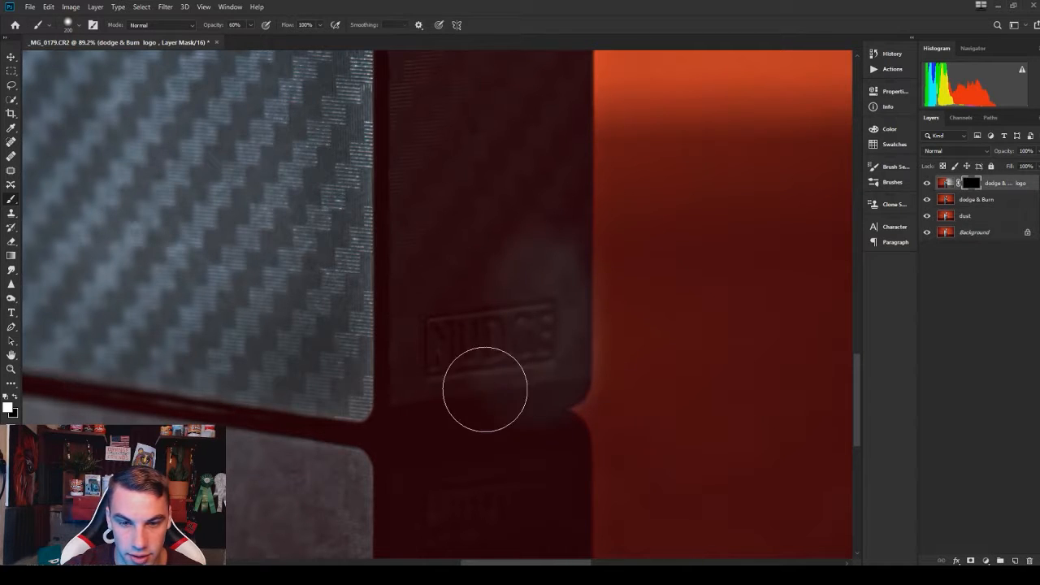
pyautogui.scroll(-5, 279, 359)
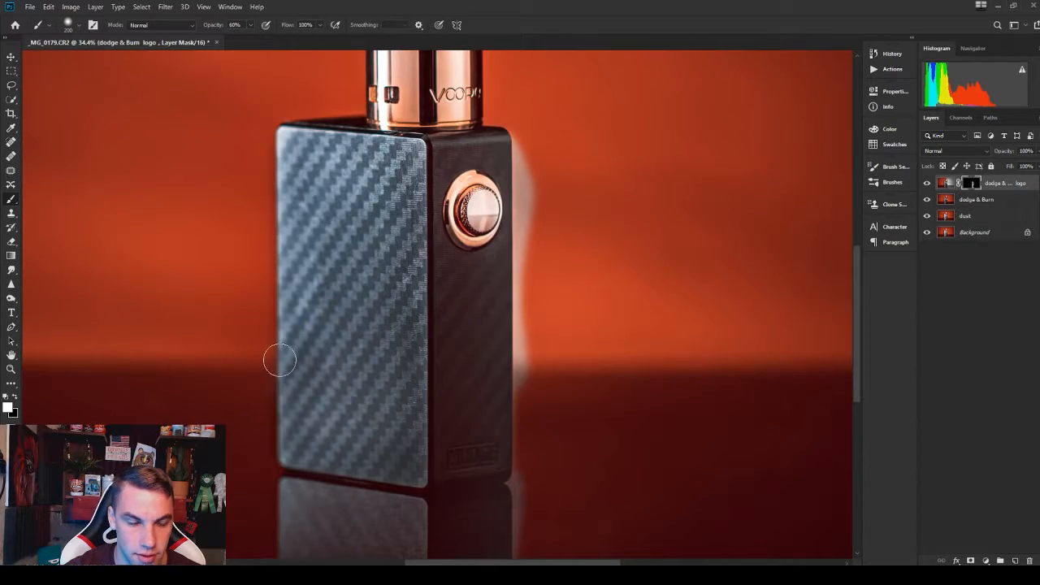
# - Paint the mask black over the round button and the pale glow beside the device's upper right edge
pyautogui.click(13, 396)
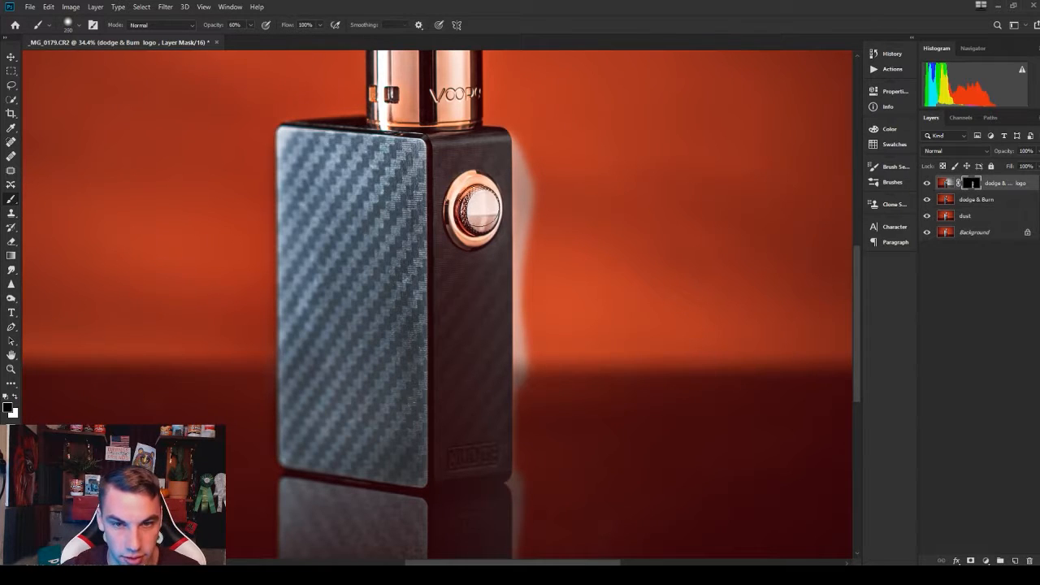
pyautogui.moveTo(482, 211)
pyautogui.mouseDown()
pyautogui.moveTo(476, 203)
pyautogui.moveTo(467, 229)
pyautogui.mouseUp()
pyautogui.press(']')
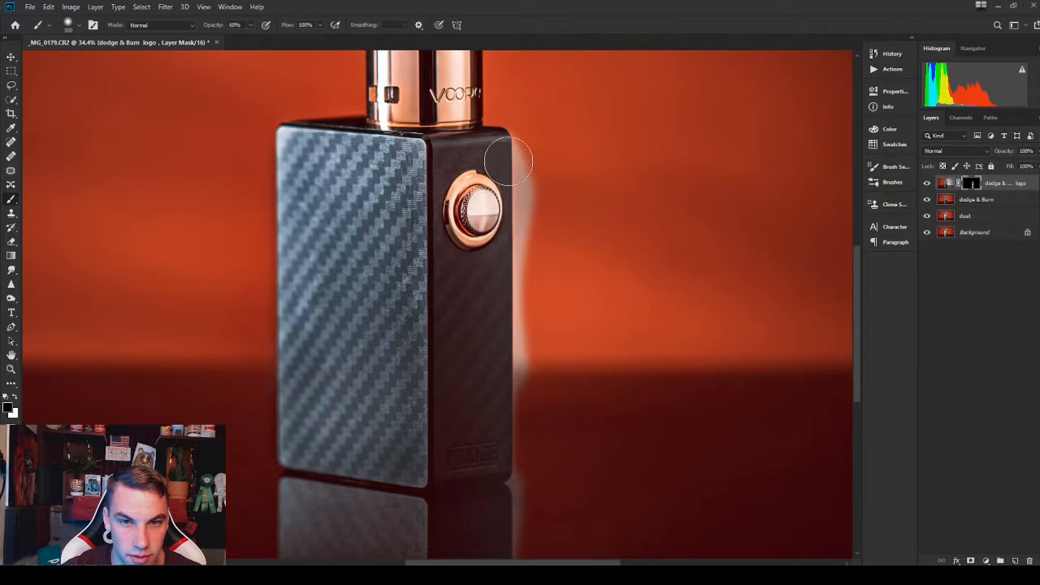
pyautogui.moveTo(533, 136); pyautogui.dragTo(537, 205)
# - Remove the remaining glow along the device's right edge with a black mask brush at 100% opacity and 0% hardness
pyautogui.click(250, 27)
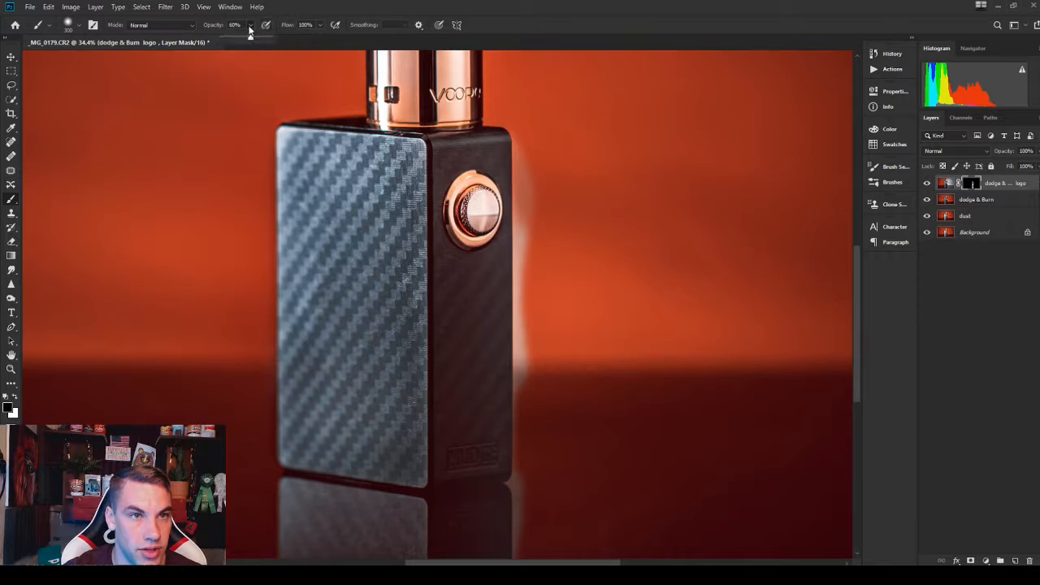
pyautogui.click(398, 5)
pyautogui.moveTo(250, 39); pyautogui.dragTo(317, 25)
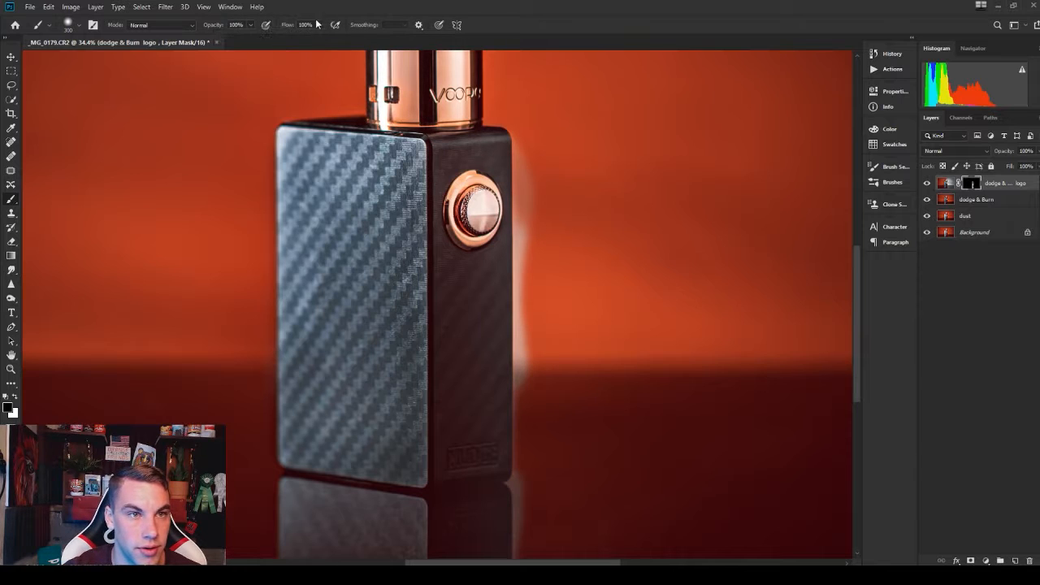
pyautogui.click(70, 31)
pyautogui.click(93, 72)
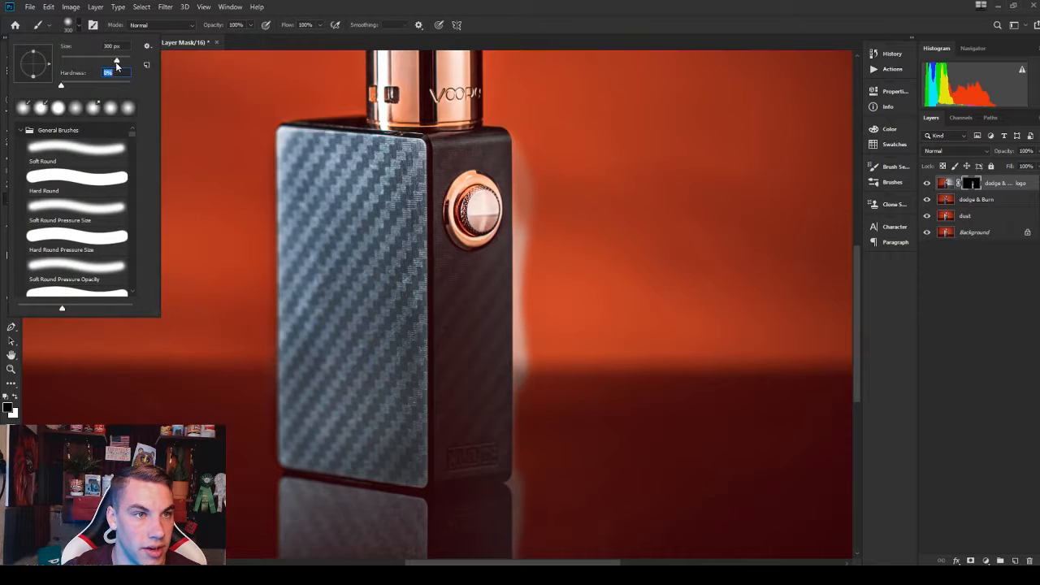
pyautogui.moveTo(115, 62); pyautogui.dragTo(113, 62)
pyautogui.click(490, 4)
pyautogui.moveTo(546, 138)
pyautogui.mouseDown()
pyautogui.moveTo(541, 198)
pyautogui.moveTo(549, 467)
pyautogui.moveTo(545, 414)
pyautogui.moveTo(541, 544)
pyautogui.moveTo(534, 479)
pyautogui.mouseUp()
pyautogui.scroll(-7, 640, 479)
# - Paint the mask lightly over the round button with white at 21% brush opacity
pyautogui.scroll(5, 522, 384)
pyautogui.press('x')
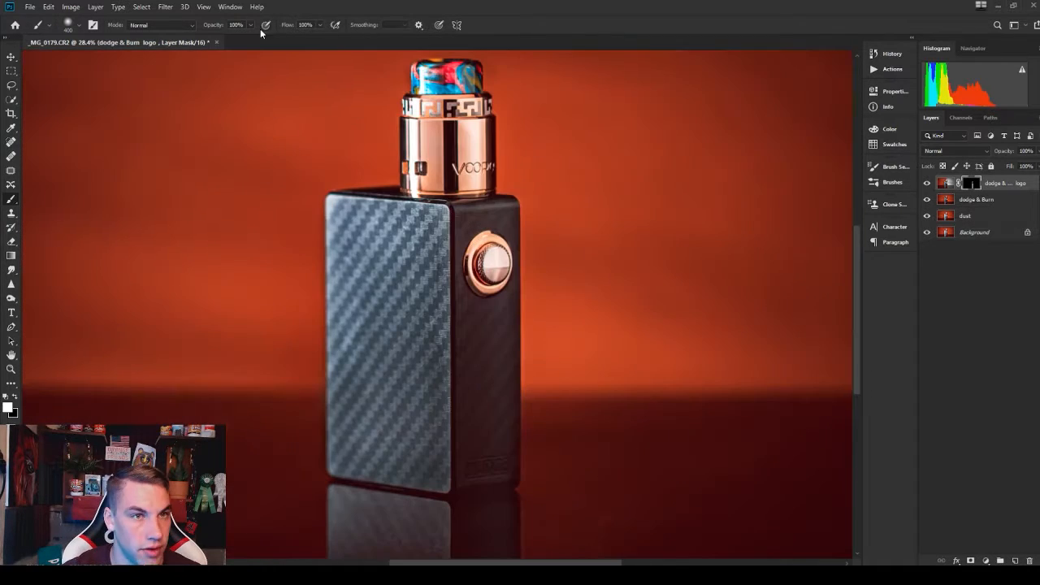
pyautogui.press('2')
pyautogui.press('1')
pyautogui.scroll(4, 463, 371)
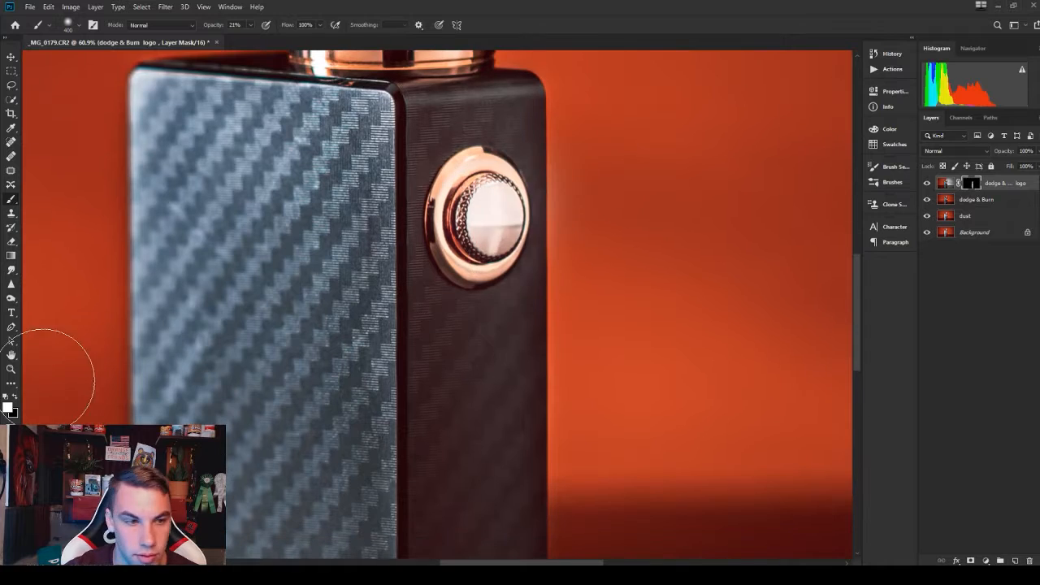
pyautogui.moveTo(481, 183); pyautogui.dragTo(491, 231)
# - Paint another mask pass over the round button and set the brush opacity to 26%
pyautogui.click(251, 25)
pyautogui.moveTo(248, 38); pyautogui.dragTo(296, 38)
pyautogui.moveTo(479, 187); pyautogui.dragTo(488, 236)
pyautogui.click(251, 25)
pyautogui.moveTo(251, 38); pyautogui.dragTo(214, 39)
pyautogui.scroll(-5, 494, 130)
pyautogui.scroll(-8, 479, 419)
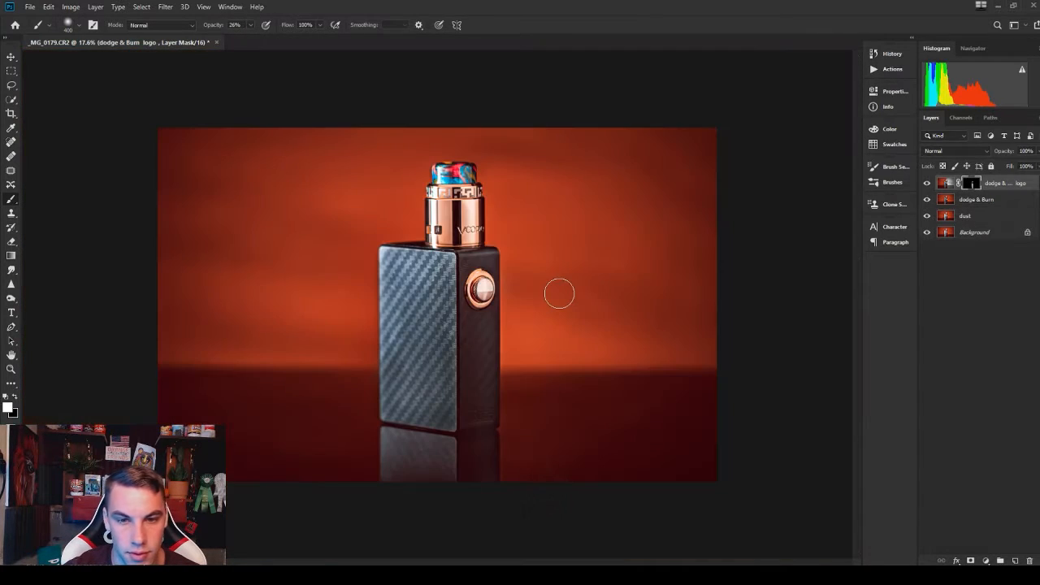
# - Merge the masked dodge & Burn logo layer down into the dodge & Burn layer
pyautogui.scroll(2, 558, 293)
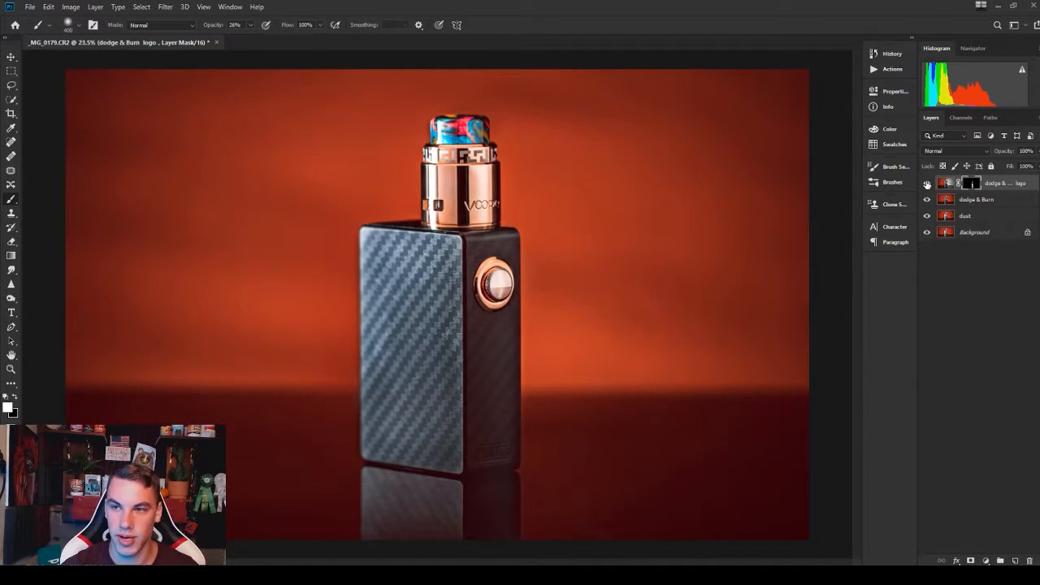
pyautogui.rightClick(1010, 188)
pyautogui.click(890, 428)
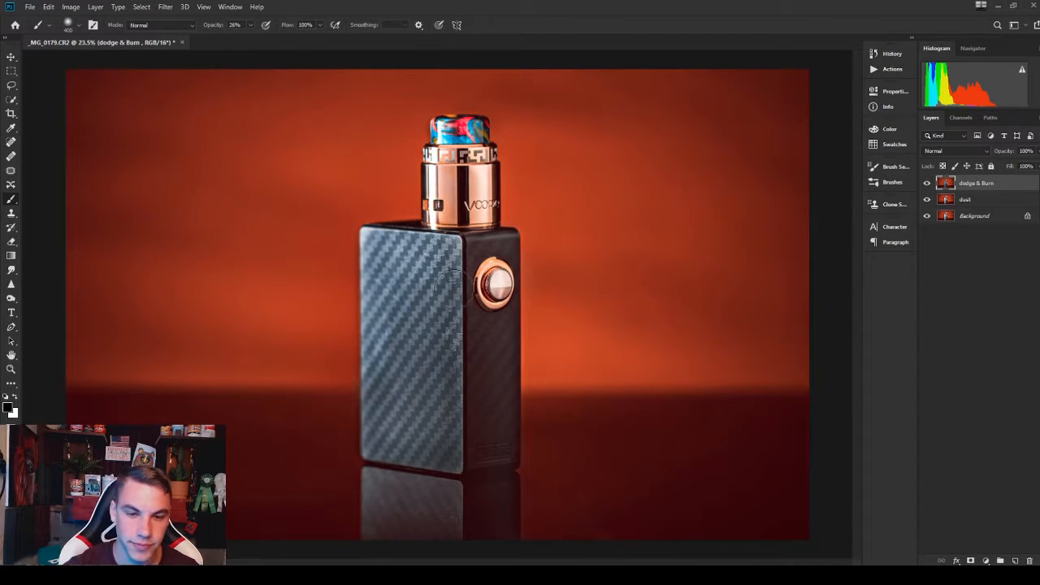
# - Set up the Burn tool with an 18 px brush, Midtones range and 24% exposure
pyautogui.scroll(-2, 478, 312)
pyautogui.scroll(1, 479, 311)
pyautogui.scroll(2, 480, 307)
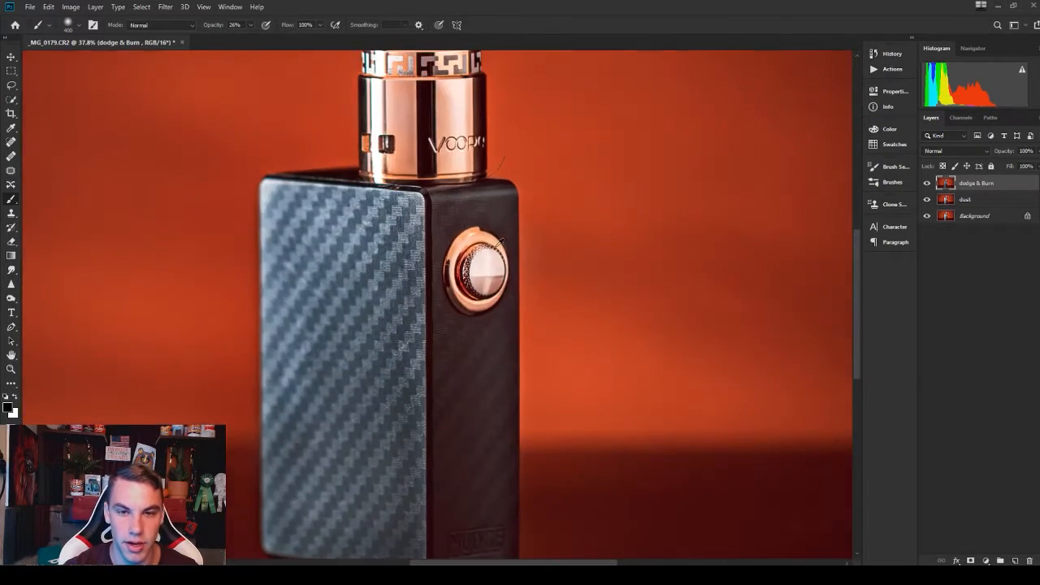
pyautogui.rightClick(16, 300)
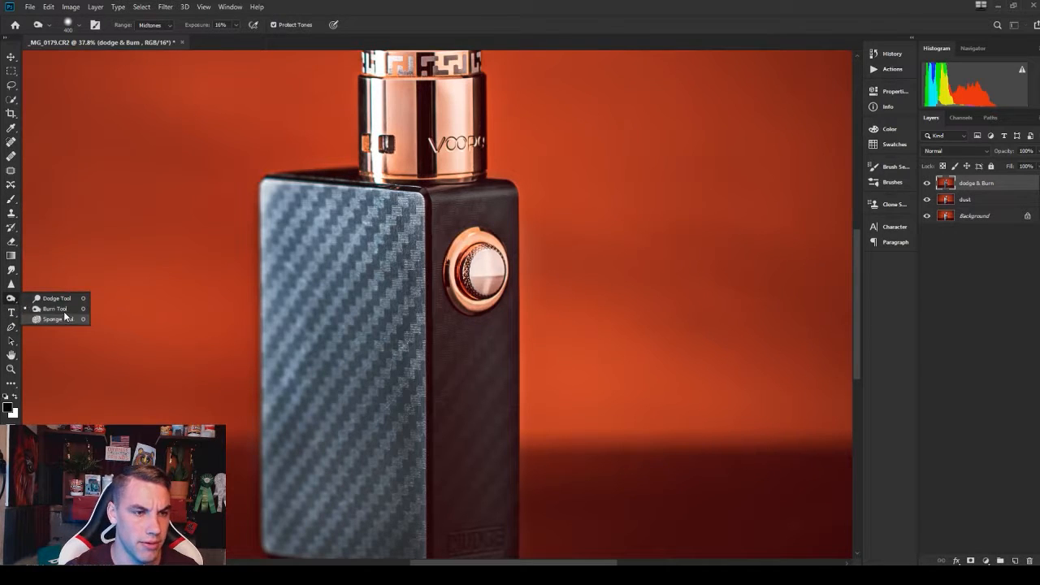
pyautogui.click(65, 311)
pyautogui.click(78, 27)
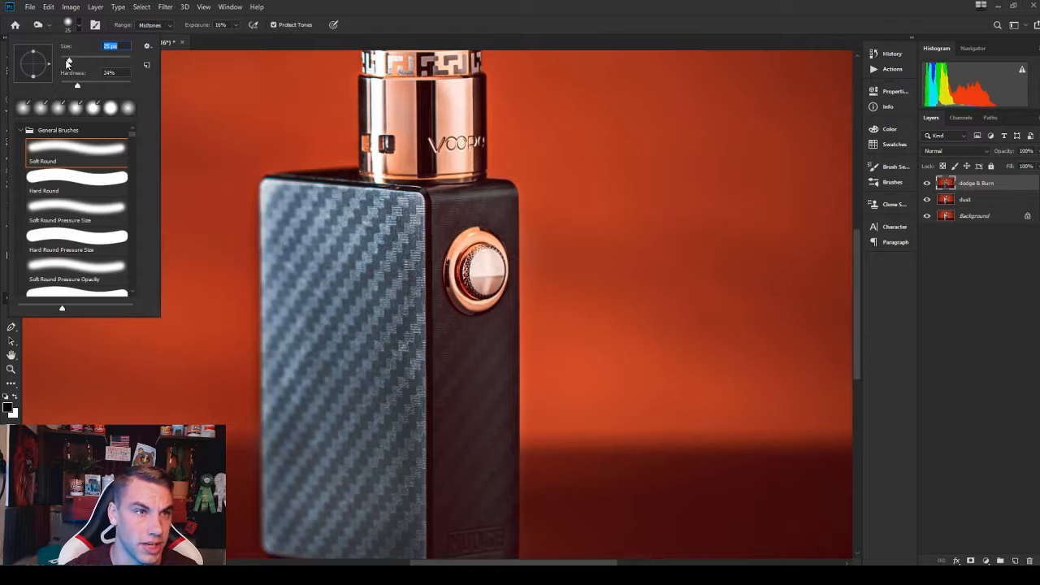
pyautogui.click(552, 5)
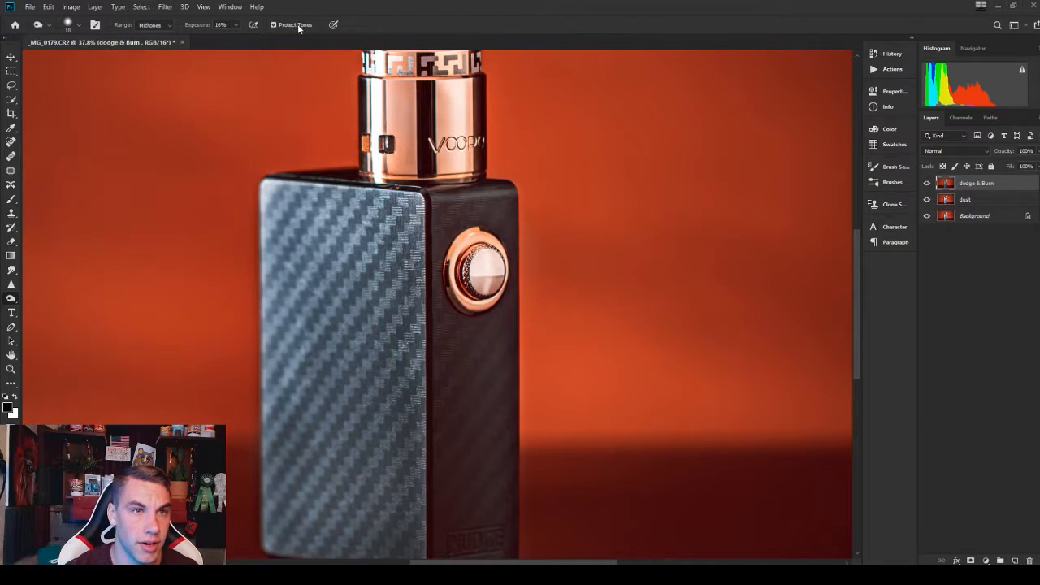
pyautogui.click(236, 25)
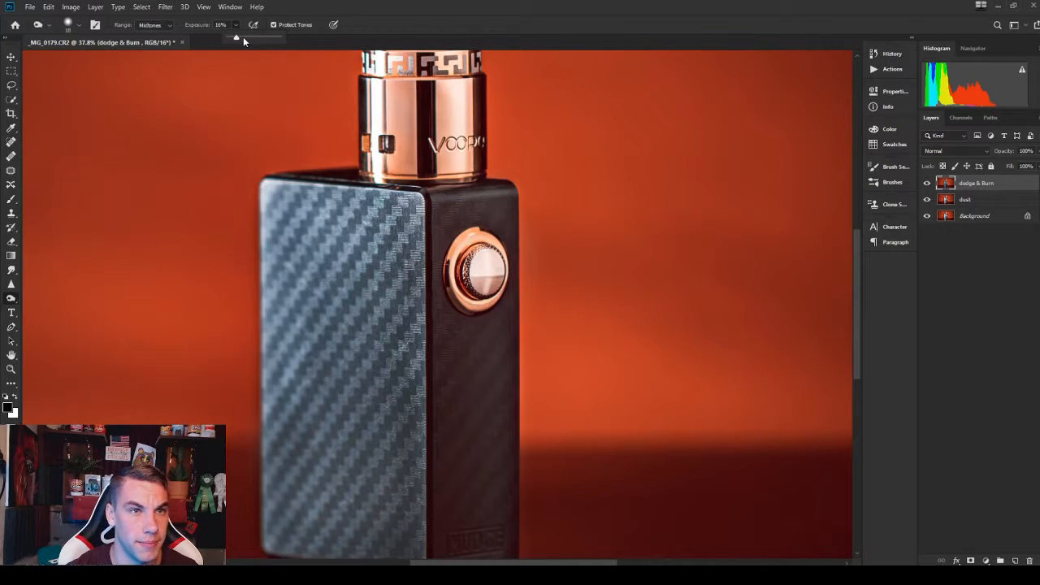
pyautogui.moveTo(236, 37); pyautogui.dragTo(240, 38)
pyautogui.click(345, 8)
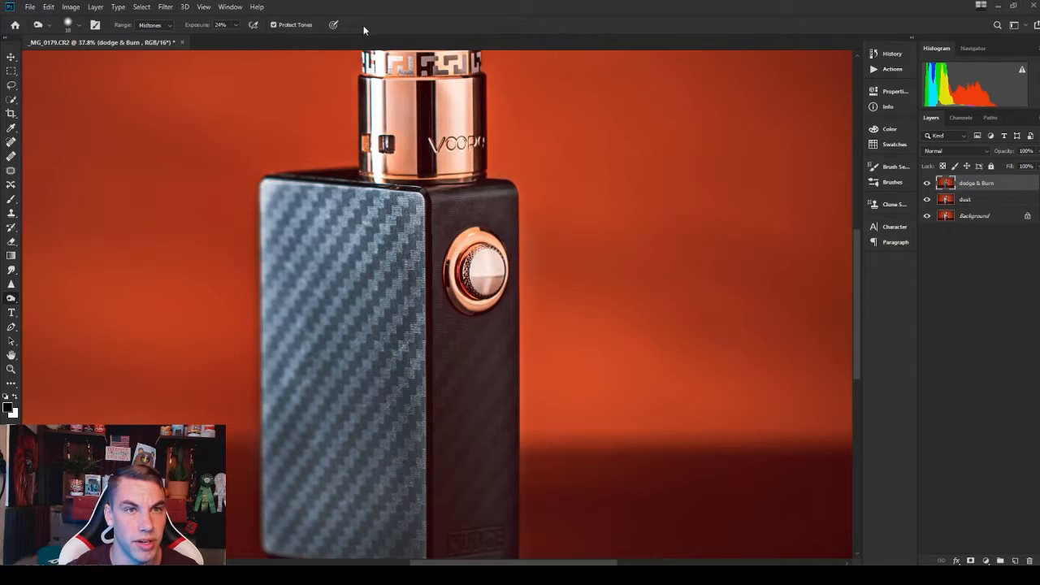
# - Burn both strokes of the engraved V in the metal tank's logo with a fine 6 px brush
pyautogui.scroll(12, 447, 147)
pyautogui.scroll(1, 394, 169)
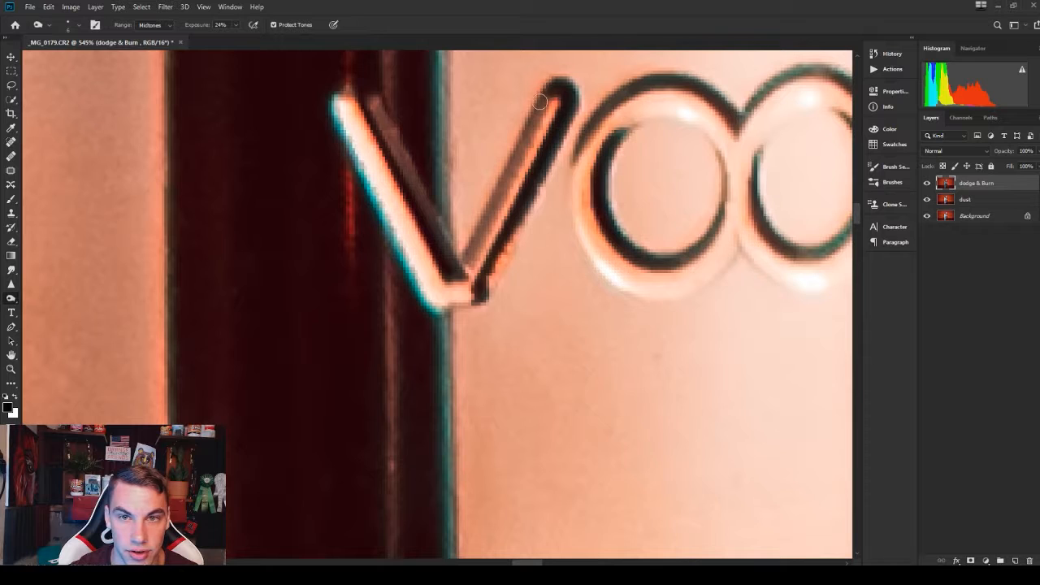
pyautogui.moveTo(540, 101); pyautogui.dragTo(468, 257)
pyautogui.moveTo(563, 82)
pyautogui.mouseDown()
pyautogui.moveTo(553, 151)
pyautogui.moveTo(502, 249)
pyautogui.mouseUp()
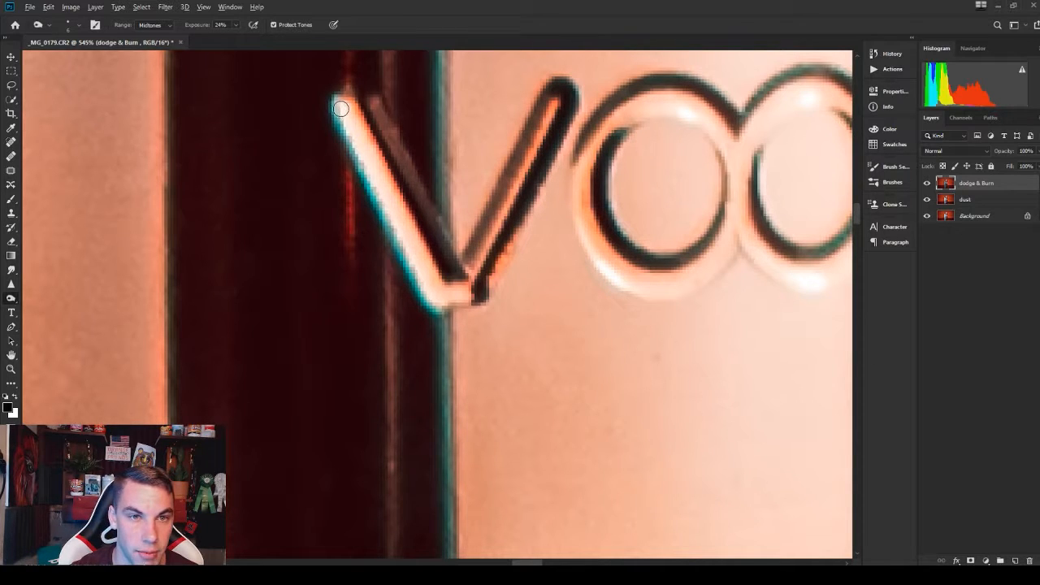
pyautogui.moveTo(380, 181)
pyautogui.mouseDown()
pyautogui.moveTo(417, 282)
pyautogui.moveTo(422, 269)
pyautogui.moveTo(458, 290)
pyautogui.mouseUp()
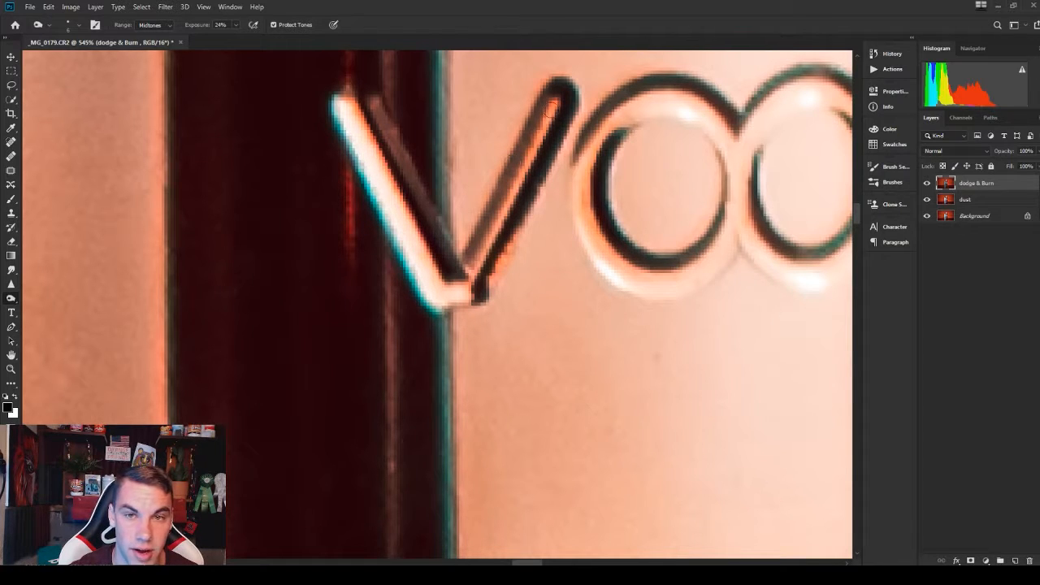
pyautogui.moveTo(542, 129); pyautogui.dragTo(530, 161)
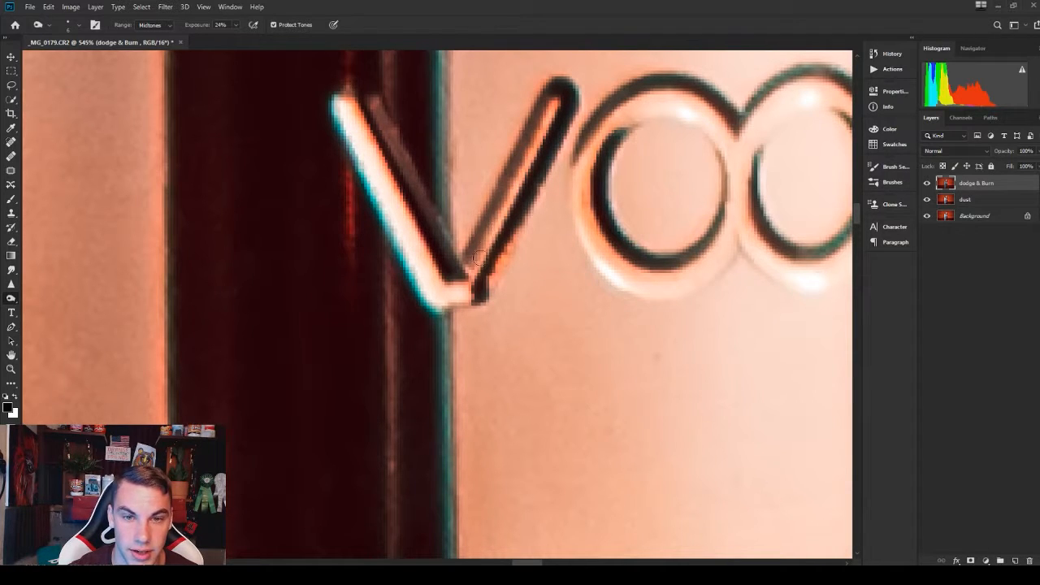
pyautogui.moveTo(552, 91); pyautogui.dragTo(472, 246)
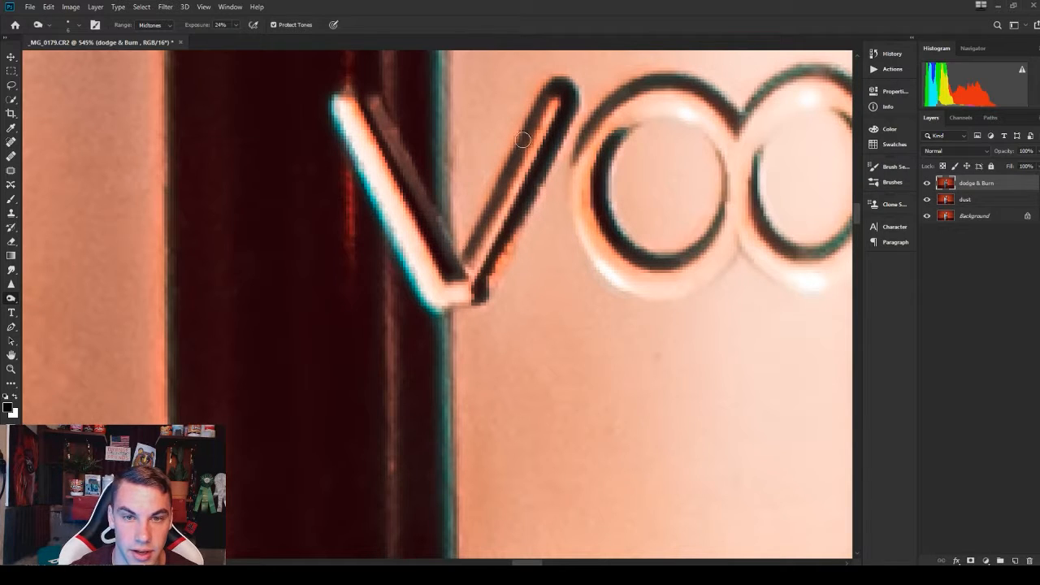
pyautogui.moveTo(522, 139); pyautogui.dragTo(468, 248)
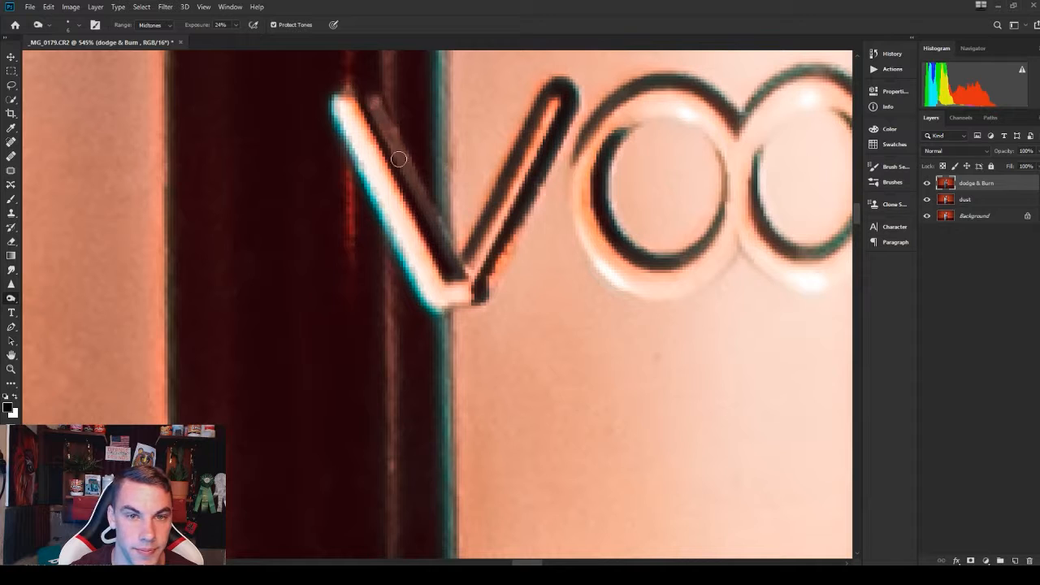
# - Burn the dark outlines of the two engraved O letters in the metal tank's logo
pyautogui.moveTo(528, 563); pyautogui.dragTo(542, 563)
pyautogui.scroll(1, 274, 137)
pyautogui.scroll(1, 274, 136)
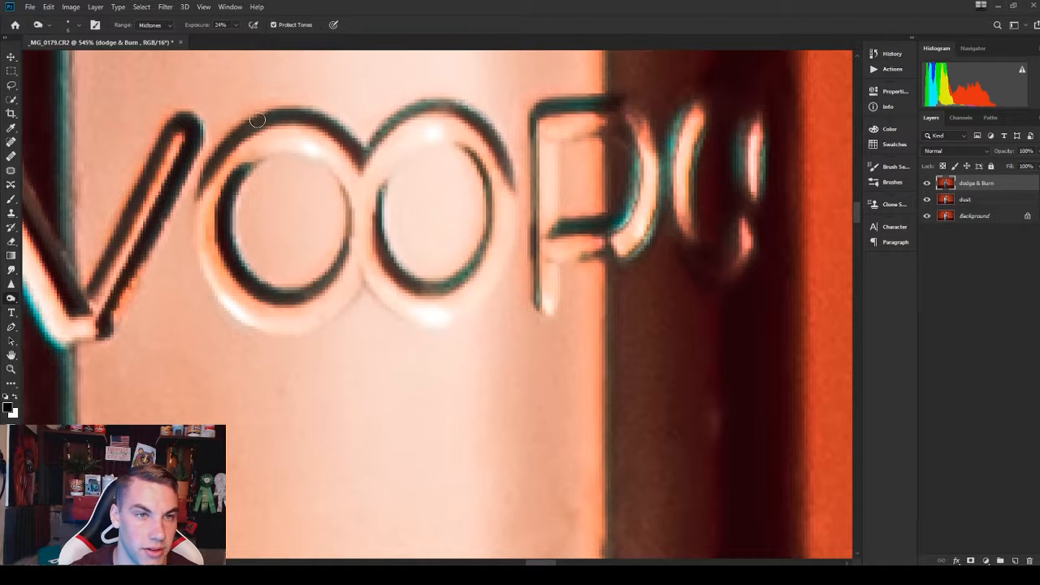
pyautogui.moveTo(288, 116); pyautogui.dragTo(511, 180)
pyautogui.moveTo(540, 563); pyautogui.dragTo(550, 563)
pyautogui.moveTo(295, 105); pyautogui.dragTo(270, 299)
# - Burn the frame and letter grooves of the NUDGE logo on the device's side with a 10 px brush
pyautogui.moveTo(857, 213); pyautogui.dragTo(857, 440)
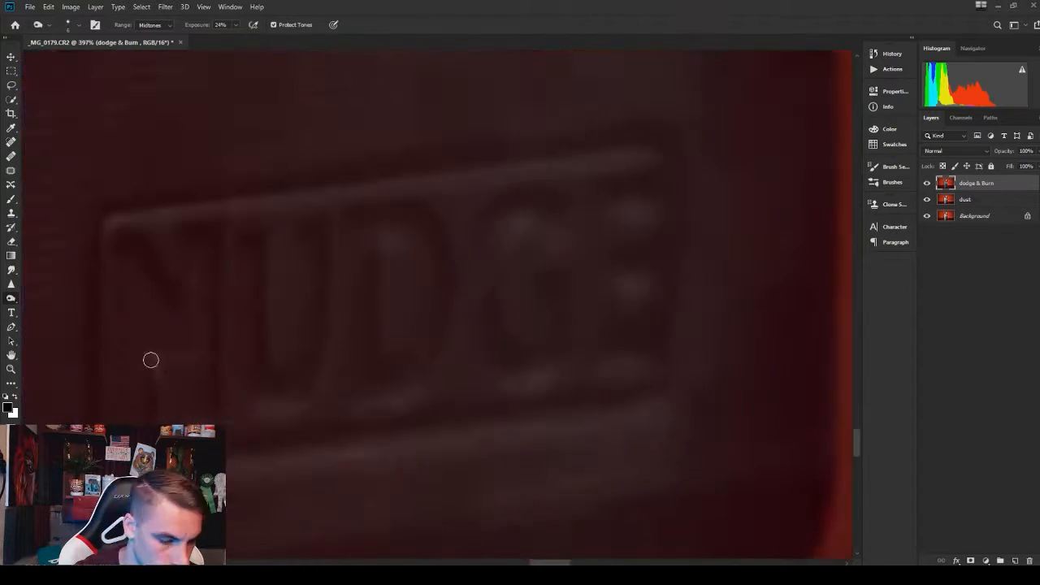
pyautogui.scroll(-1, 413, 229)
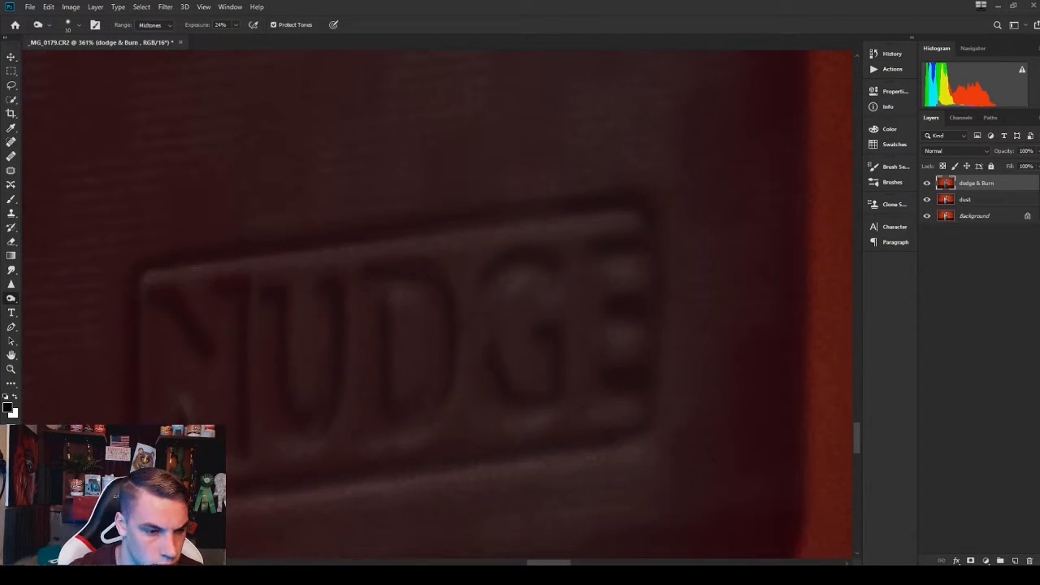
pyautogui.scroll(-3, 421, 296)
pyautogui.scroll(-9, 547, 280)
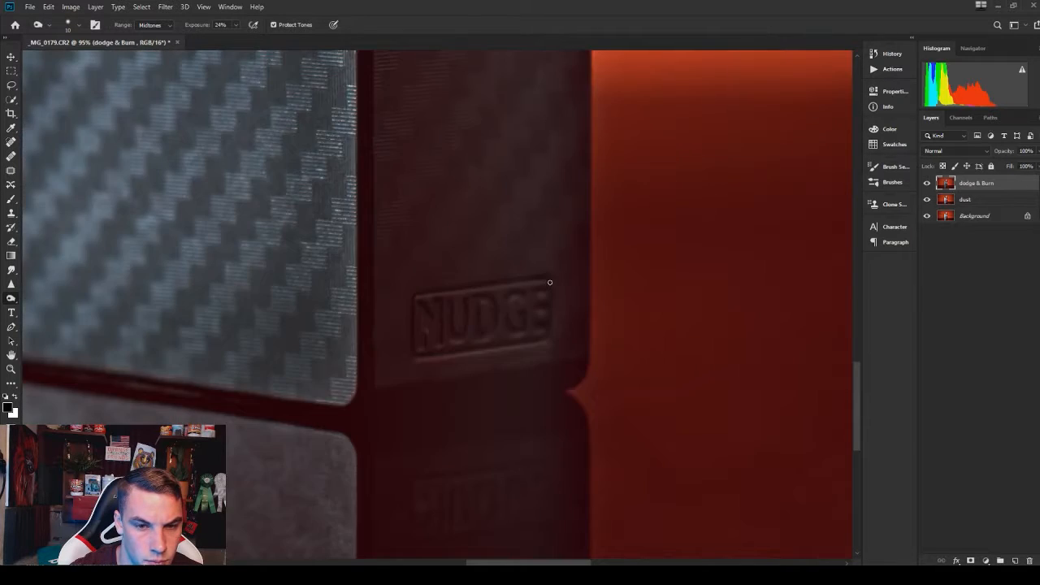
pyautogui.scroll(1, 549, 343)
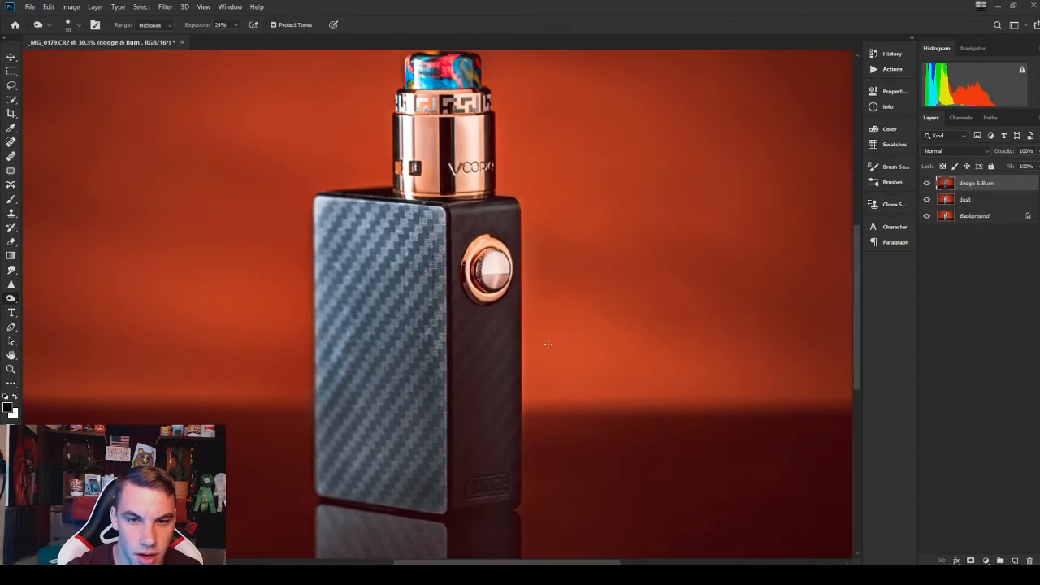
# - Compare the photo with and without the dodge & Burn layer by toggling the layer's visibility
pyautogui.click(926, 183)
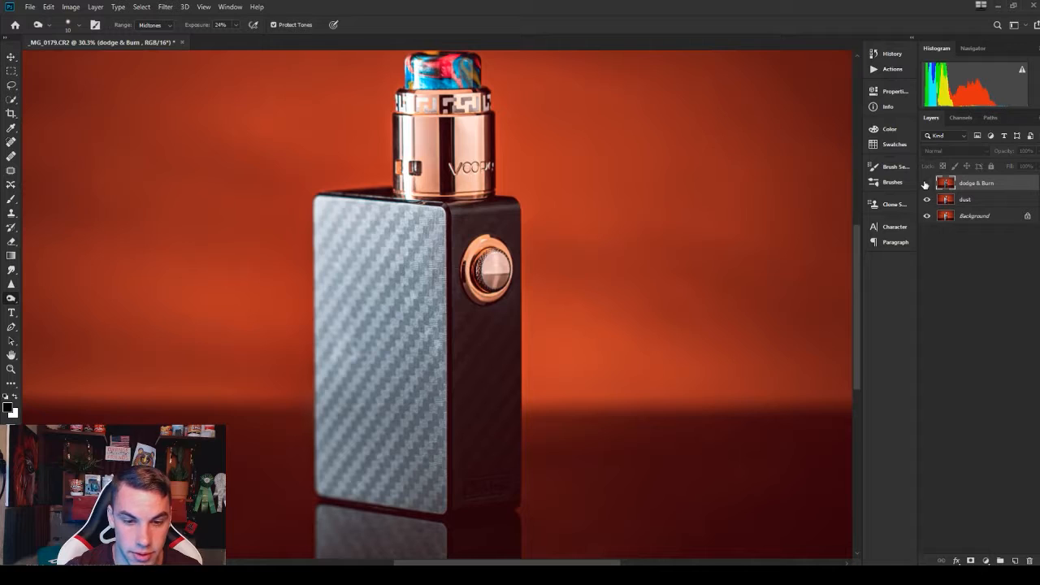
pyautogui.click(926, 183)
pyautogui.click(925, 183)
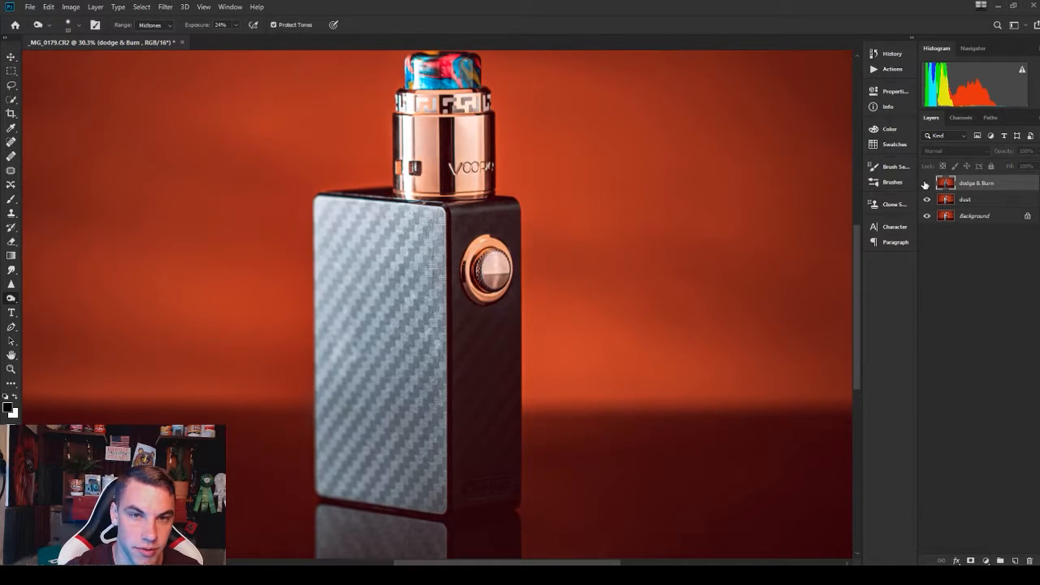
pyautogui.click(926, 183)
pyautogui.click(927, 183)
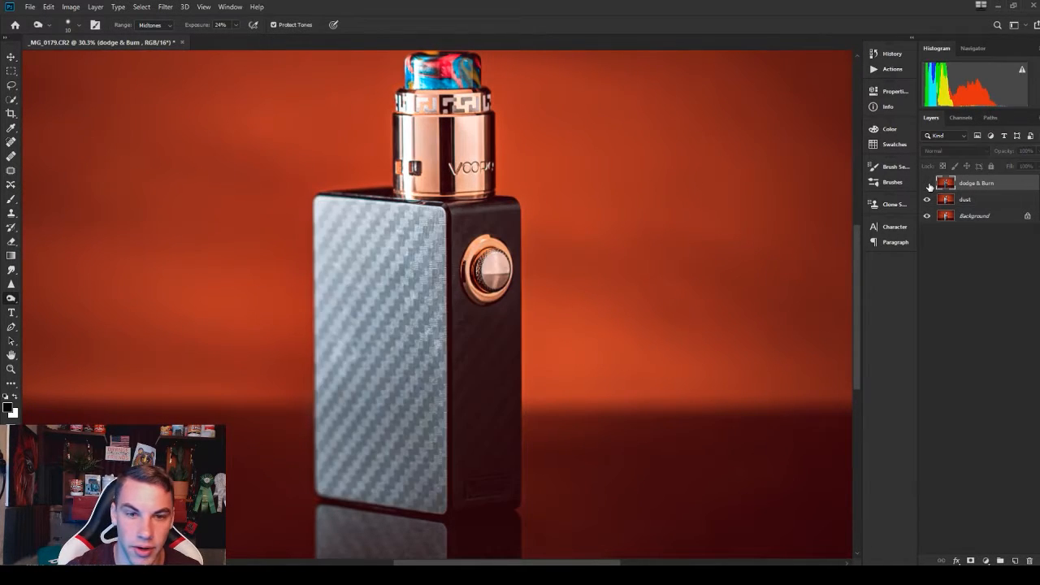
pyautogui.click(927, 183)
pyautogui.click(927, 184)
pyautogui.click(927, 184)
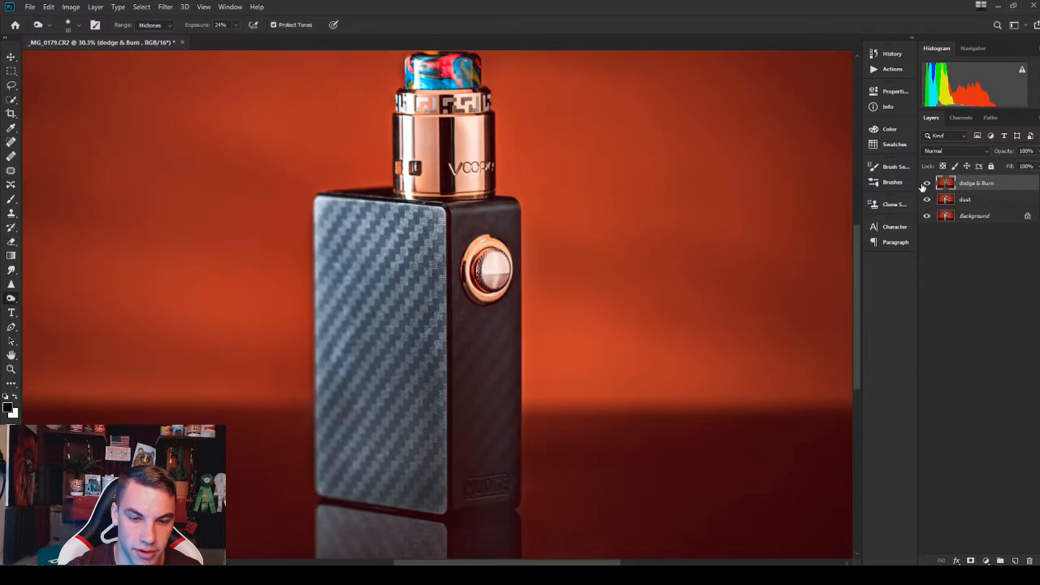
pyautogui.scroll(-4, 624, 279)
pyautogui.scroll(2, 610, 272)
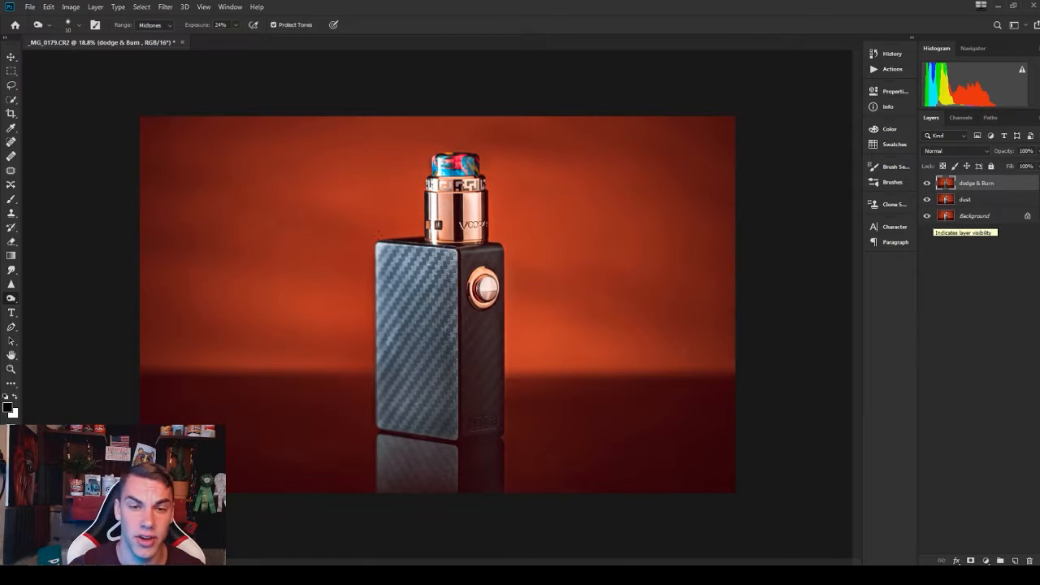
# - Try dodging and burning the red background's midtones with a 600 px brush at 24% exposure, and undo the strokes
pyautogui.scroll(3, 455, 264)
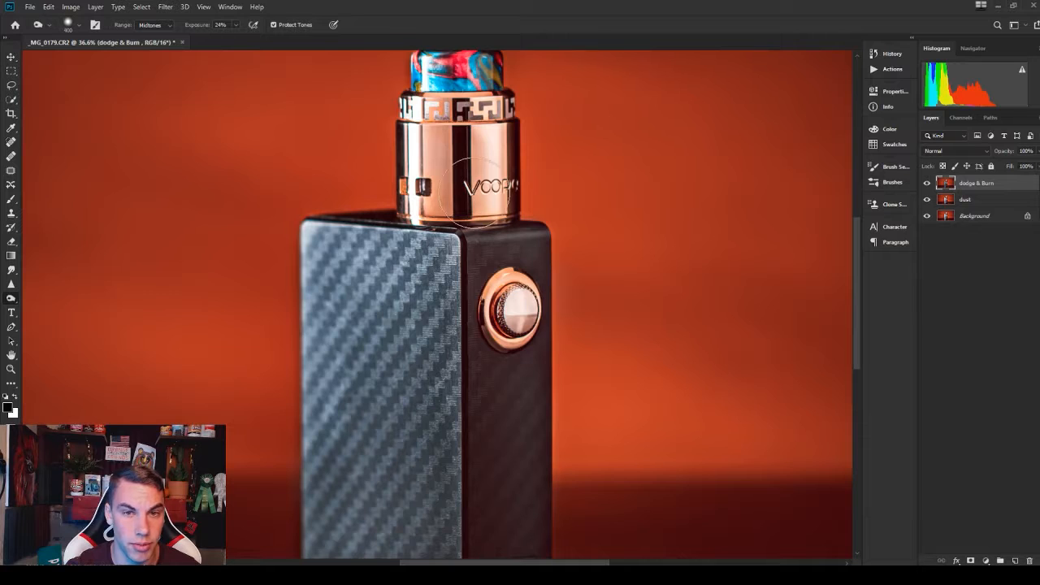
pyautogui.scroll(-3, 406, 211)
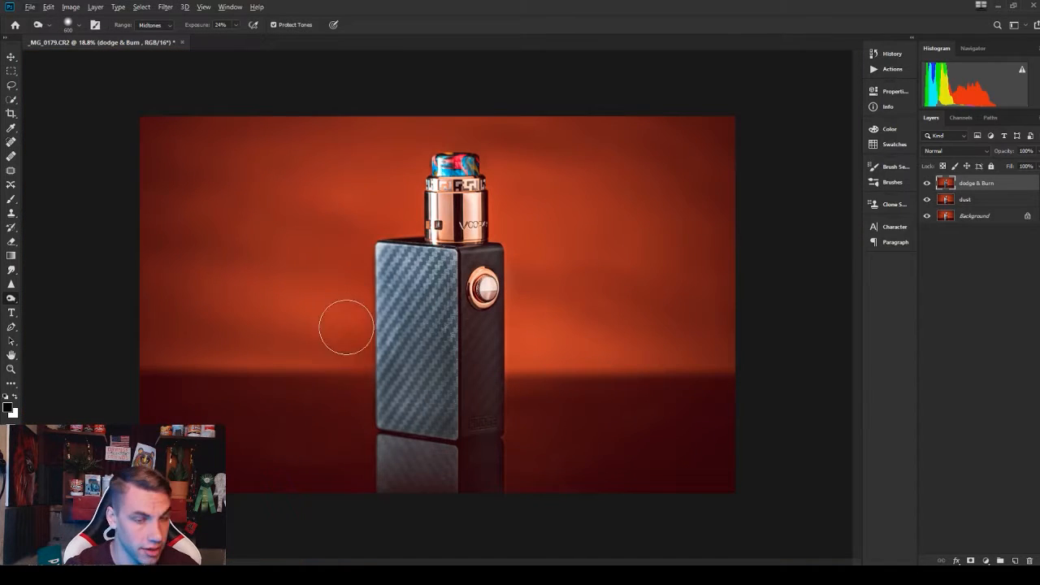
pyautogui.moveTo(346, 327)
pyautogui.mouseDown()
pyautogui.moveTo(321, 253)
pyautogui.moveTo(259, 348)
pyautogui.moveTo(393, 187)
pyautogui.moveTo(504, 140)
pyautogui.moveTo(531, 177)
pyautogui.moveTo(394, 127)
pyautogui.moveTo(222, 250)
pyautogui.moveTo(297, 125)
pyautogui.moveTo(182, 195)
pyautogui.moveTo(151, 159)
pyautogui.moveTo(272, 247)
pyautogui.moveTo(202, 359)
pyautogui.moveTo(232, 311)
pyautogui.moveTo(315, 230)
pyautogui.moveTo(148, 238)
pyautogui.moveTo(374, 109)
pyautogui.moveTo(421, 222)
pyautogui.moveTo(510, 144)
pyautogui.moveTo(515, 123)
pyautogui.moveTo(637, 308)
pyautogui.moveTo(603, 168)
pyautogui.moveTo(622, 323)
pyautogui.moveTo(747, 343)
pyautogui.moveTo(766, 258)
pyautogui.moveTo(667, 262)
pyautogui.moveTo(659, 189)
pyautogui.moveTo(498, 154)
pyautogui.moveTo(566, 175)
pyautogui.moveTo(608, 261)
pyautogui.moveTo(373, 116)
pyautogui.moveTo(52, 177)
pyautogui.moveTo(124, 265)
pyautogui.moveTo(161, 373)
pyautogui.moveTo(139, 386)
pyautogui.mouseUp()
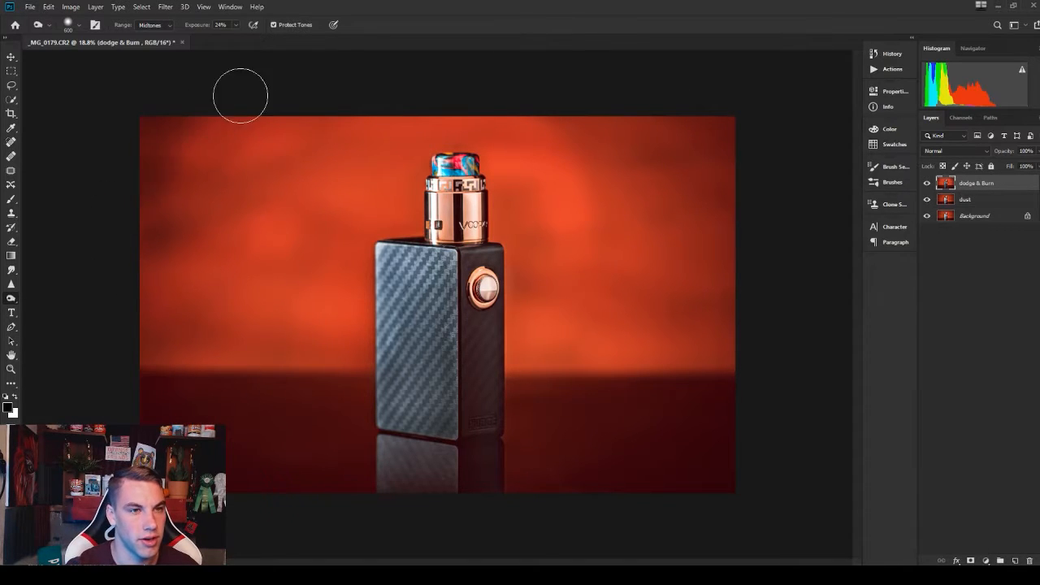
pyautogui.moveTo(240, 96)
pyautogui.mouseDown()
pyautogui.moveTo(244, 164)
pyautogui.moveTo(230, 220)
pyautogui.moveTo(114, 309)
pyautogui.moveTo(96, 358)
pyautogui.moveTo(114, 362)
pyautogui.moveTo(120, 347)
pyautogui.moveTo(186, 333)
pyautogui.mouseUp()
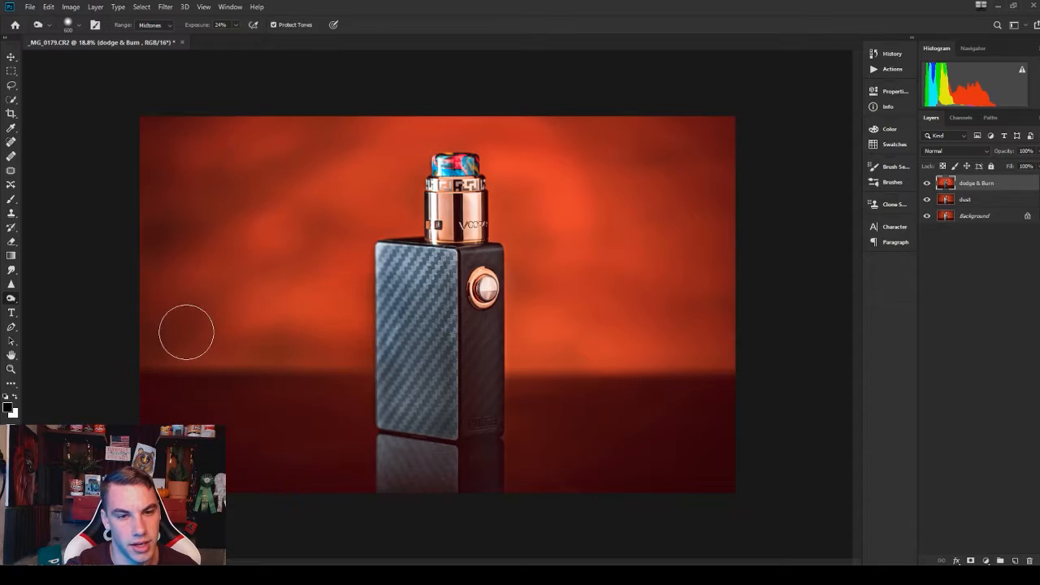
pyautogui.scroll(2, 508, 192)
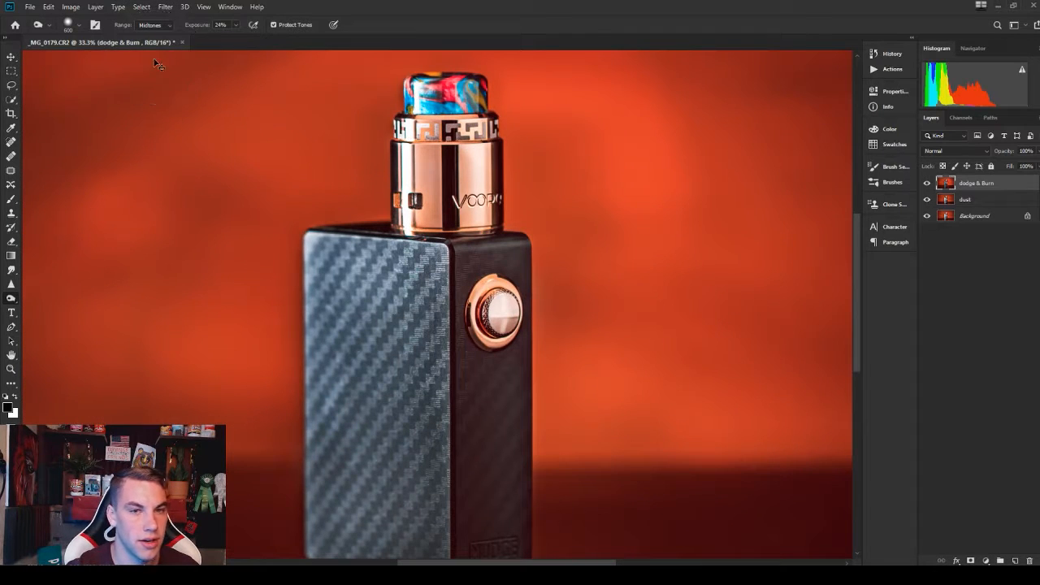
pyautogui.hotkey('ctrl', '0')
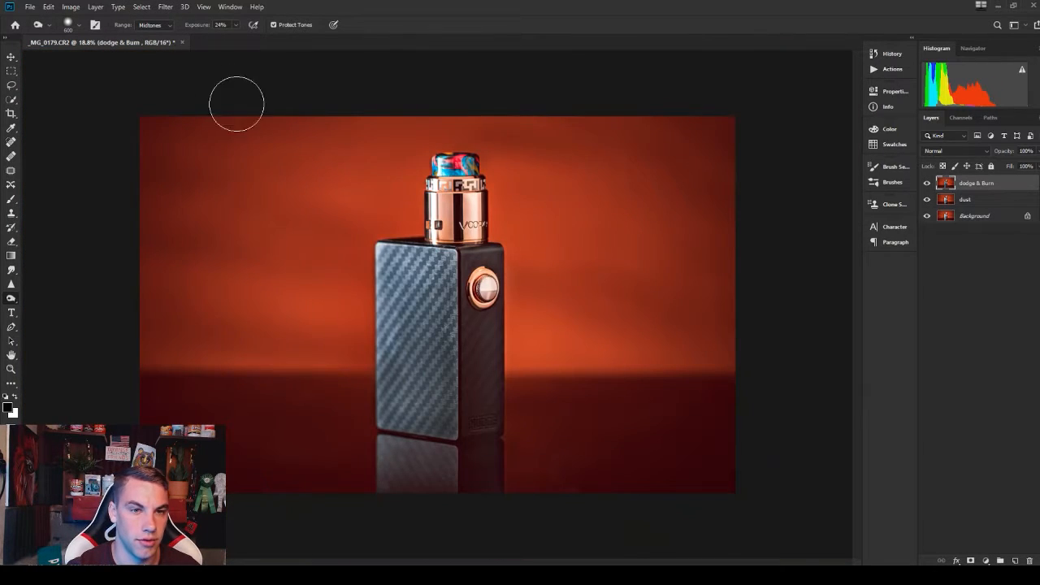
# - Try the Shadows range on the device's dark side panel and set the exposure to 12%
pyautogui.scroll(1, 237, 103)
pyautogui.click(163, 25)
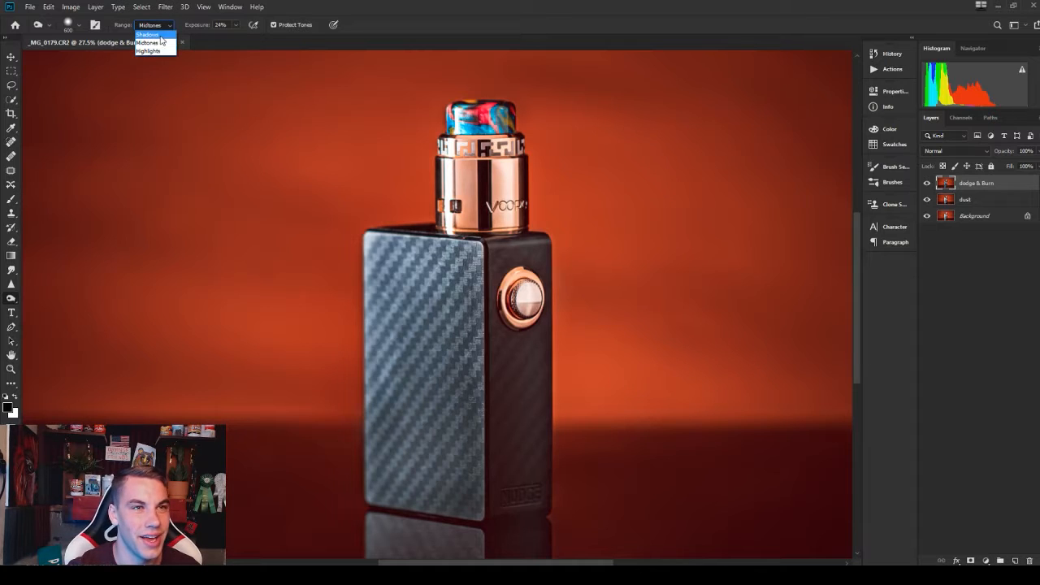
pyautogui.click(158, 36)
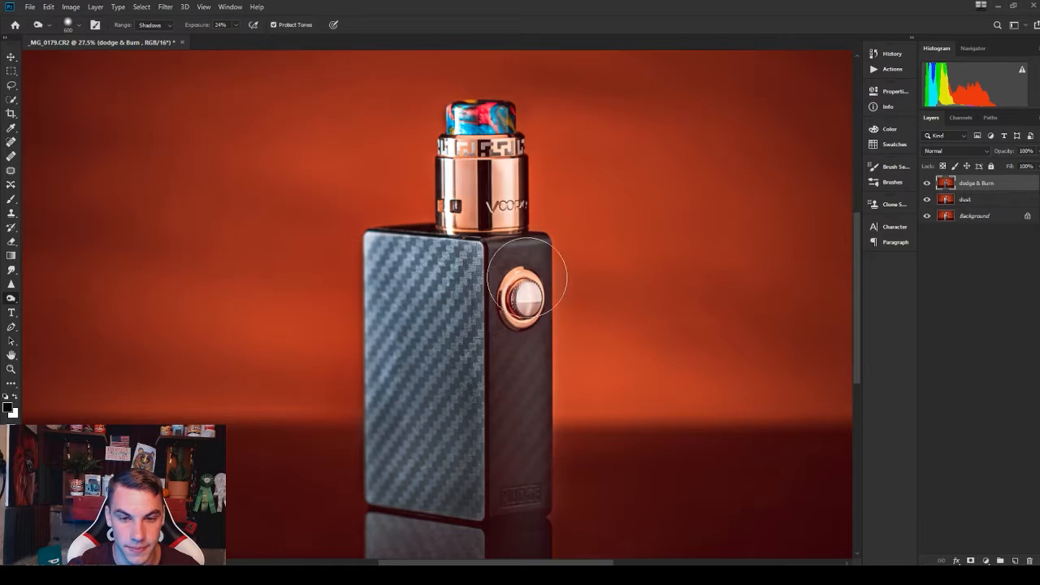
pyautogui.scroll(-5, 569, 289)
pyautogui.scroll(3, 512, 362)
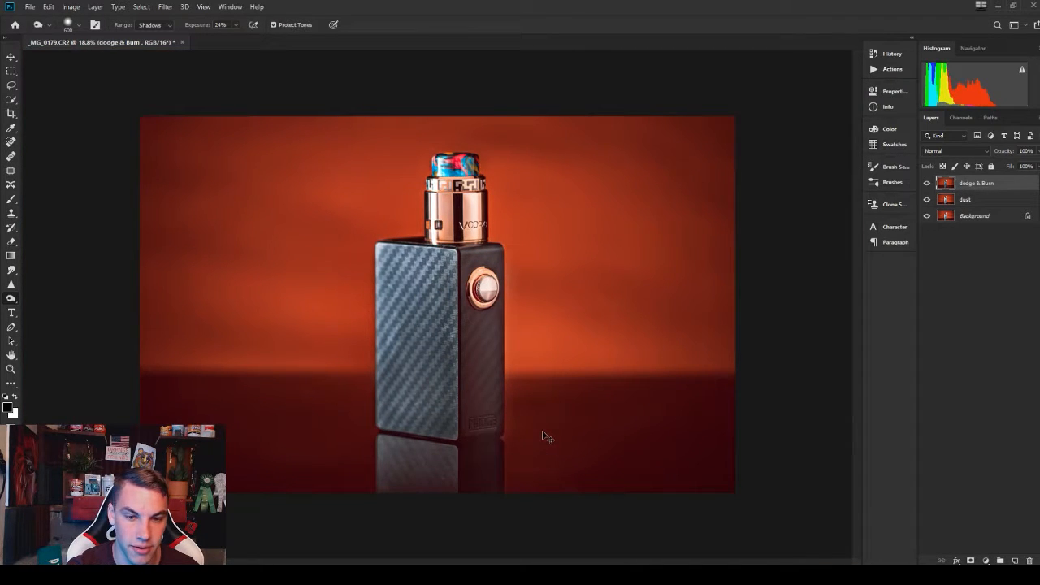
pyautogui.click(234, 27)
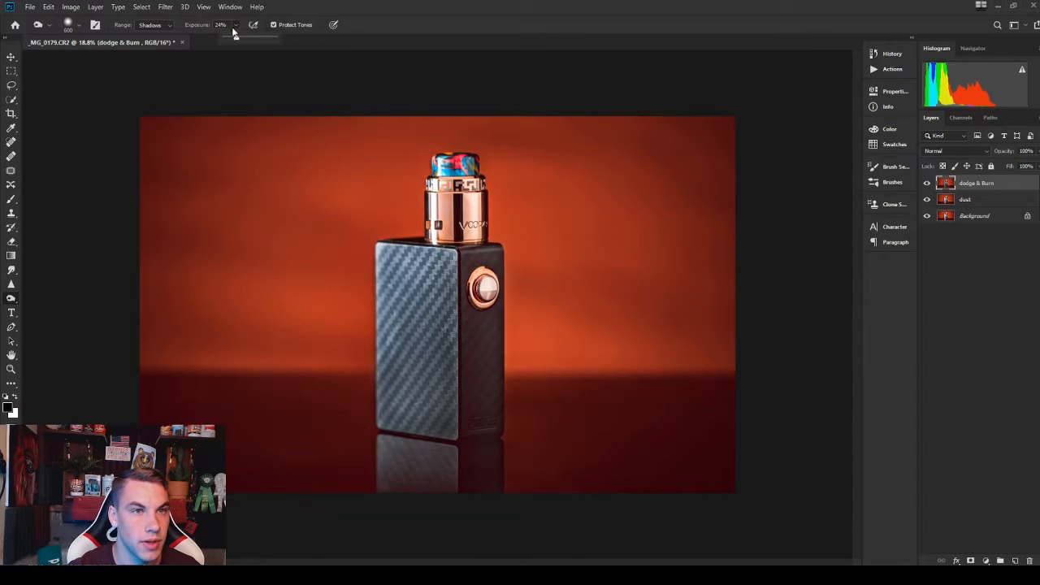
pyautogui.moveTo(232, 40); pyautogui.dragTo(225, 40)
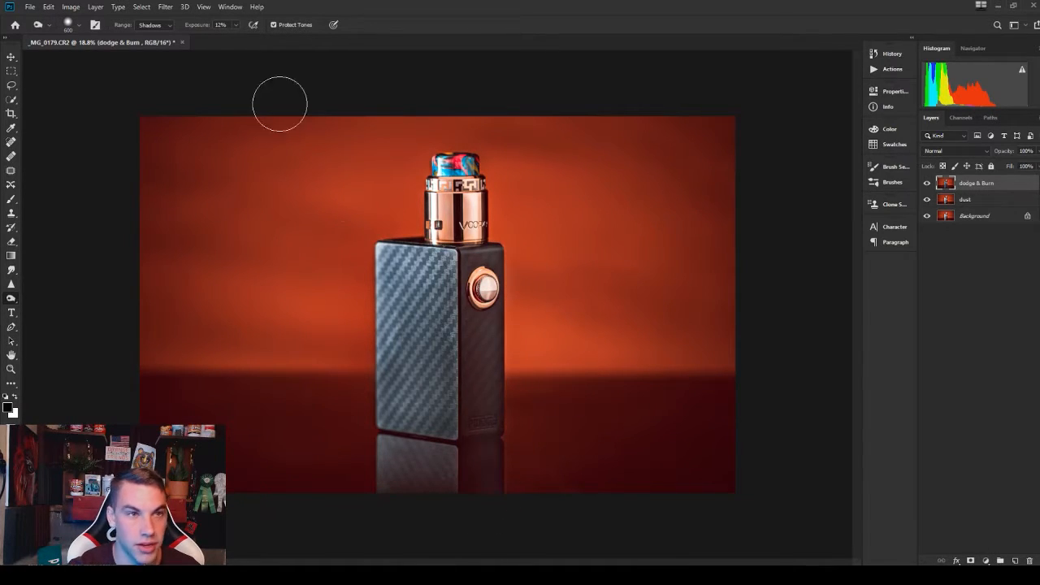
# - Set the range to Highlights and brush over the metal tank around its logo
pyautogui.click(148, 25)
pyautogui.click(151, 48)
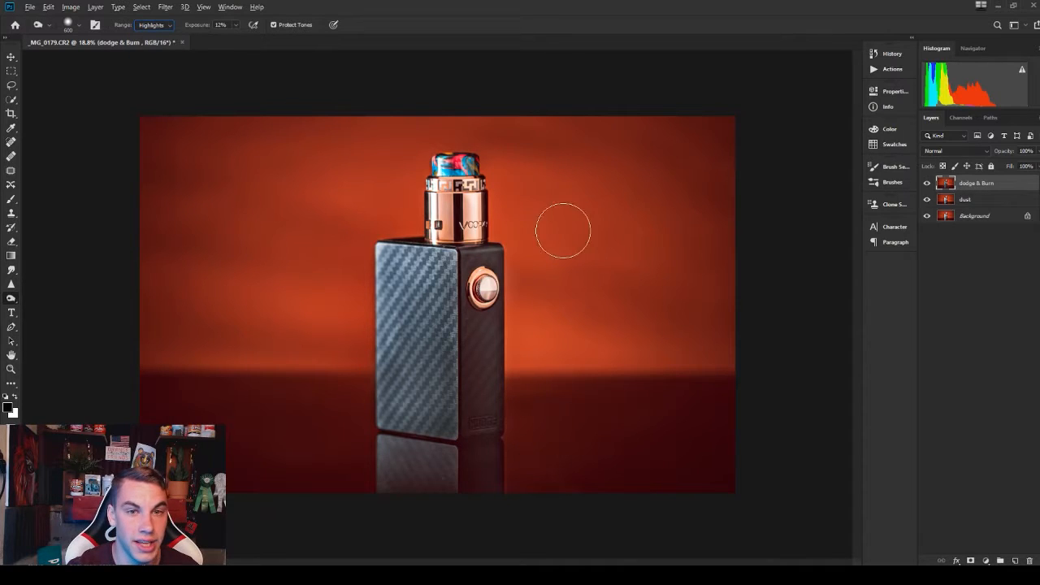
pyautogui.moveTo(451, 203); pyautogui.dragTo(472, 219)
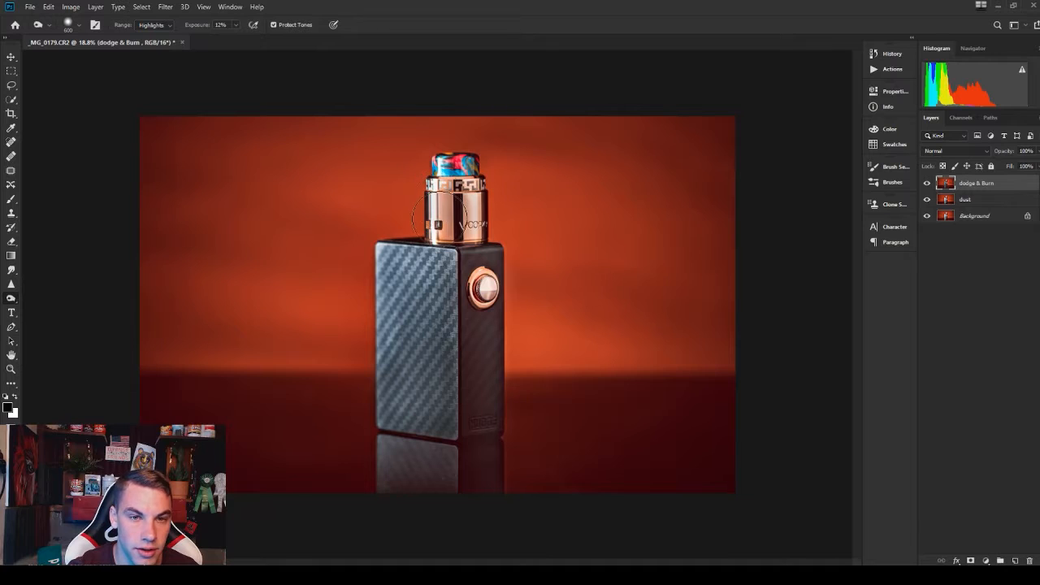
# - Check the retouched device and background on the dodge & Burn layer, and set the toning brush's range to Midtones
pyautogui.scroll(2, 481, 230)
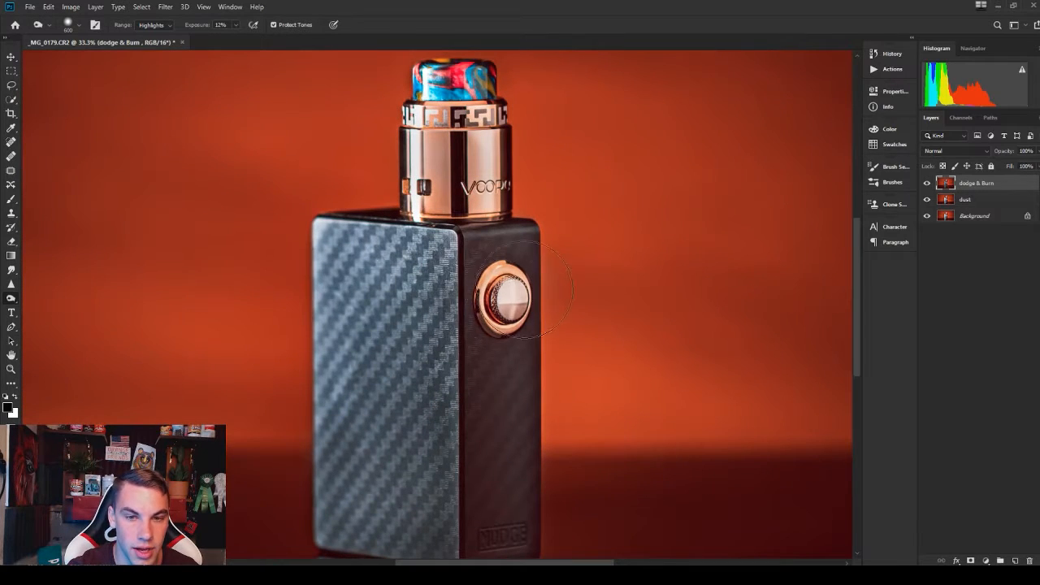
pyautogui.scroll(-2, 492, 297)
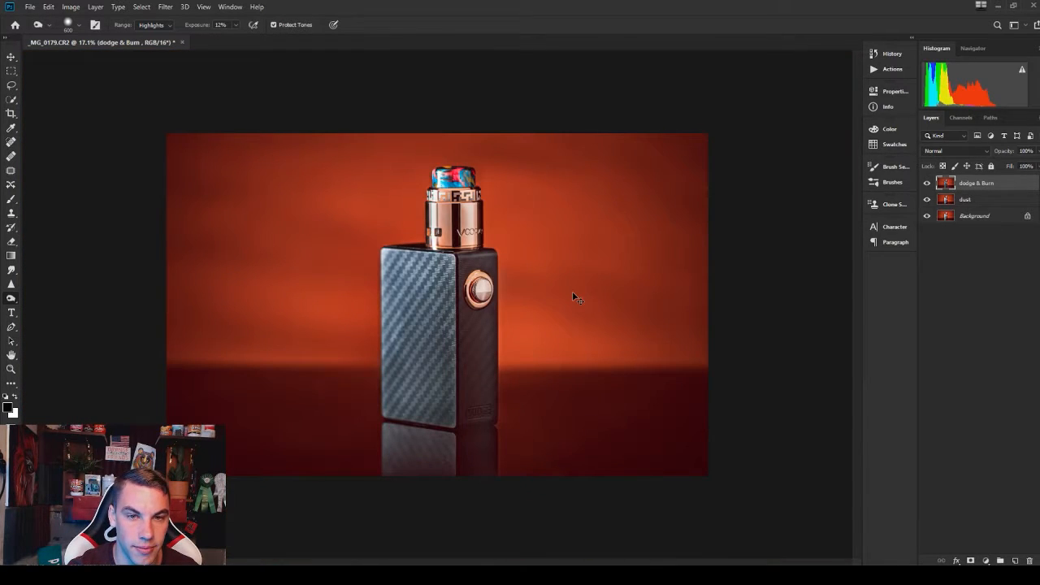
pyautogui.scroll(-2, 529, 269)
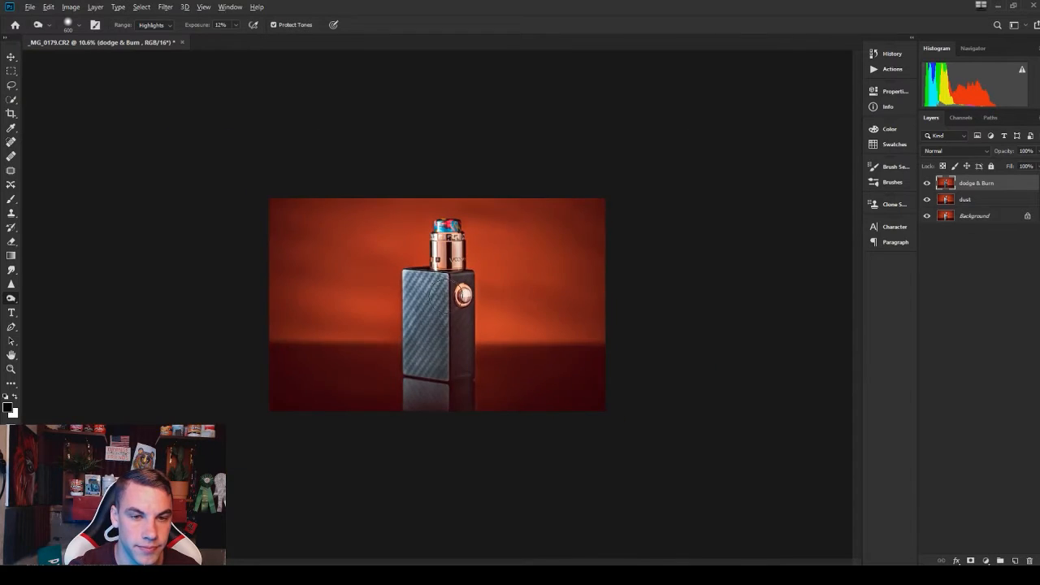
pyautogui.scroll(2, 436, 302)
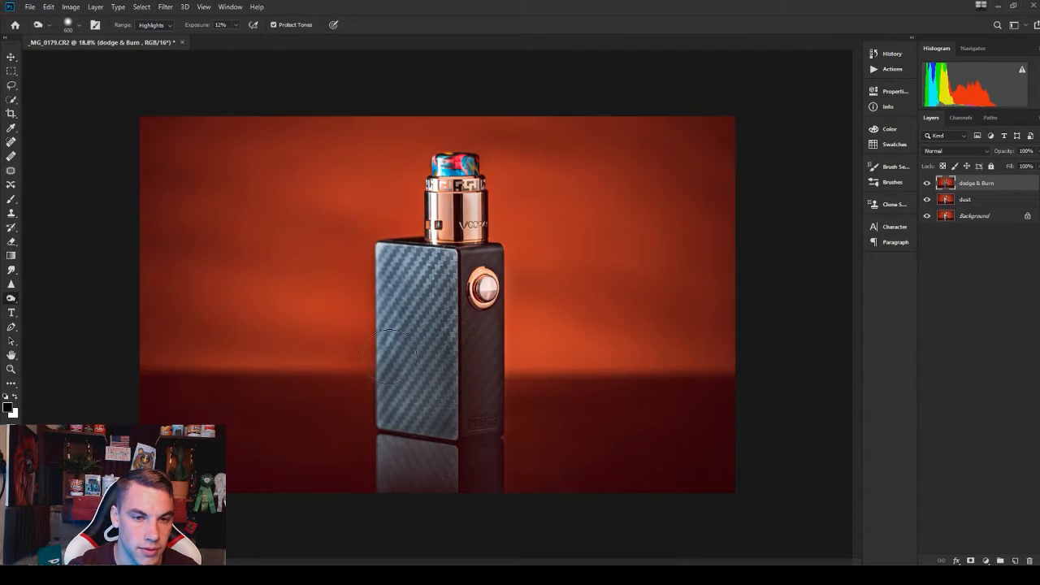
pyautogui.scroll(-1, 395, 403)
pyautogui.scroll(2, 396, 404)
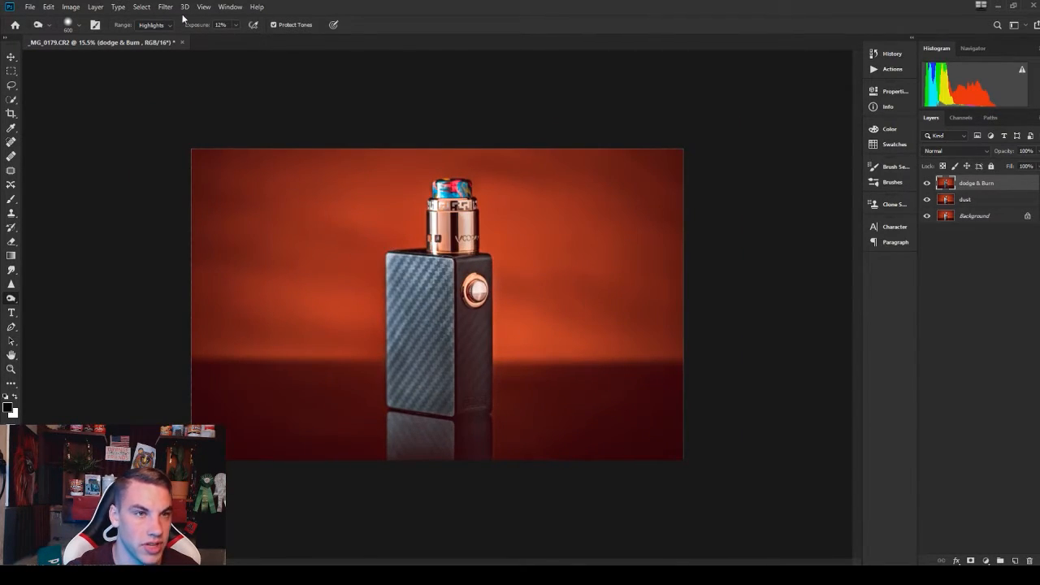
pyautogui.click(154, 24)
pyautogui.click(148, 42)
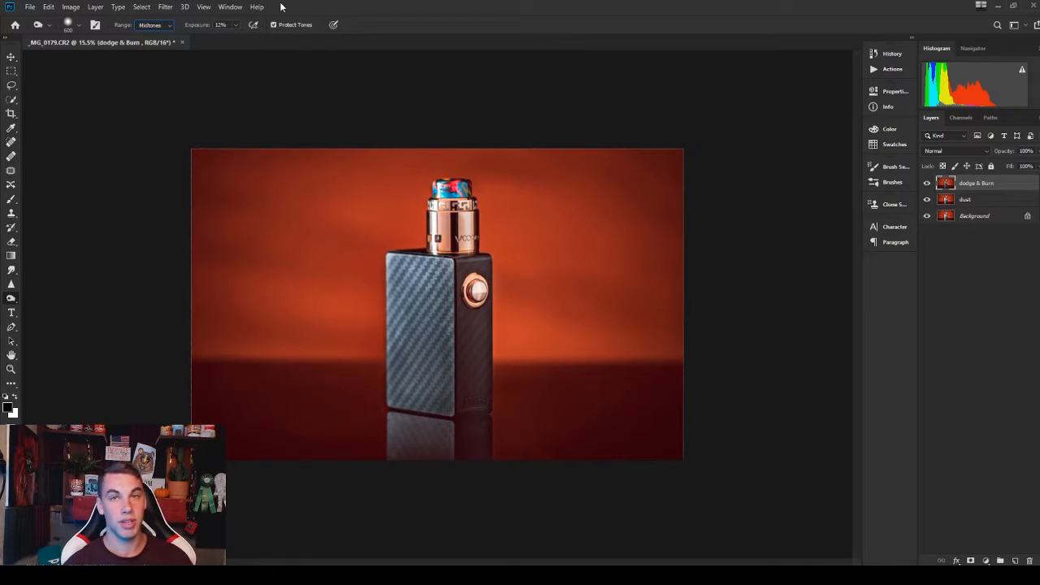